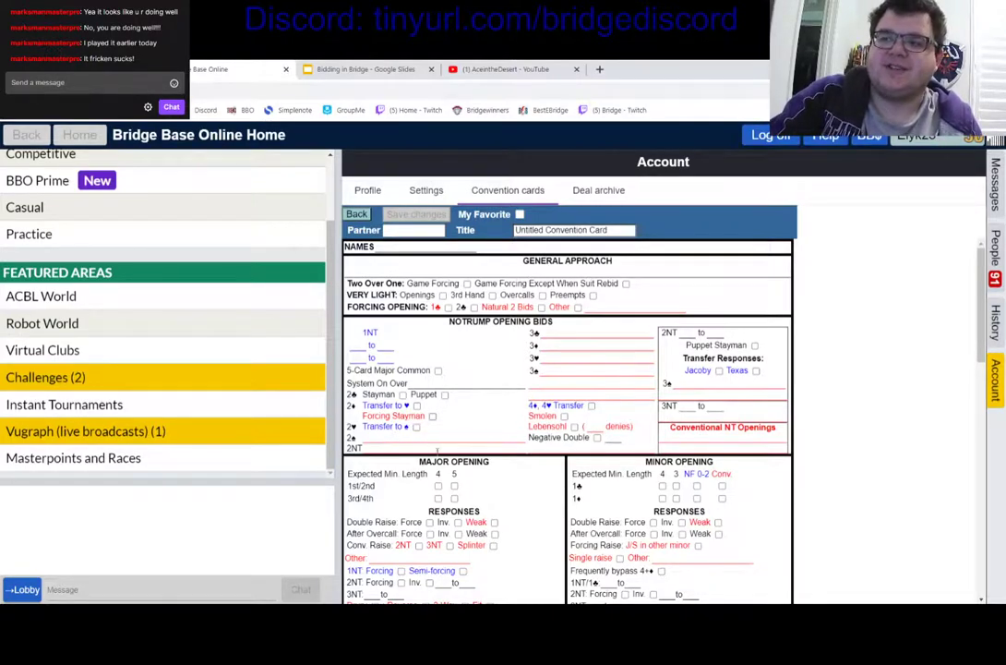
- Look through all sections of the blank convention card
{"action": "scroll", "coordinate": [370, 376], "scroll_direction": "down", "scroll_amount": 3}
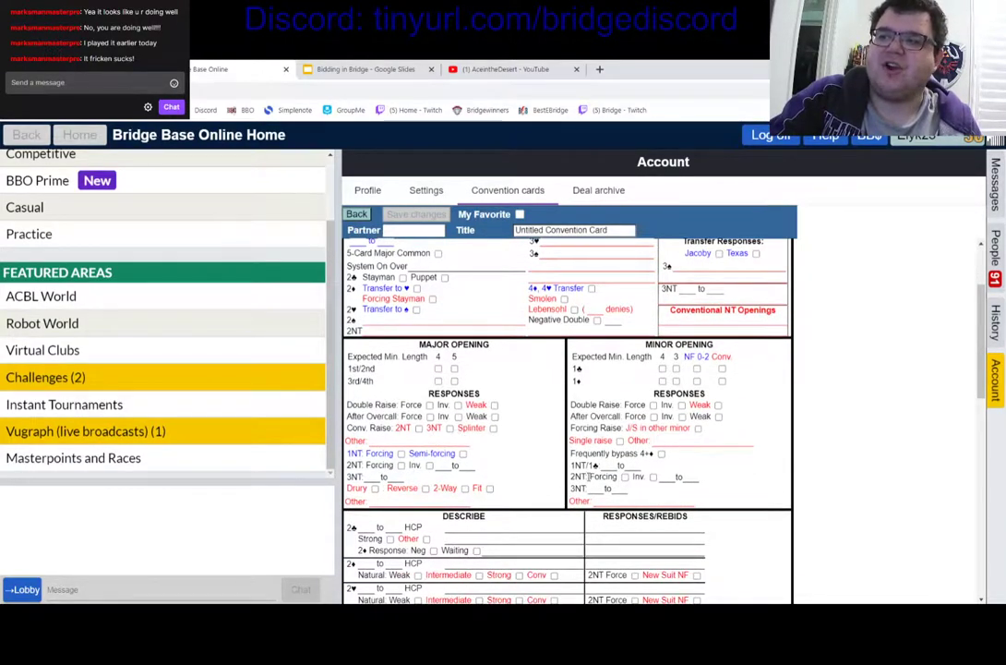
{"action": "scroll", "coordinate": [526, 463], "scroll_direction": "down", "scroll_amount": 4}
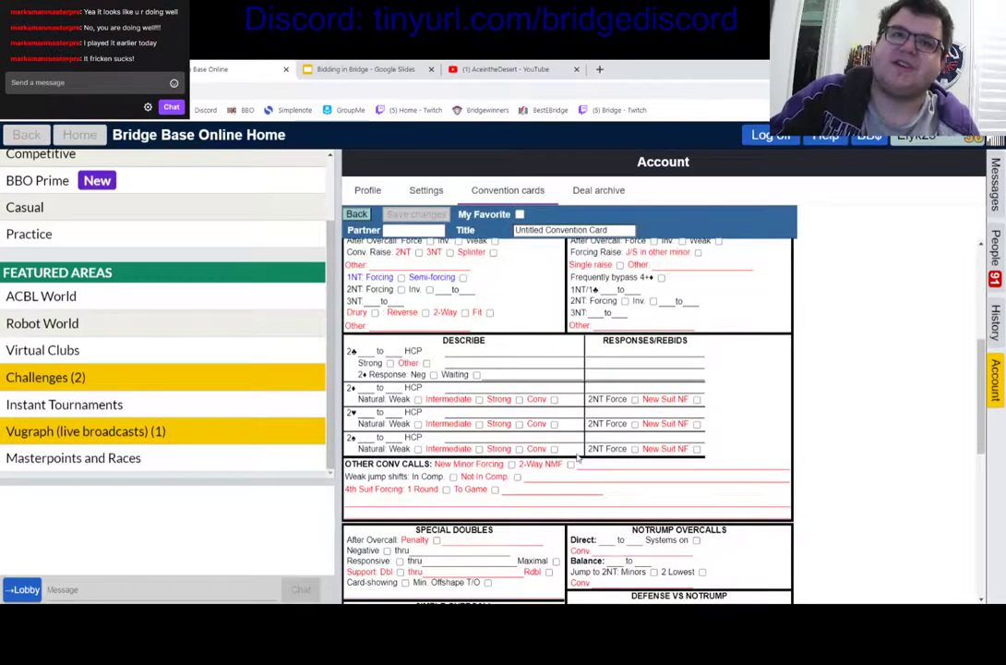
{"action": "scroll", "coordinate": [578, 459], "scroll_direction": "down", "scroll_amount": 9}
{"action": "scroll", "coordinate": [645, 466], "scroll_direction": "down", "scroll_amount": 2}
{"action": "scroll", "coordinate": [645, 466], "scroll_direction": "up", "scroll_amount": 15}
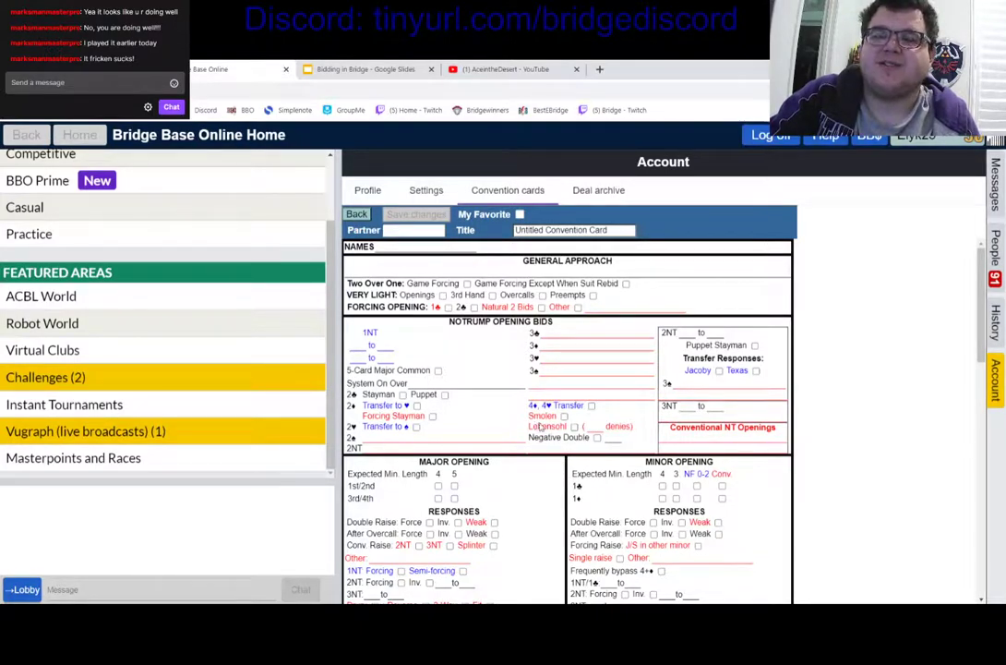
- Title the convention card "Common Convention"
{"action": "left_click", "coordinate": [356, 272]}
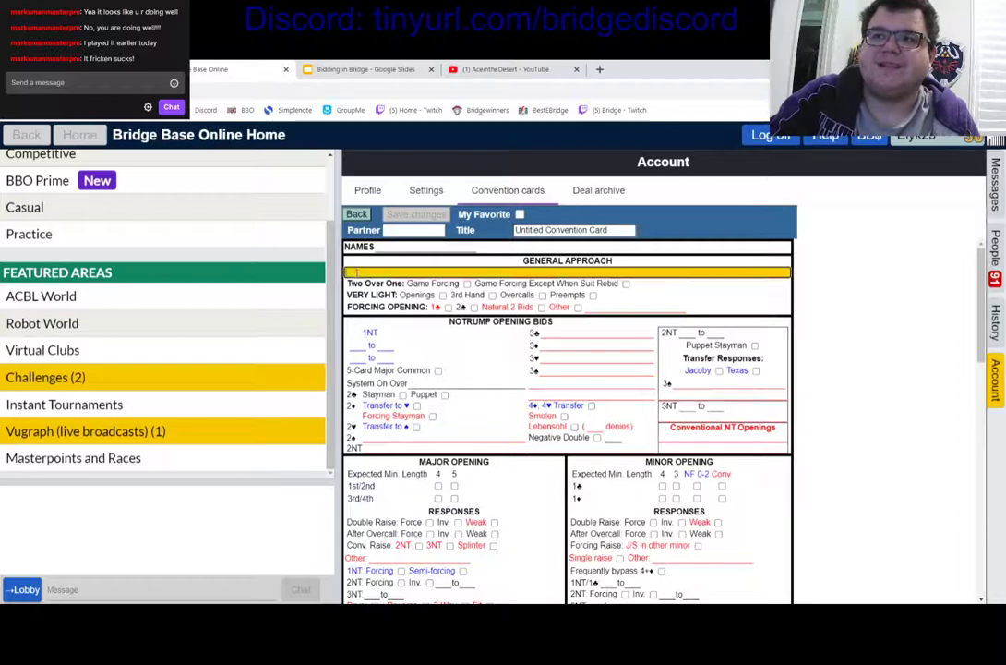
{"action": "left_click", "coordinate": [364, 283]}
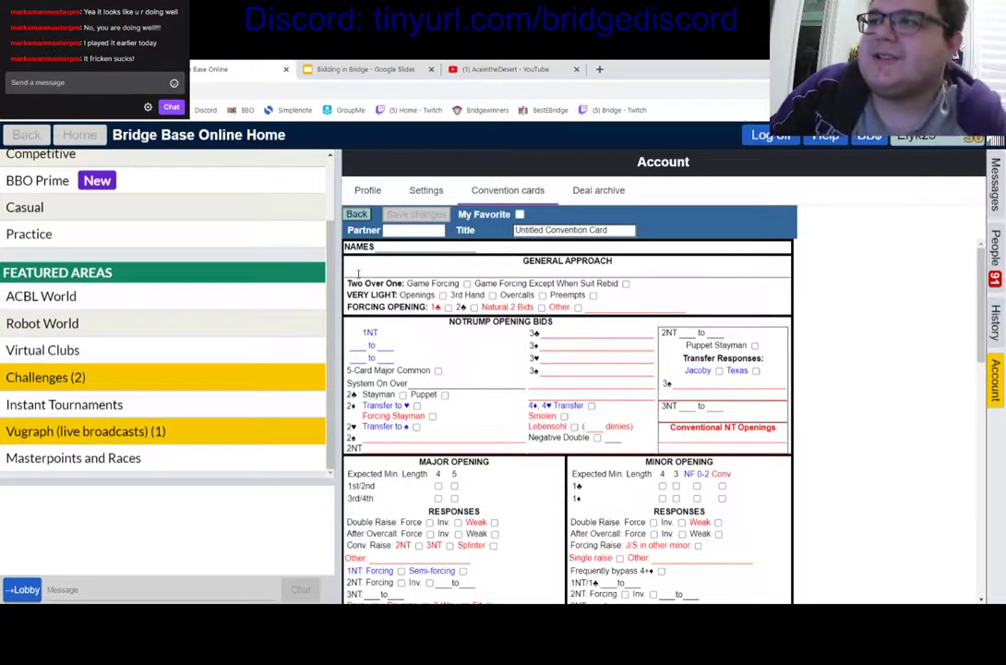
{"action": "left_click", "coordinate": [572, 230]}
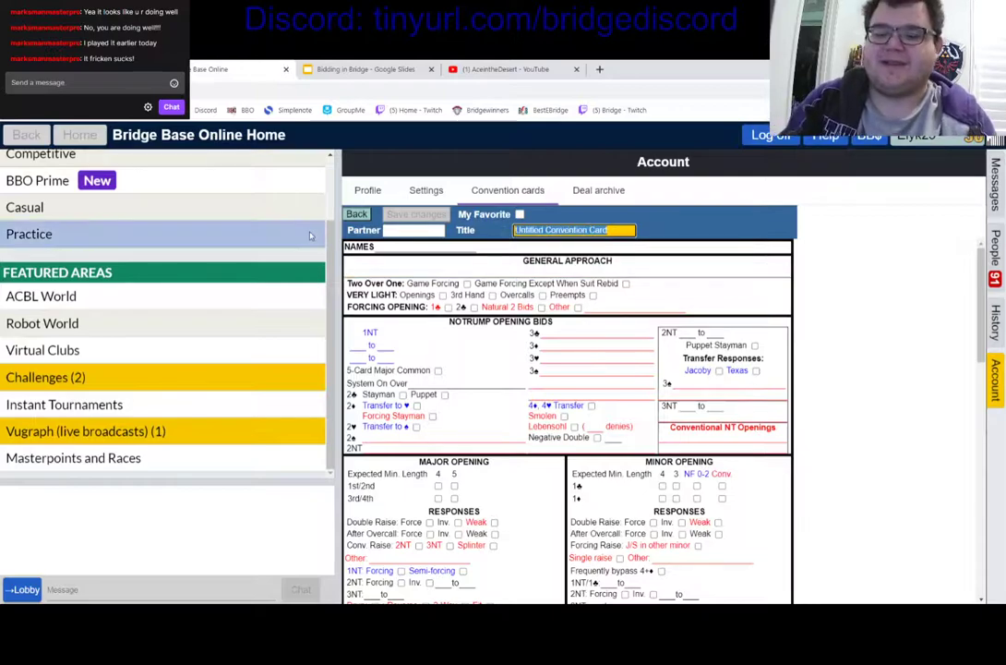
{"action": "type", "text": "Common Convention"}
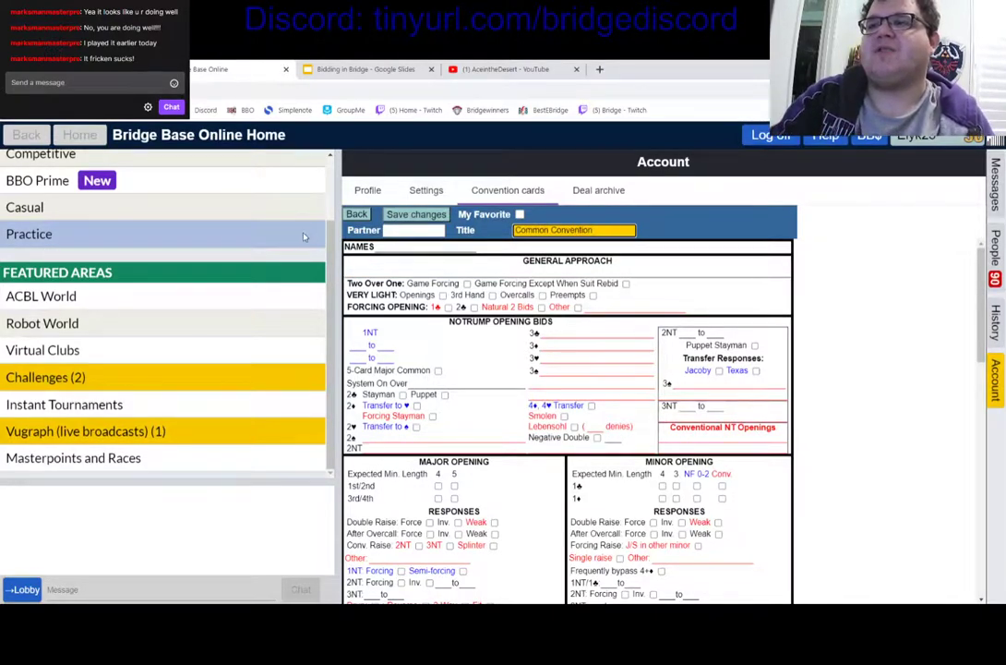
- Enter "1D-2C, 1M-2m, 1S-2H" as the general approach and mark Two Over One as Game Forcing
{"action": "left_click", "coordinate": [362, 274]}
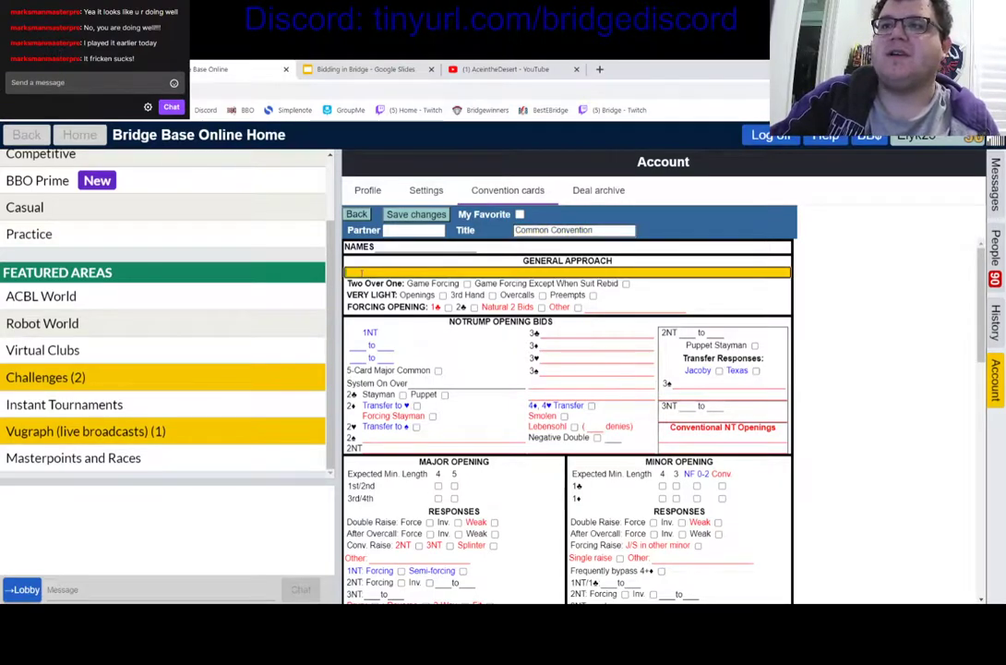
{"action": "left_click", "coordinate": [400, 280]}
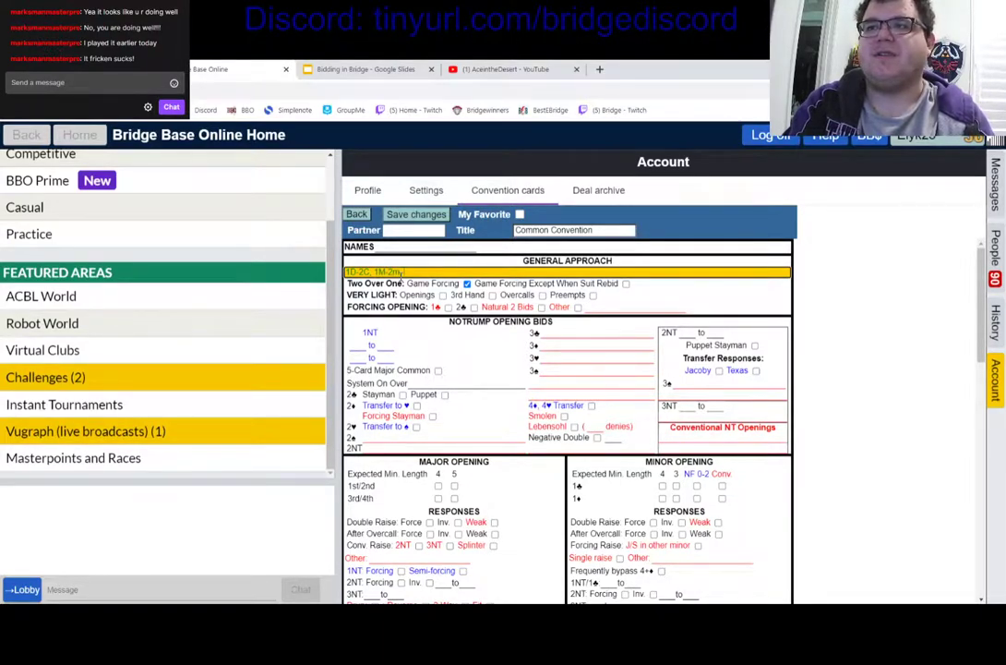
{"action": "type", "text": "1S-2H"}
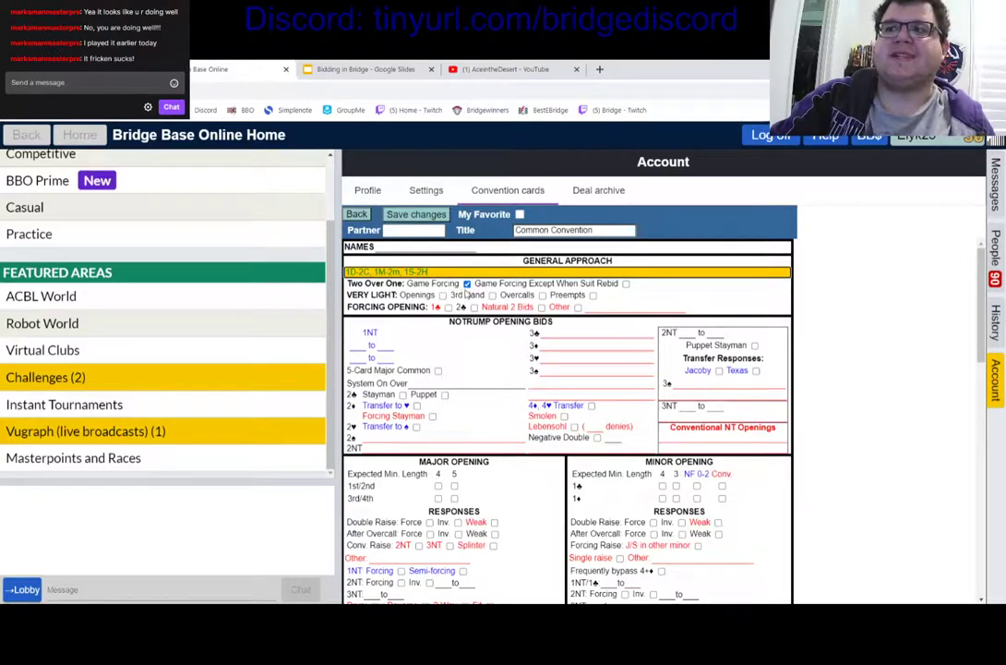
{"action": "left_click", "coordinate": [395, 285]}
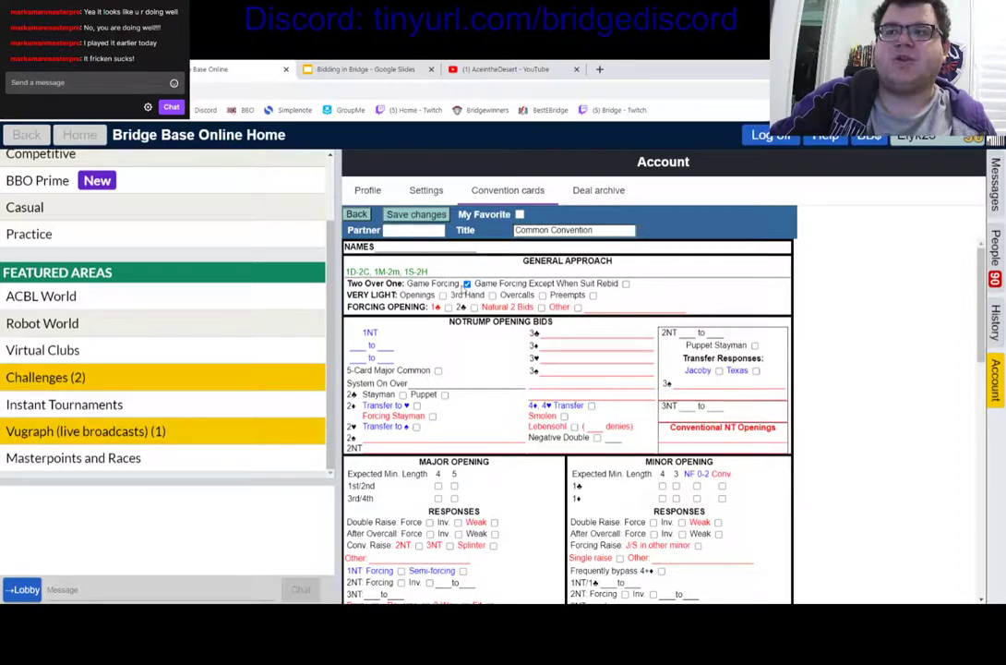
{"action": "left_click", "coordinate": [439, 272]}
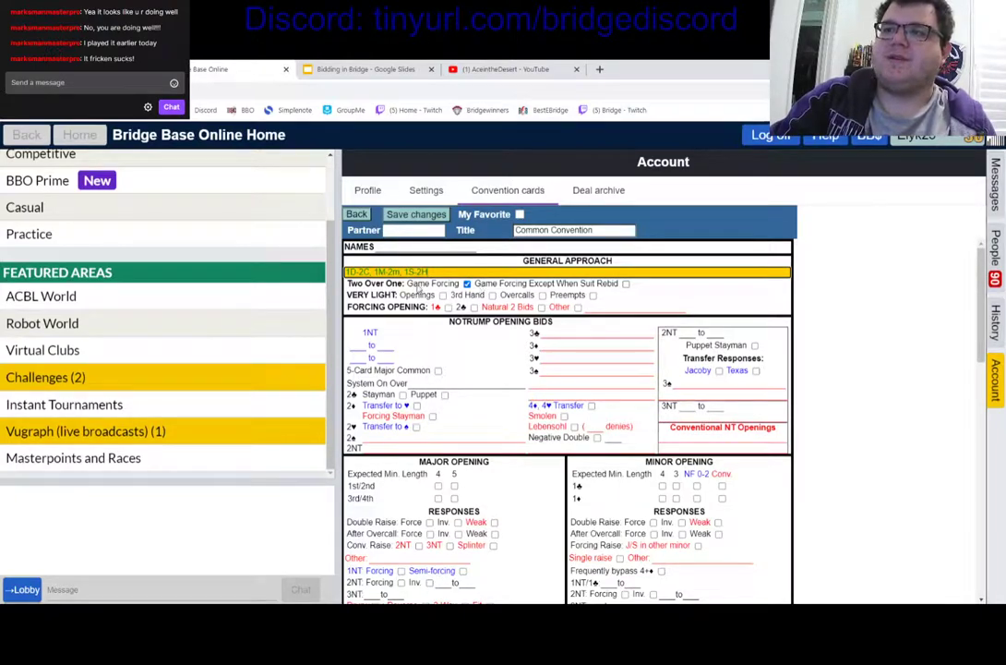
{"action": "left_click", "coordinate": [467, 283]}
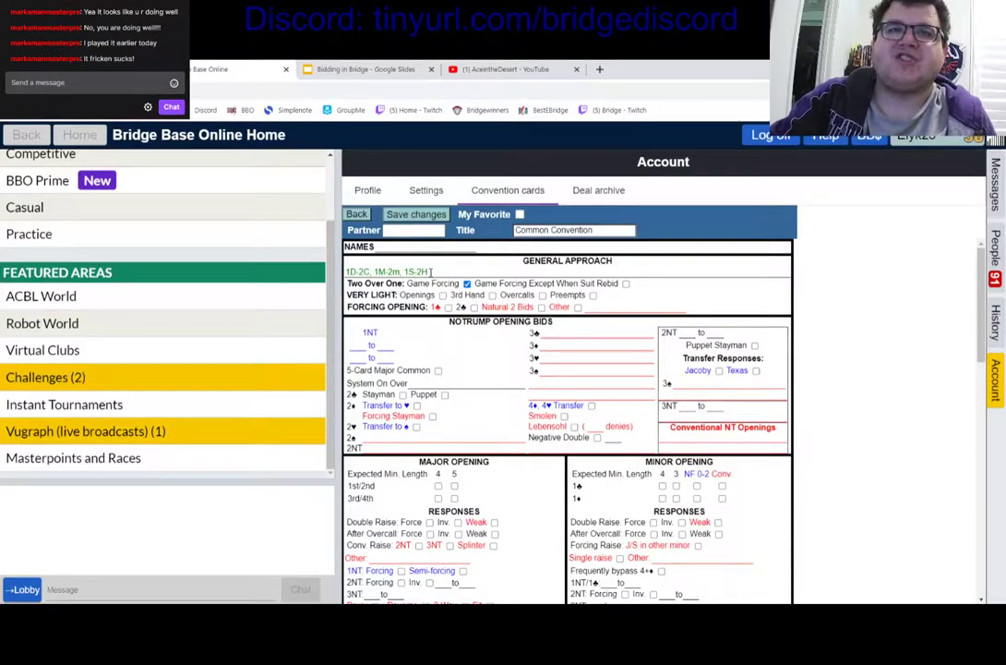
- Mark 2♣ as the forcing opening, leaving 3rd Hand very light openings unmarked
{"action": "left_click", "coordinate": [493, 295]}
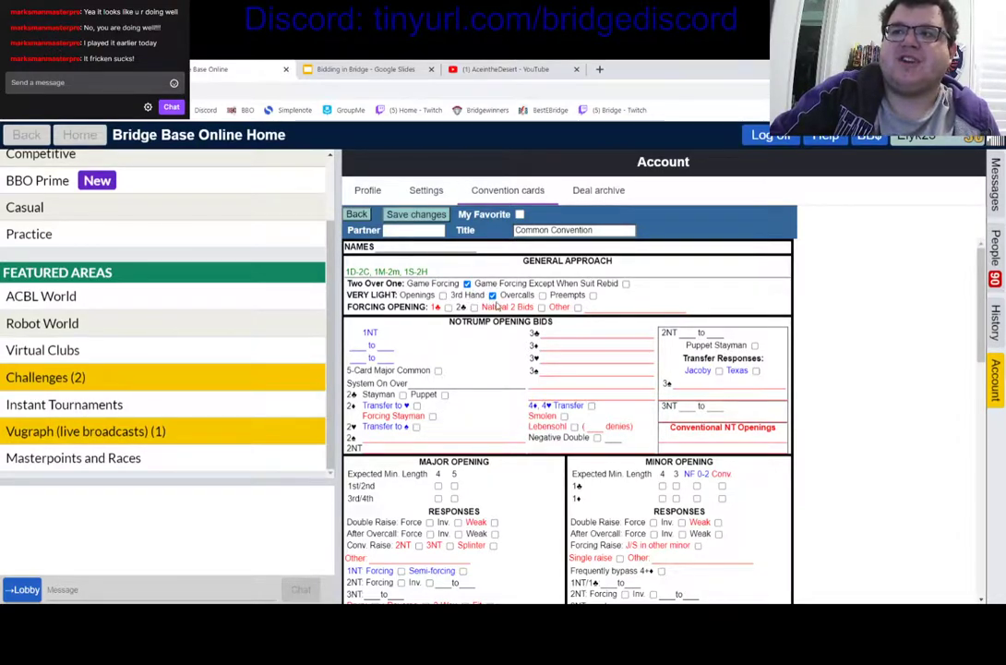
{"action": "left_click", "coordinate": [492, 295]}
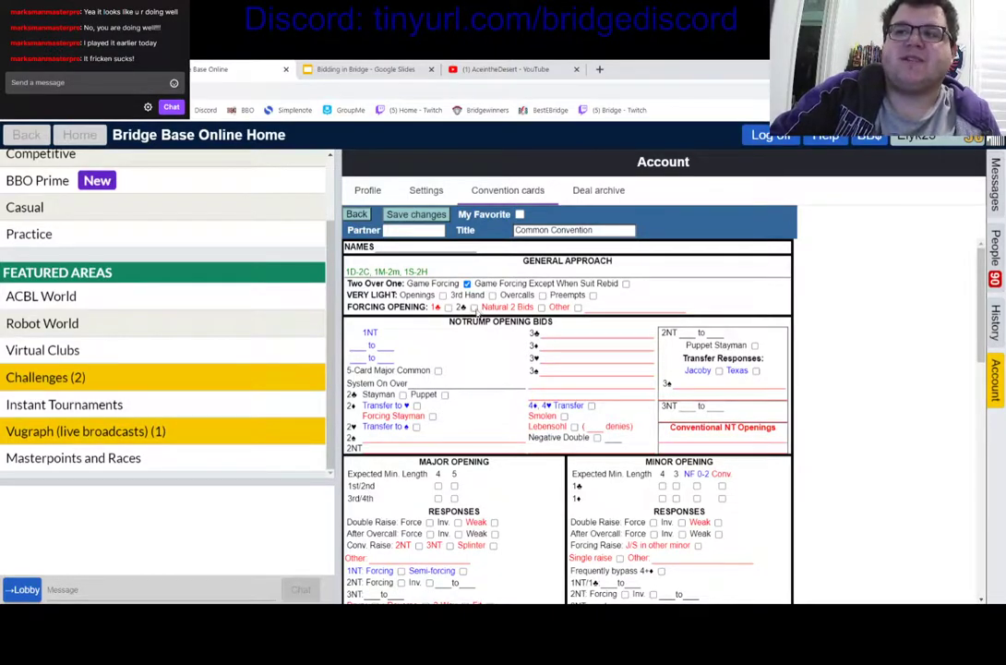
{"action": "left_click", "coordinate": [473, 308]}
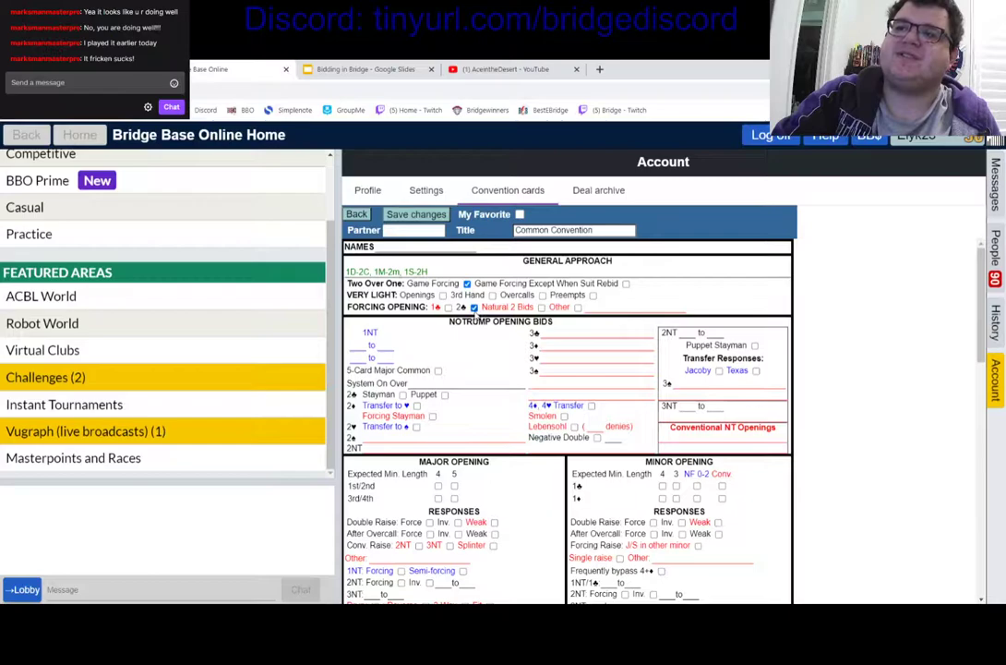
- Set the 1NT opening range to 15 to 17 and mark 5-Card Major Common
{"action": "left_click", "coordinate": [357, 345]}
{"action": "scroll", "coordinate": [368, 342], "scroll_direction": "down", "scroll_amount": 1}
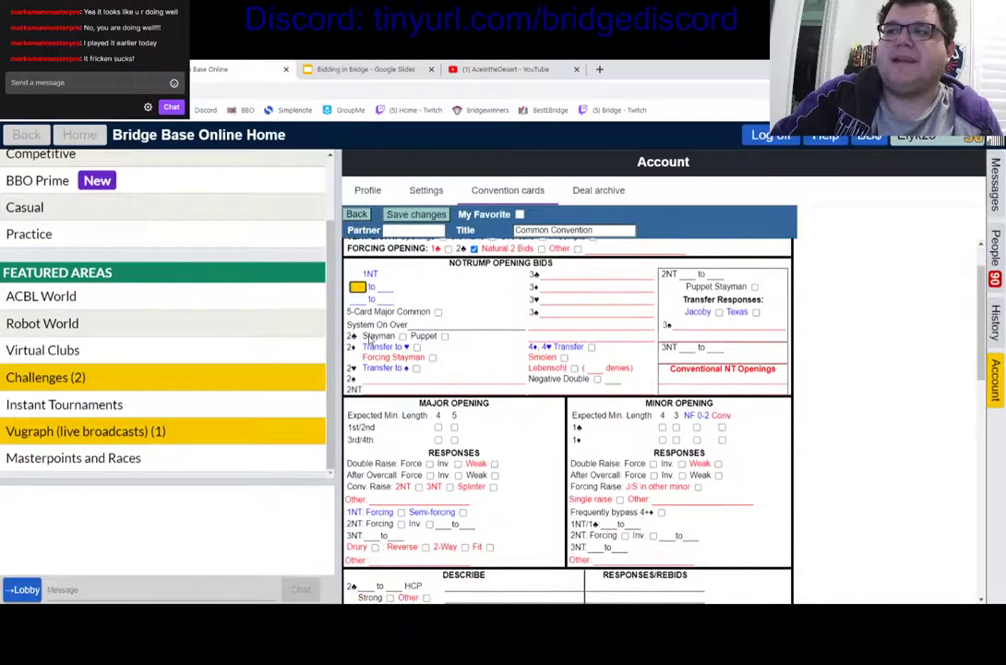
{"action": "type", "text": "15"}
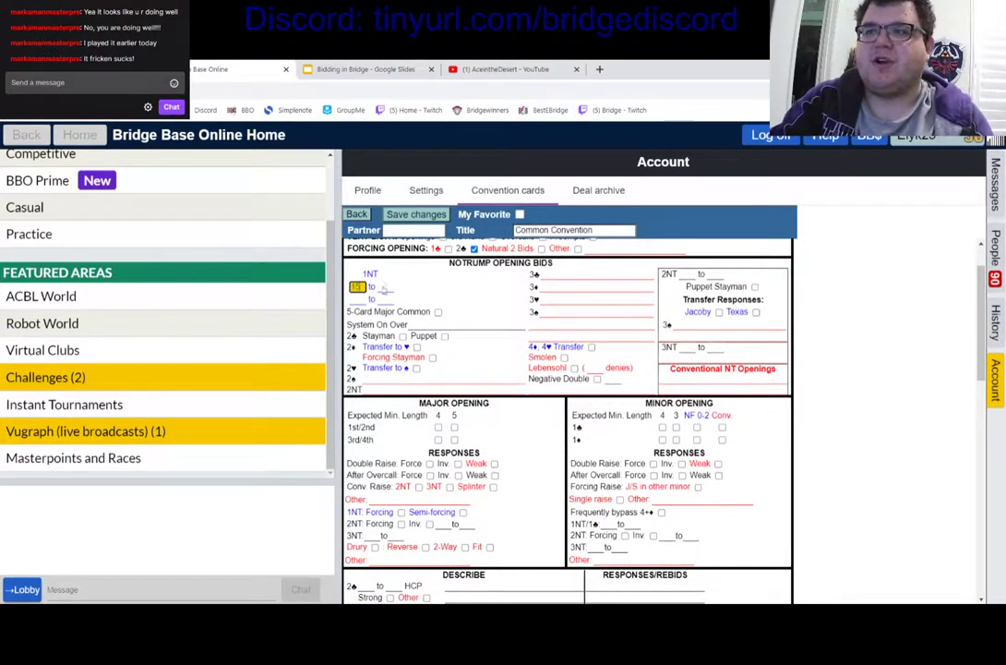
{"action": "key", "text": "Tab"}
{"action": "type", "text": "17"}
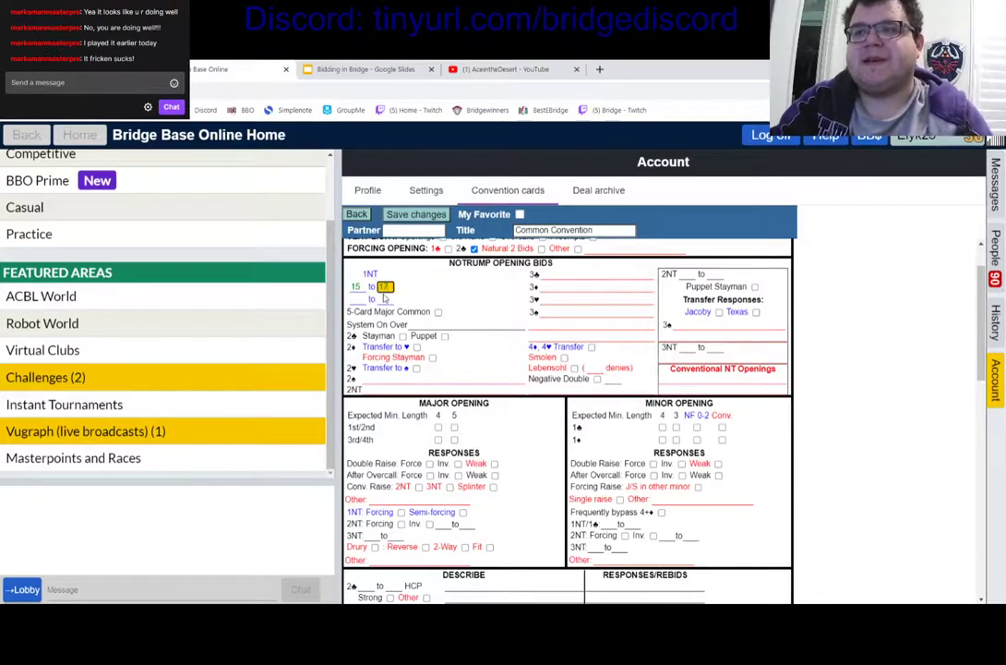
{"action": "left_click", "coordinate": [438, 311]}
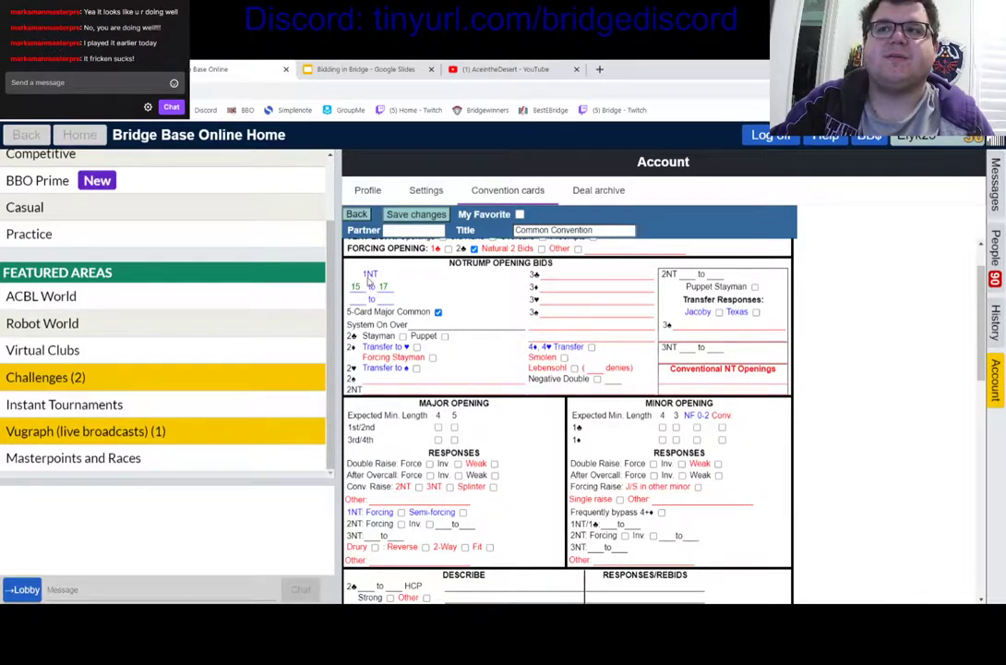
{"action": "left_click", "coordinate": [421, 323]}
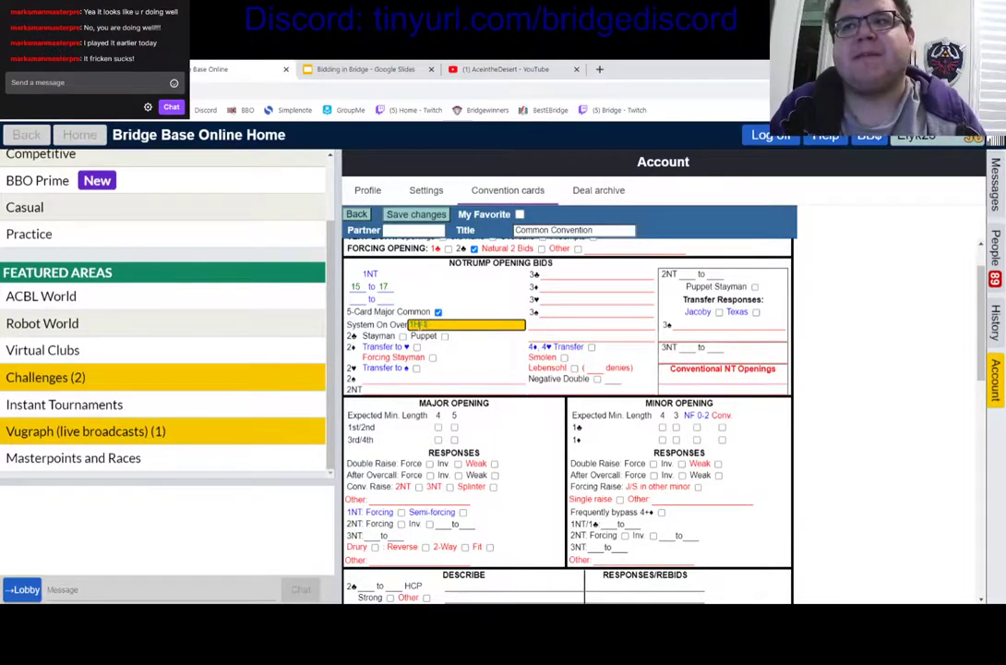
{"action": "type", "text": "1M-2"}
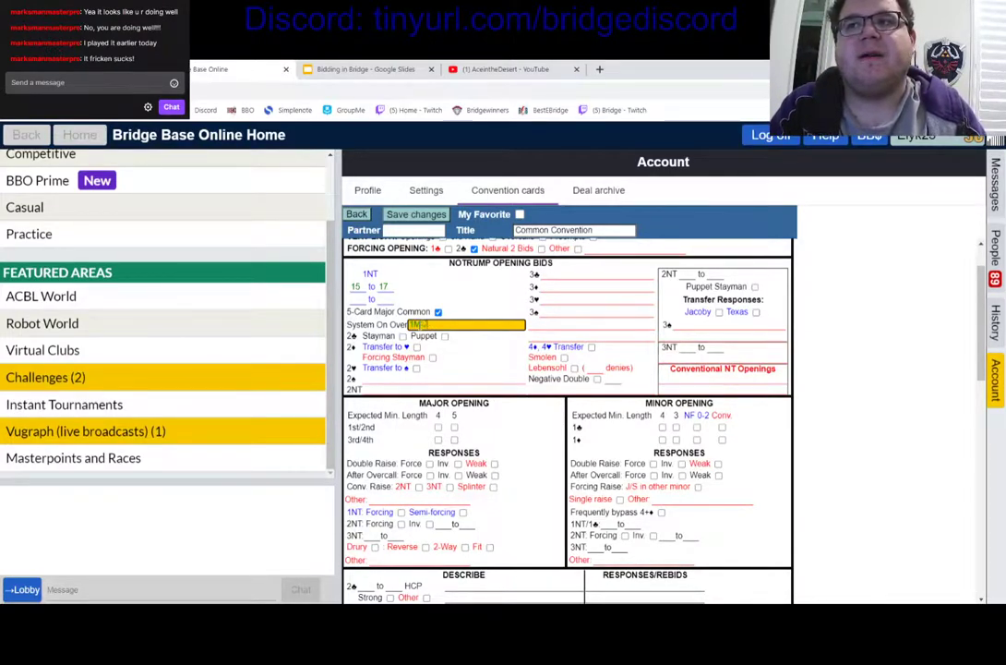
{"action": "type", "text": "x-3N"}
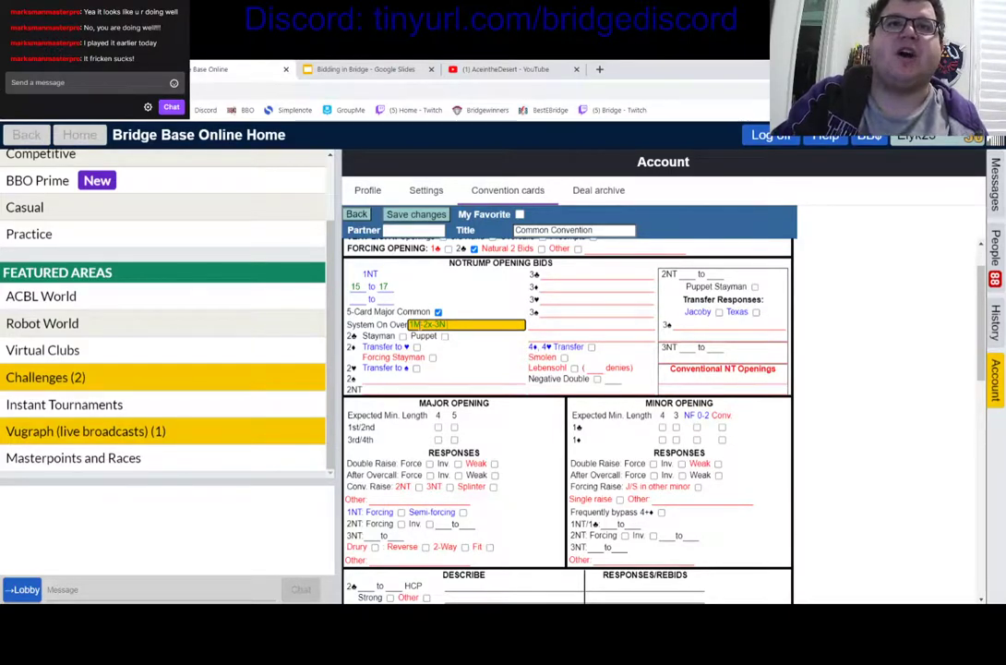
{"action": "key", "text": "BackSpace"}
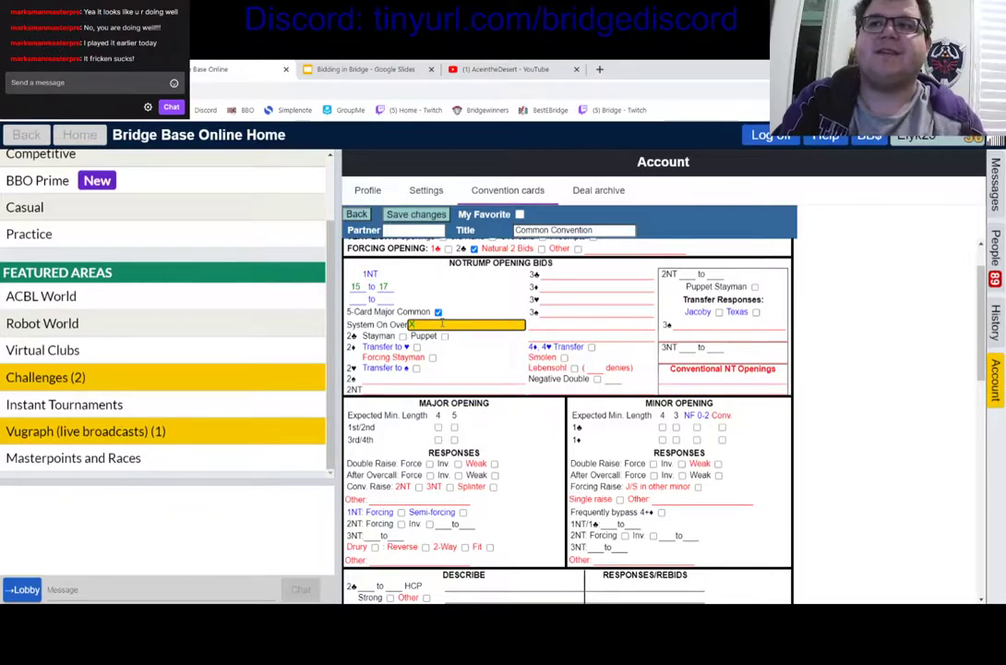
- Enter "X, 2!c" as the interference that System On Over applies to for 1NT openings
{"action": "type", "text": ", 2c"}
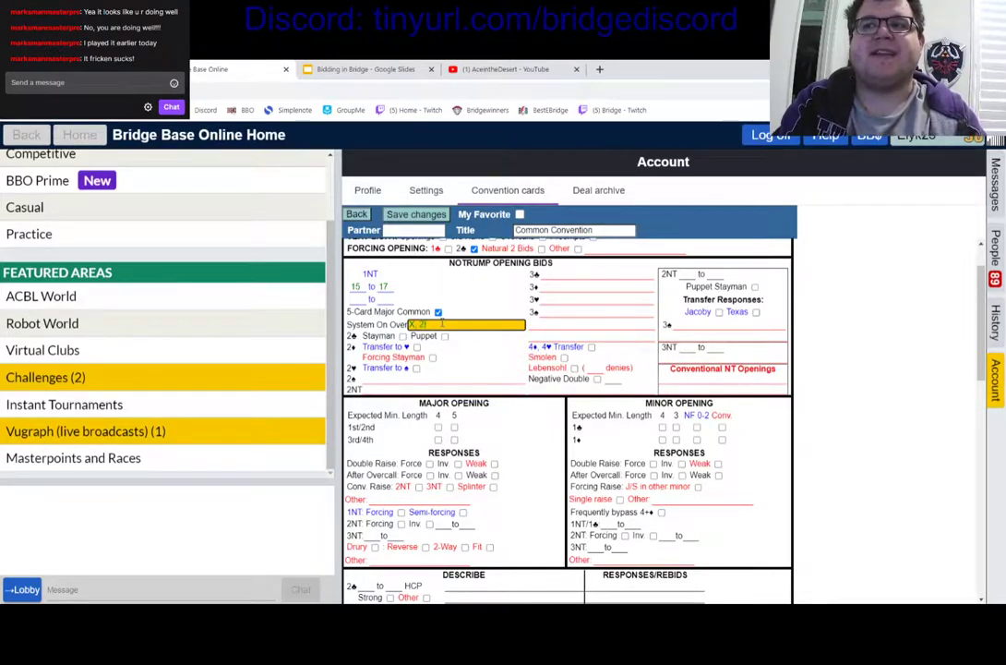
{"action": "left_click", "coordinate": [373, 325]}
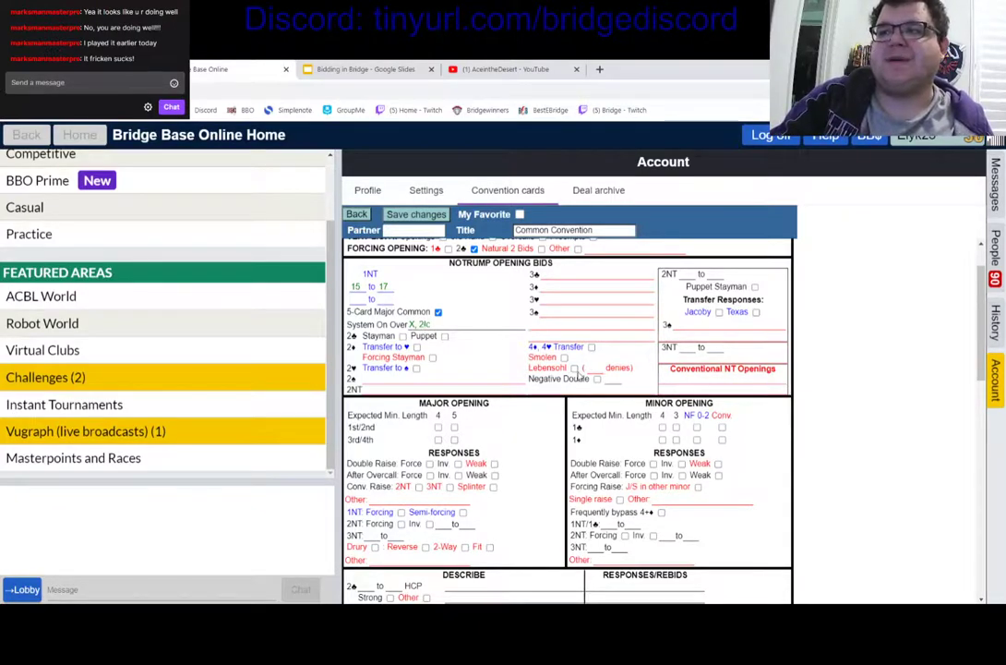
- Mark 2♣ Stayman, 2♦ Transfer to ♥ and 2♥ Transfer to ♠ as the 1NT responses
{"action": "left_click", "coordinate": [403, 336]}
{"action": "left_click", "coordinate": [417, 347]}
{"action": "left_click", "coordinate": [416, 368]}
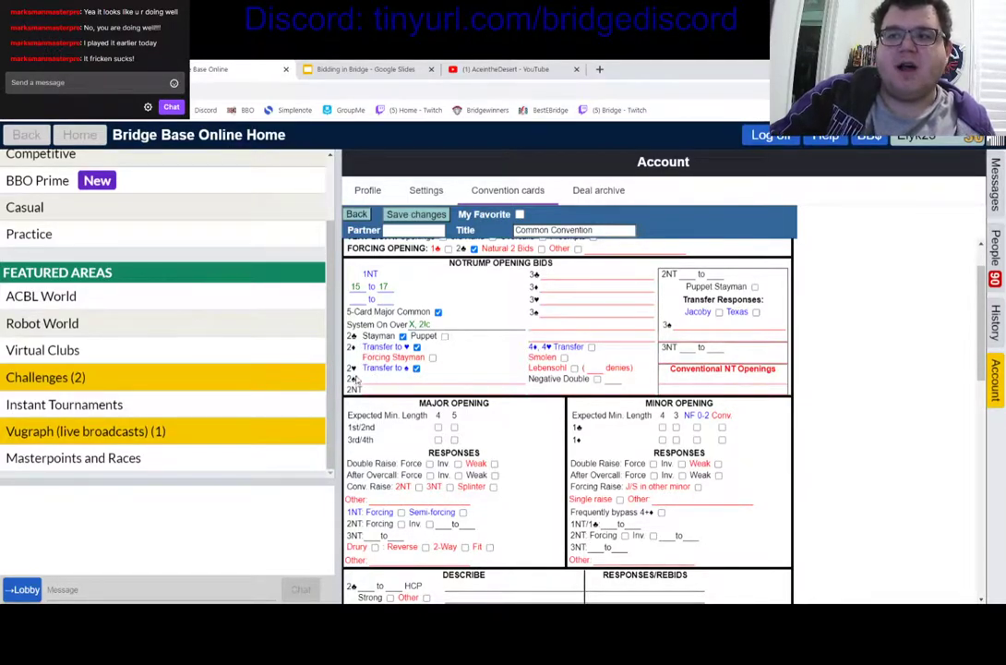
- Describe the 2NT response to the 1NT opening as "natural no 4cdM"
{"action": "left_click", "coordinate": [377, 388]}
{"action": "left_click", "coordinate": [377, 379]}
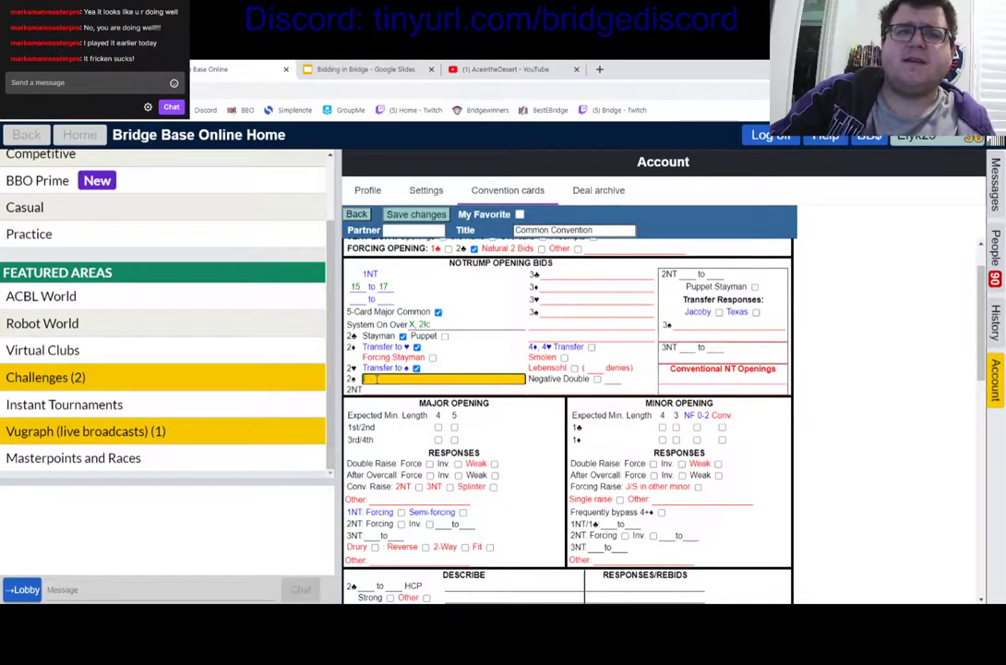
{"action": "left_click", "coordinate": [378, 390]}
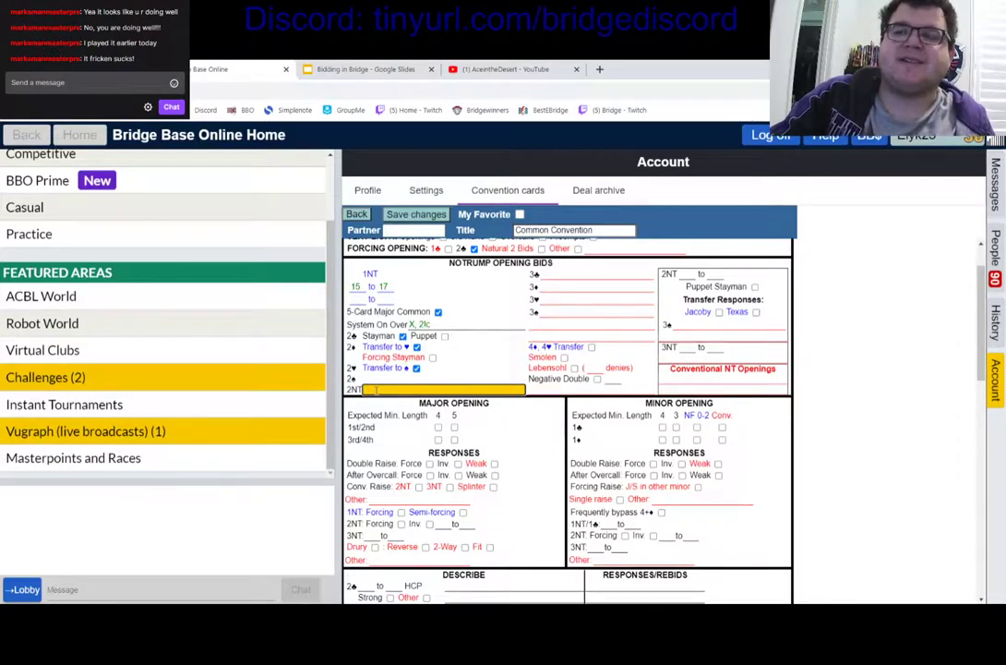
{"action": "type", "text": "Natural no 4cM"}
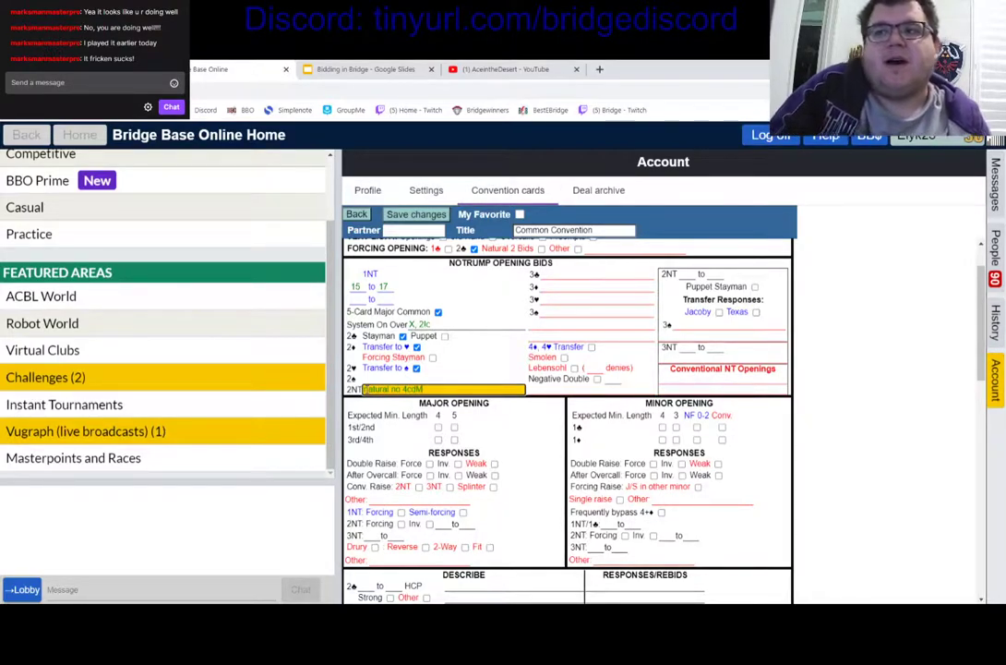
- Describe the responses to the 1NT opening as "6+ !cs" for 2♠ and "!ds" for 3♣
{"action": "left_click", "coordinate": [376, 380]}
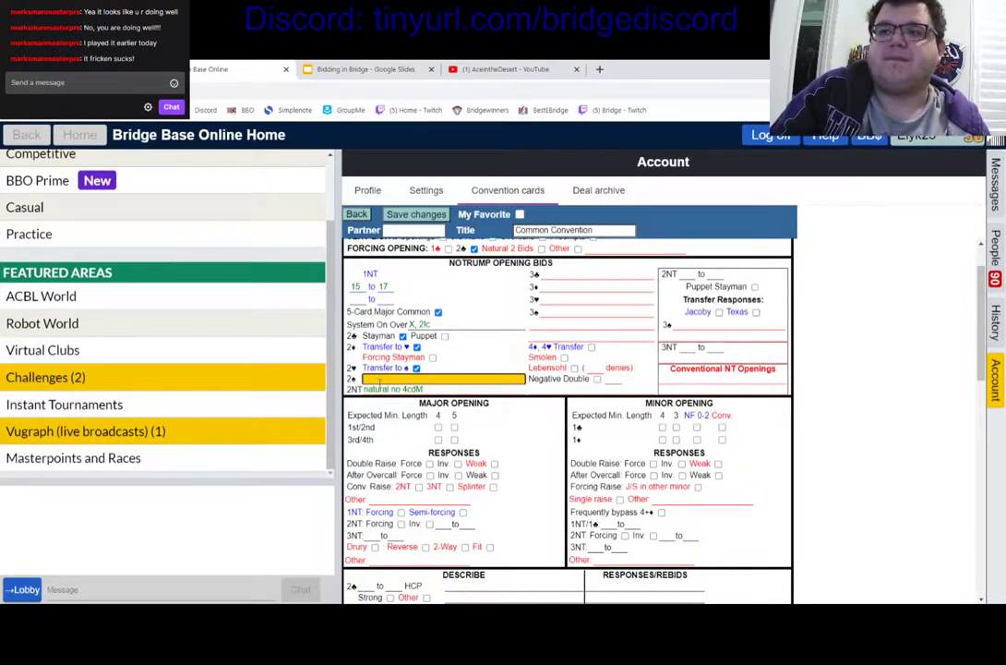
{"action": "type", "text": "mss"}
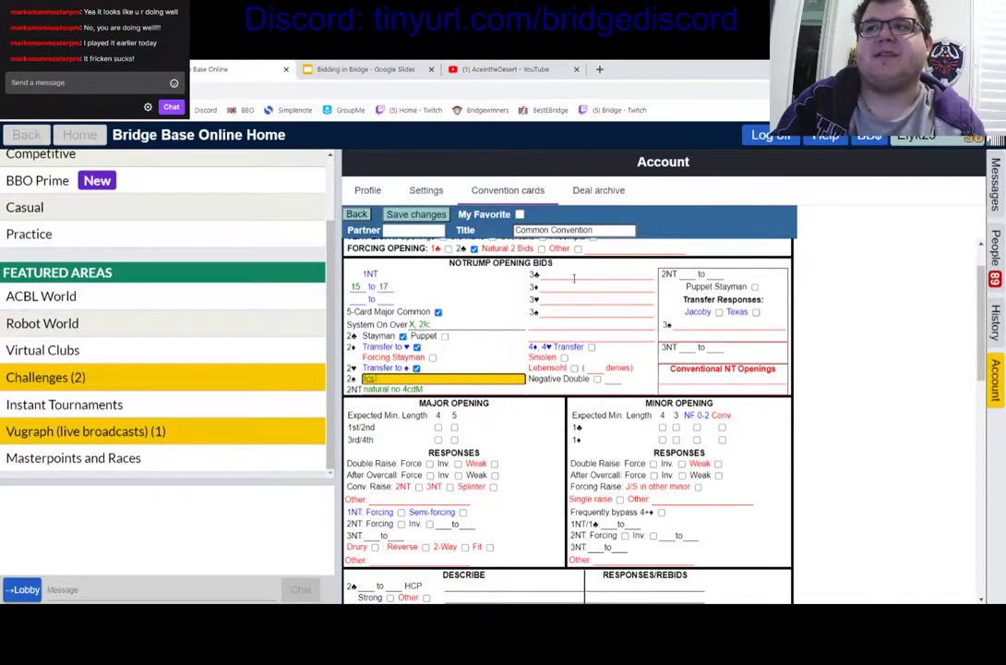
{"action": "left_click", "coordinate": [574, 275]}
{"action": "type", "text": "4ts"}
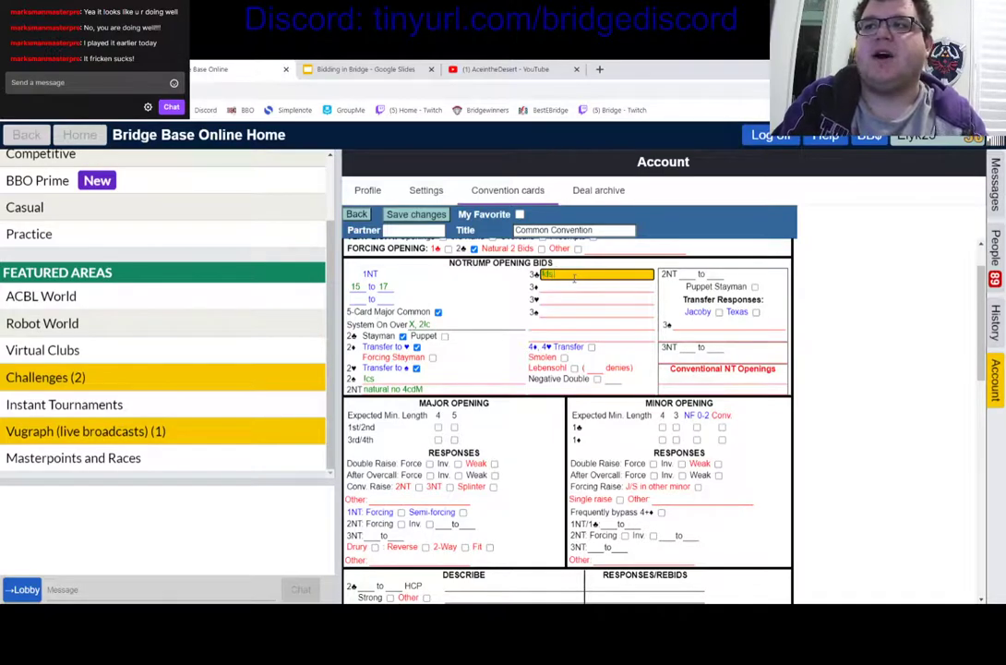
{"action": "left_click", "coordinate": [360, 390]}
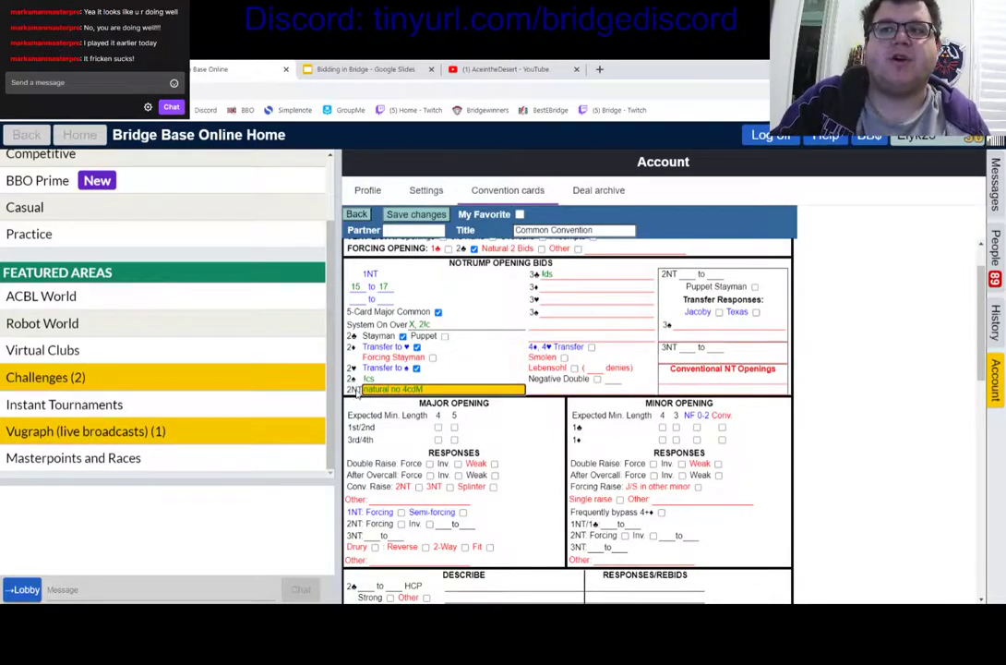
{"action": "left_click", "coordinate": [367, 378]}
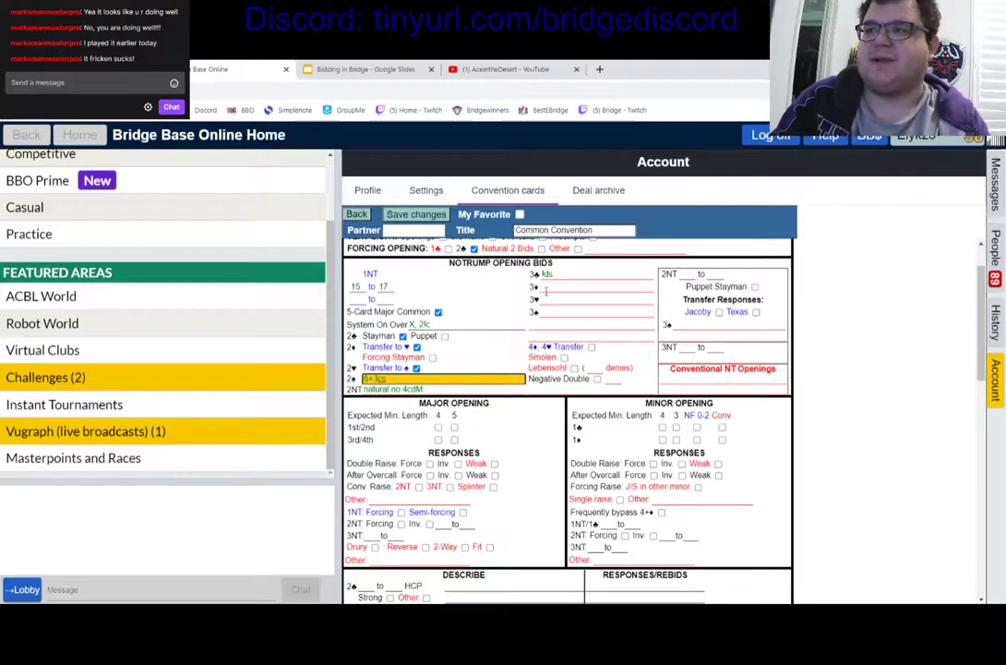
- Complete the description of the 3♣ response to the 1NT opening as "6+ !ds"
{"action": "left_click", "coordinate": [609, 274]}
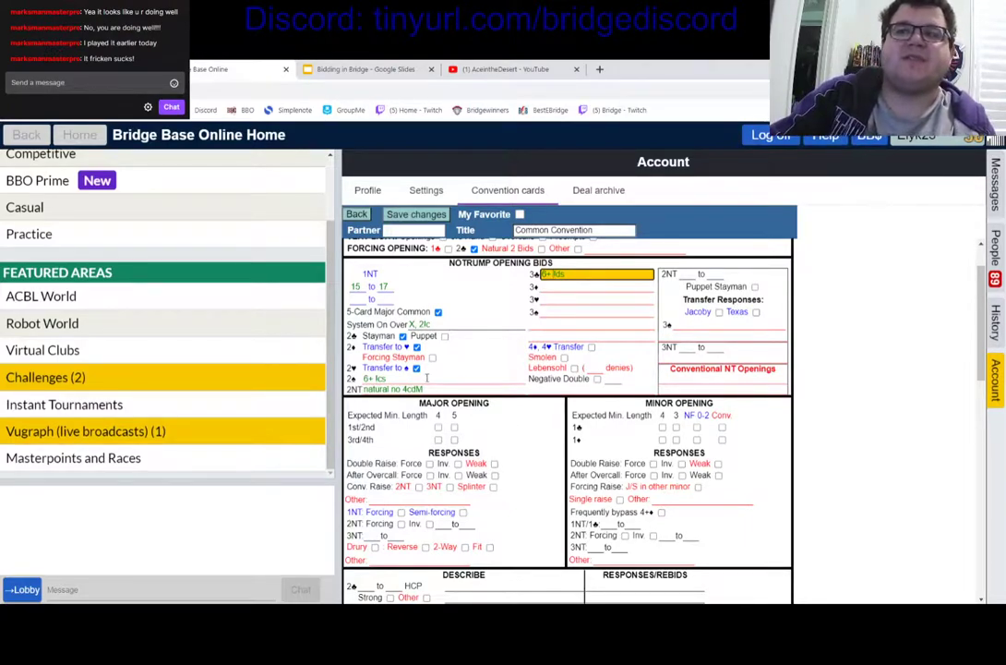
{"action": "left_click", "coordinate": [420, 389]}
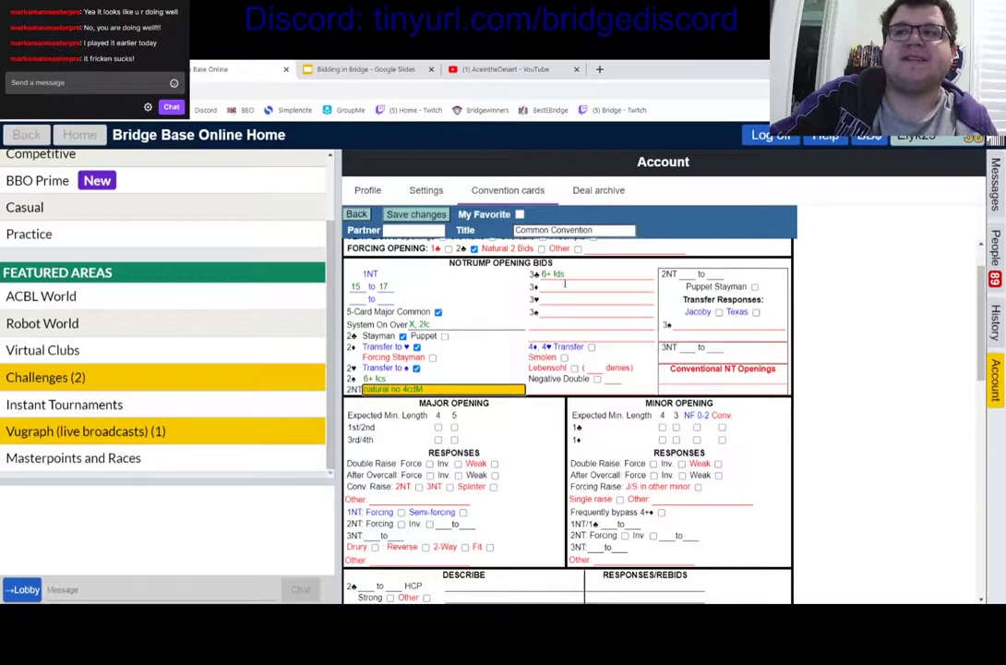
{"action": "key", "text": "Tab"}
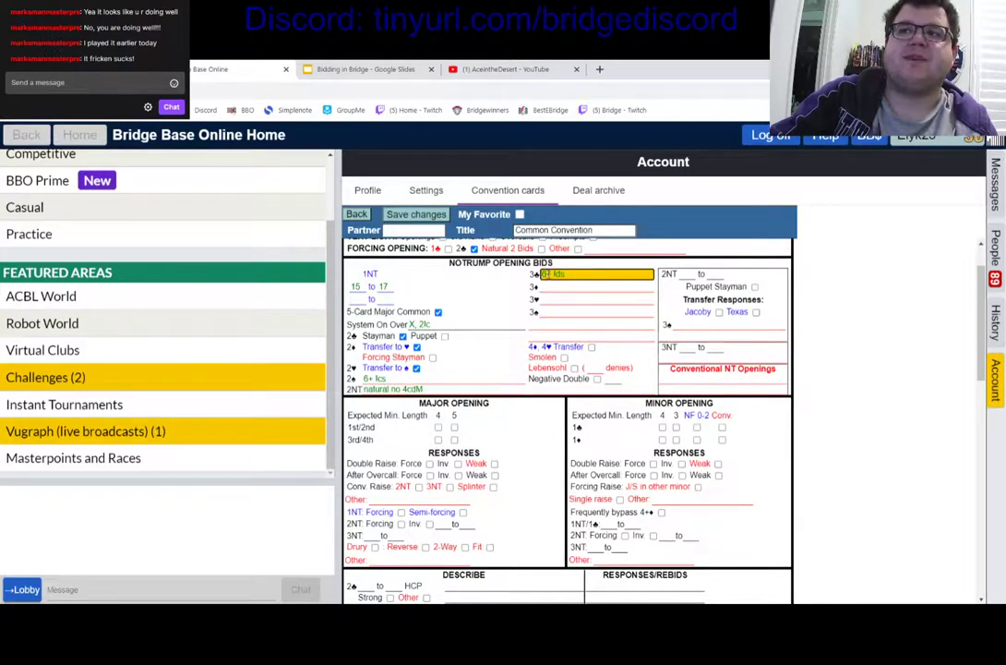
{"action": "left_click", "coordinate": [574, 274]}
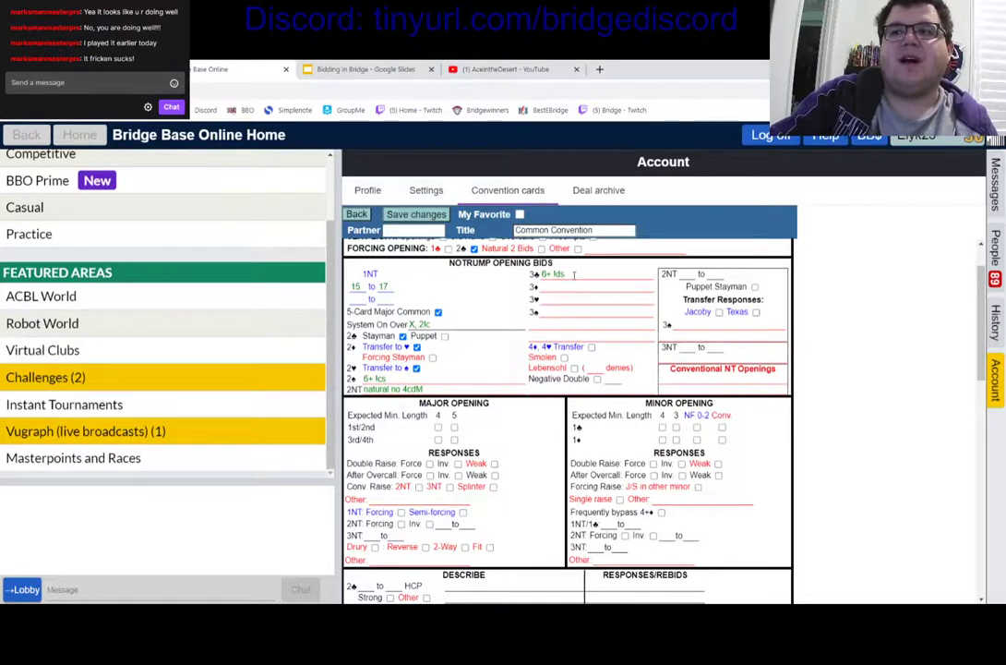
{"action": "left_click", "coordinate": [427, 389]}
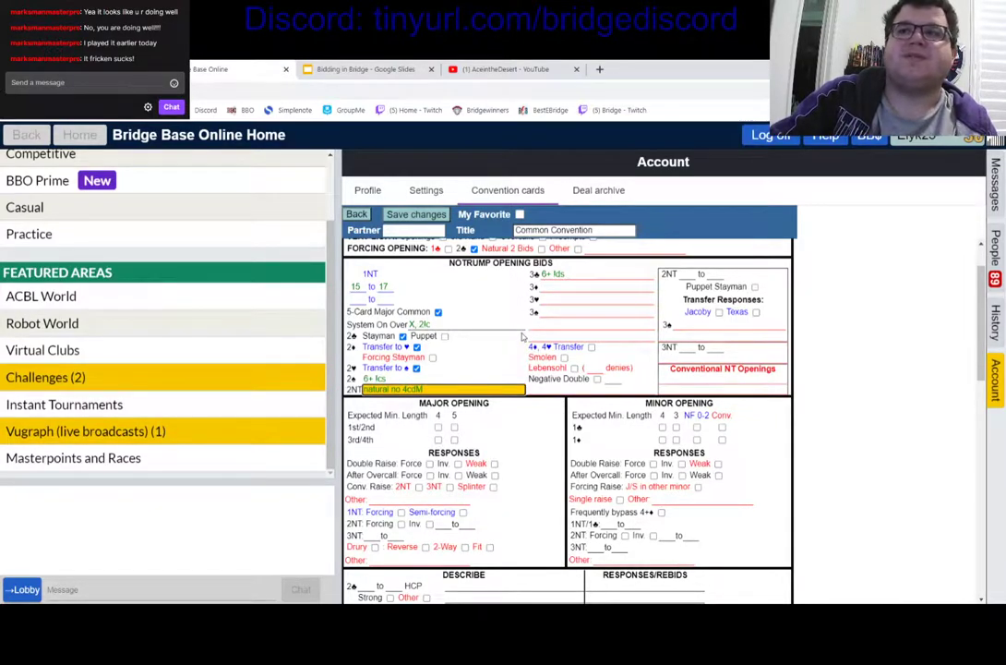
- Describe the 3♦ response to the 1NT opening as "5-5 minors GF"
{"action": "left_click", "coordinate": [557, 287]}
{"action": "left_click", "coordinate": [561, 299]}
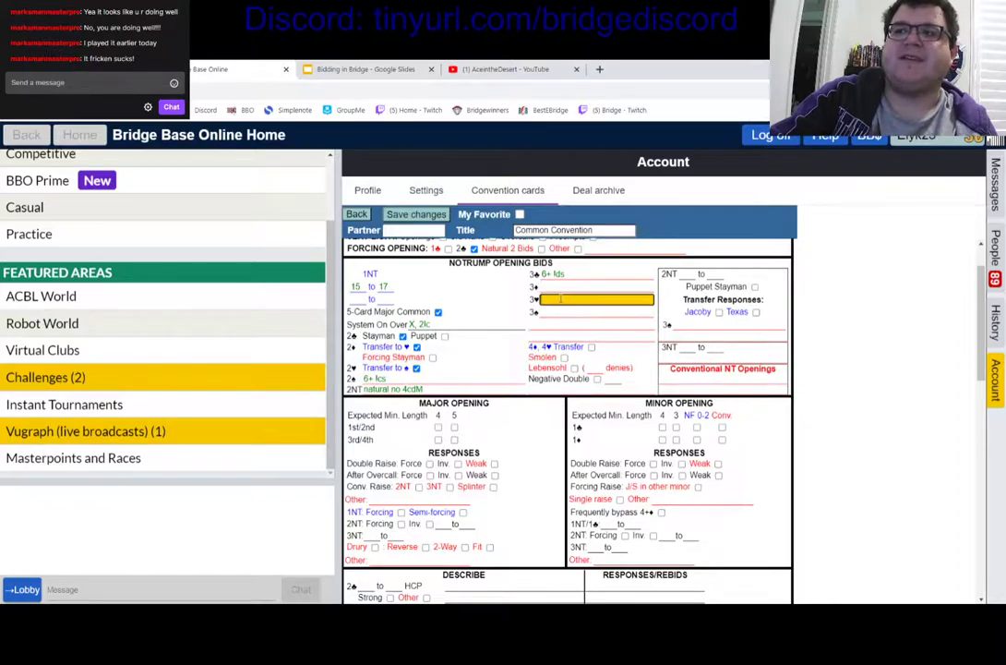
{"action": "key", "text": "Tab"}
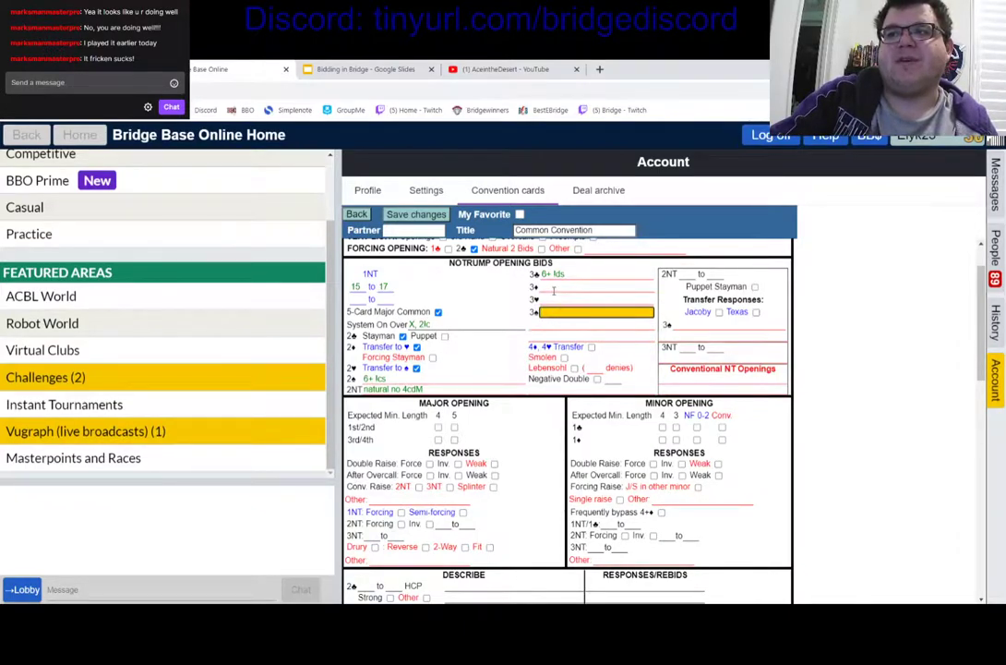
{"action": "left_click", "coordinate": [553, 289]}
{"action": "type", "text": "6+"}
{"action": "type", "text": " minors GF"}
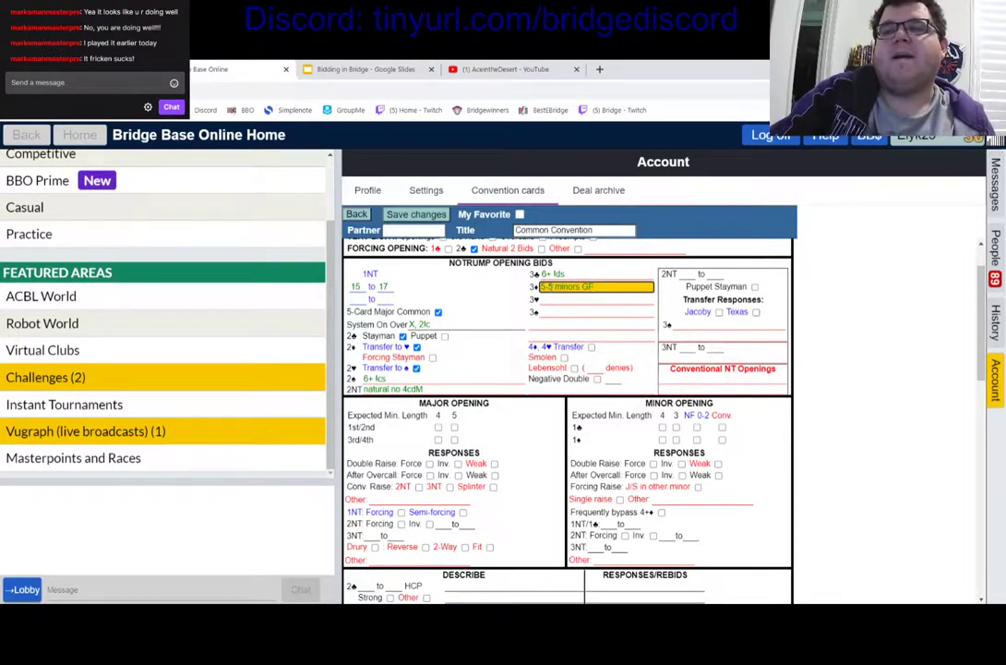
{"action": "left_click", "coordinate": [555, 300]}
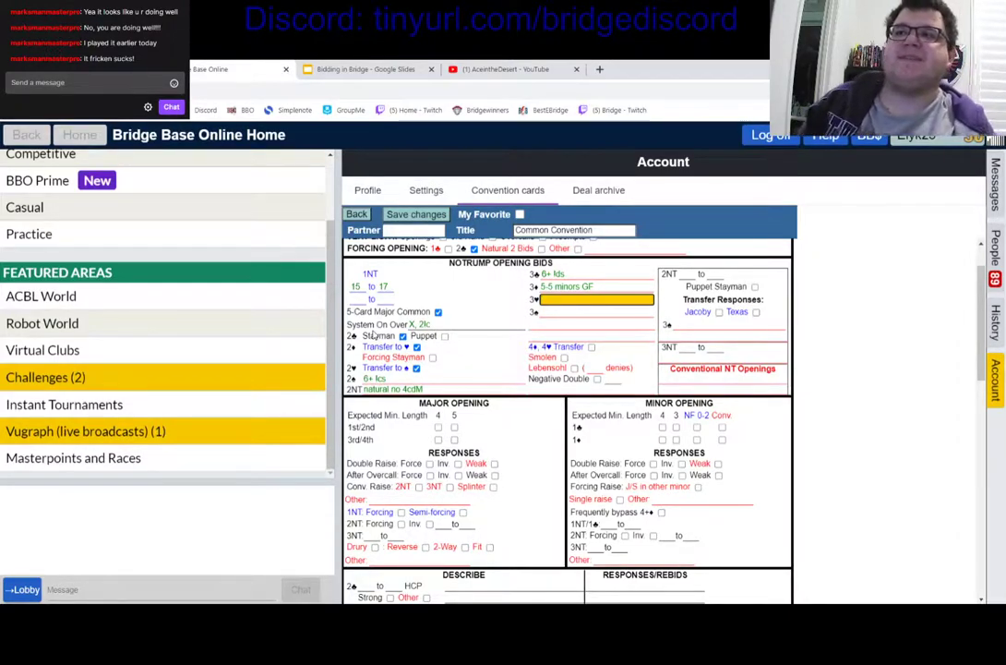
{"action": "left_click", "coordinate": [567, 285]}
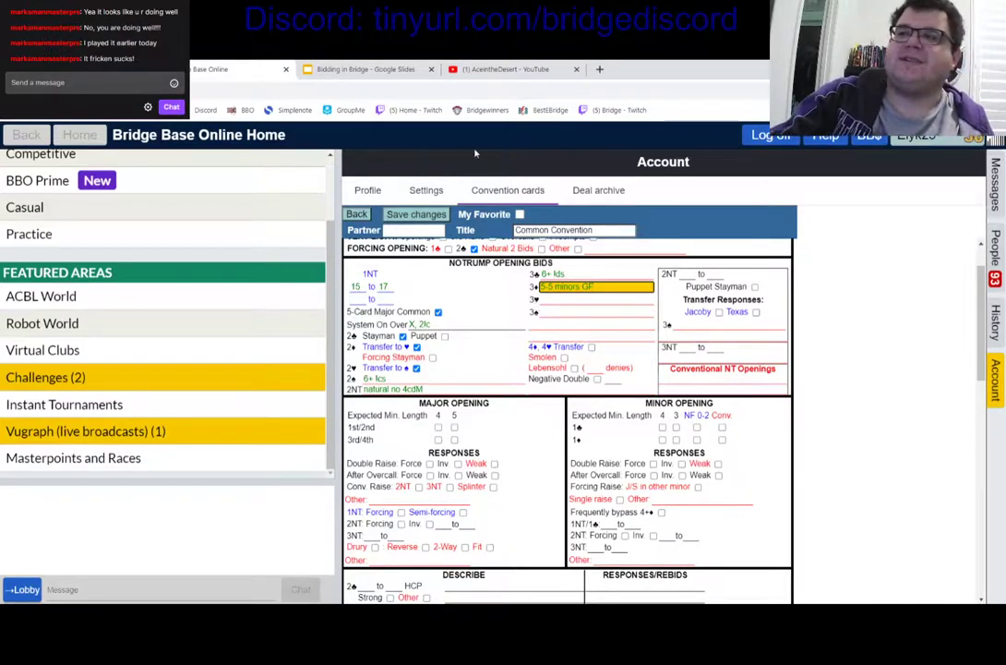
- Describe both the 3♥ and 3♠ responses to the 1NT opening as "6+ major SI"
{"action": "left_click", "coordinate": [559, 300]}
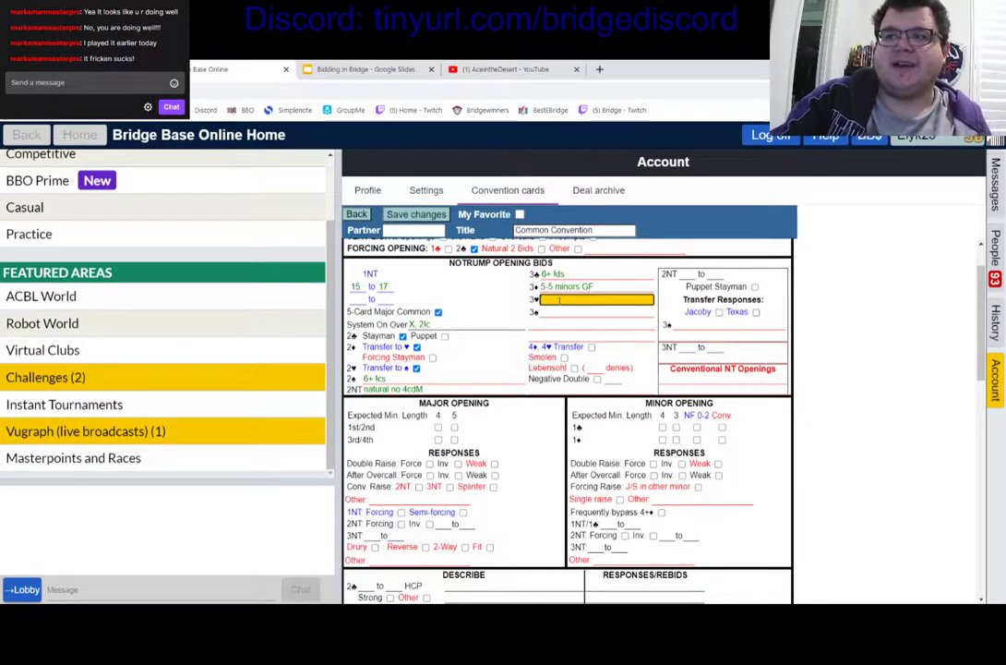
{"action": "key", "text": "Tab"}
{"action": "left_click", "coordinate": [551, 301]}
{"action": "type", "text": "6+"}
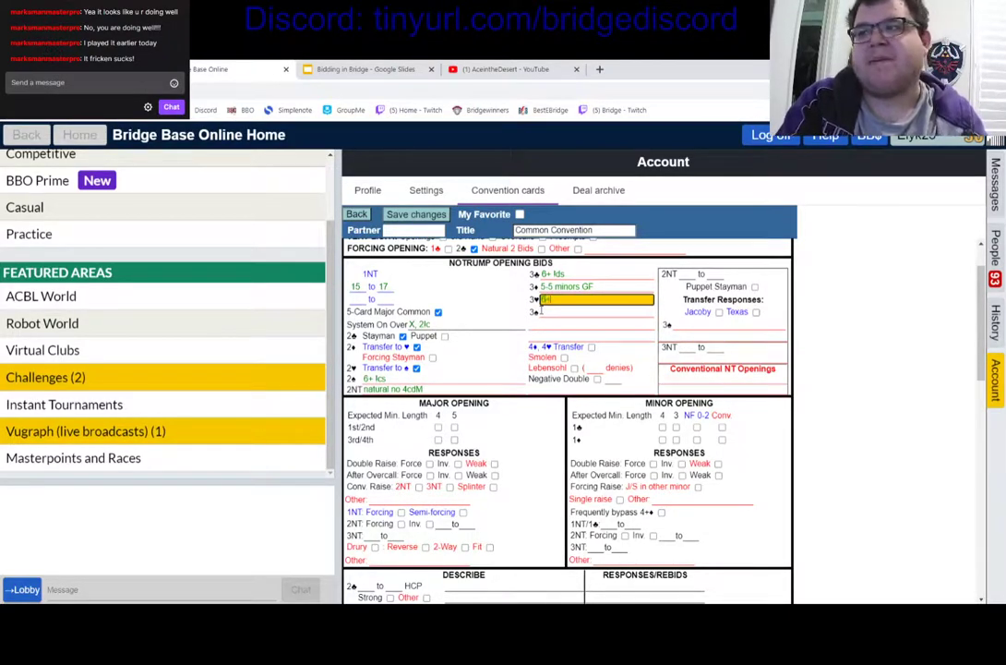
{"action": "type", "text": " major SI"}
{"action": "left_click", "coordinate": [546, 313]}
{"action": "type", "text": "6+ major SI"}
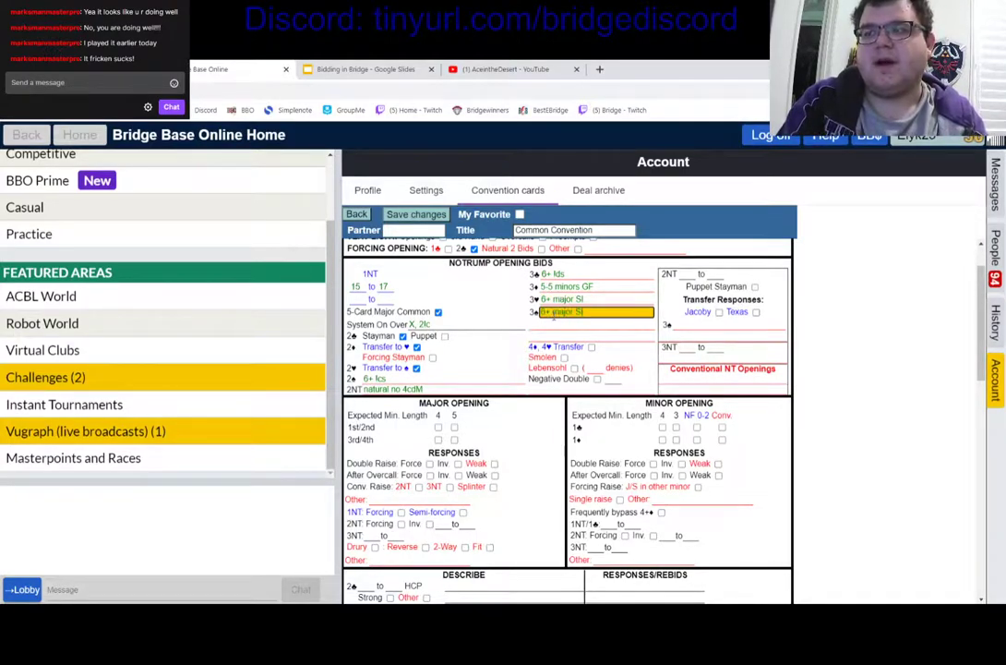
{"action": "type", "text": " (3oM"}
{"action": "key", "text": "BackSpace"}
{"action": "key", "text": "BackSpace"}
{"action": "key", "text": "BackSpace"}
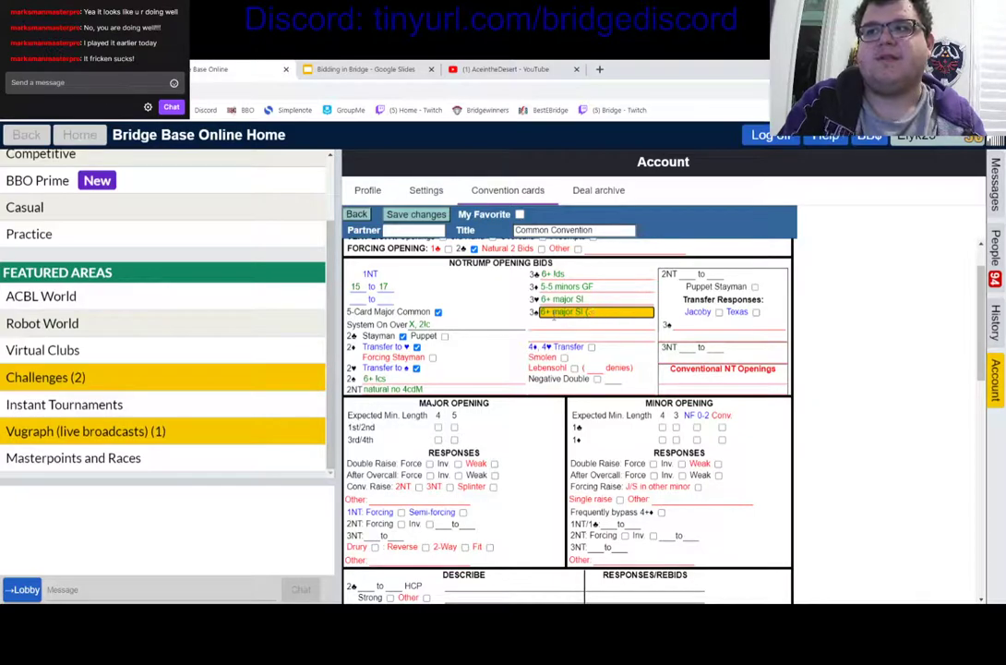
{"action": "type", "text": "3dM"}
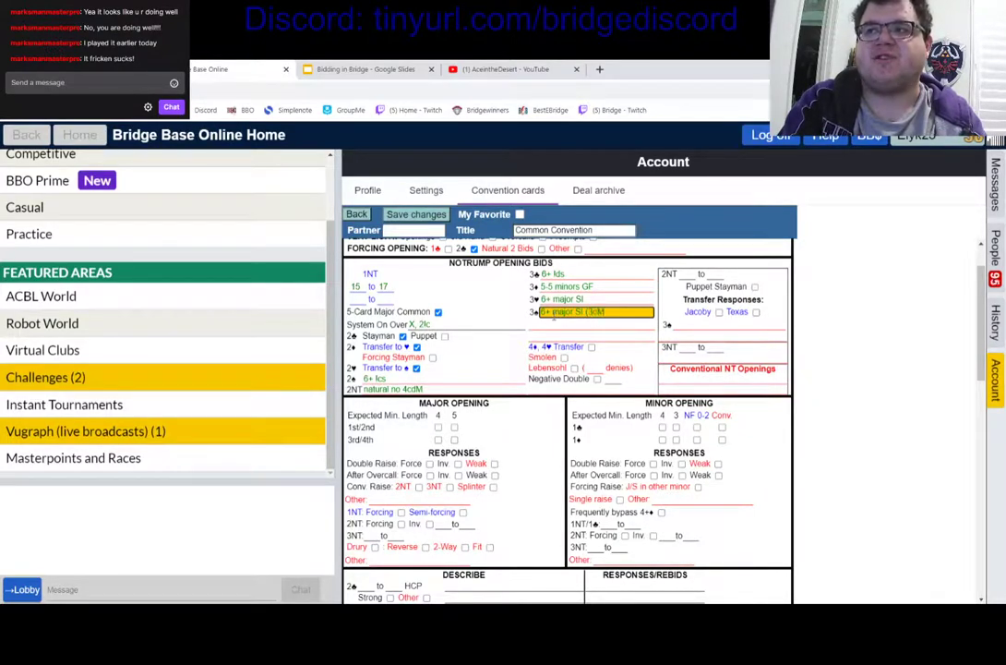
{"action": "key", "text": "BackSpace"}
{"action": "key", "text": "BackSpace"}
{"action": "key", "text": "BackSpace"}
{"action": "key", "text": "BackSpace"}
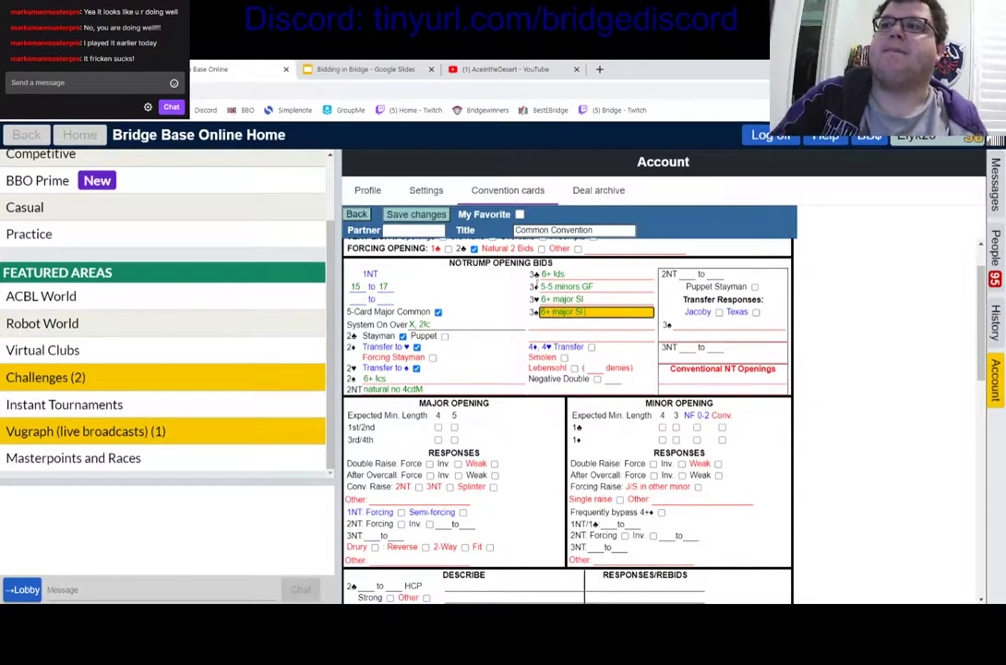
{"action": "left_click", "coordinate": [576, 338]}
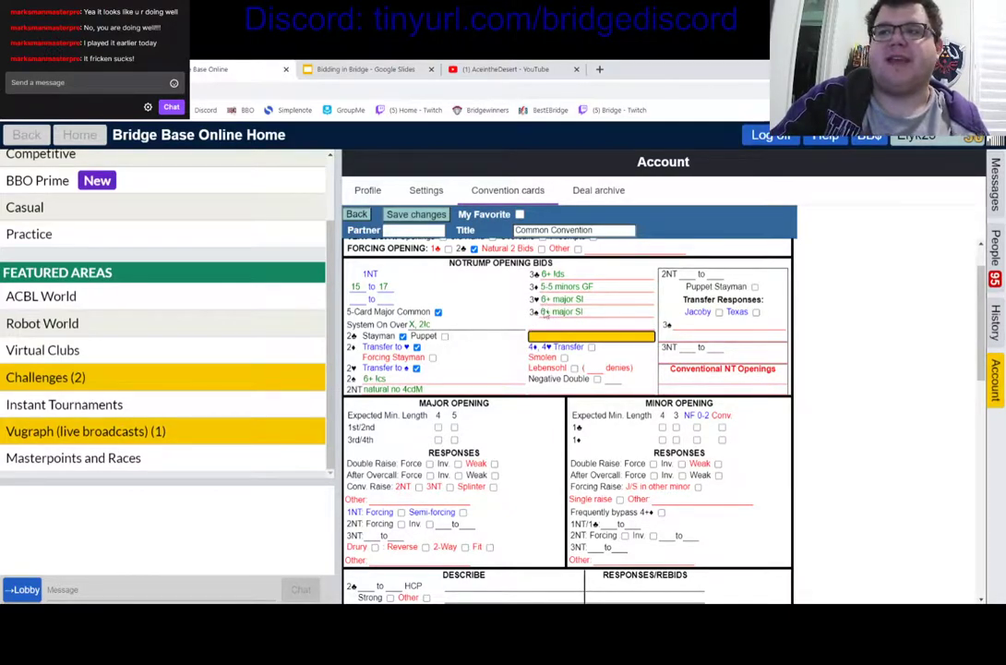
{"action": "left_click", "coordinate": [567, 312]}
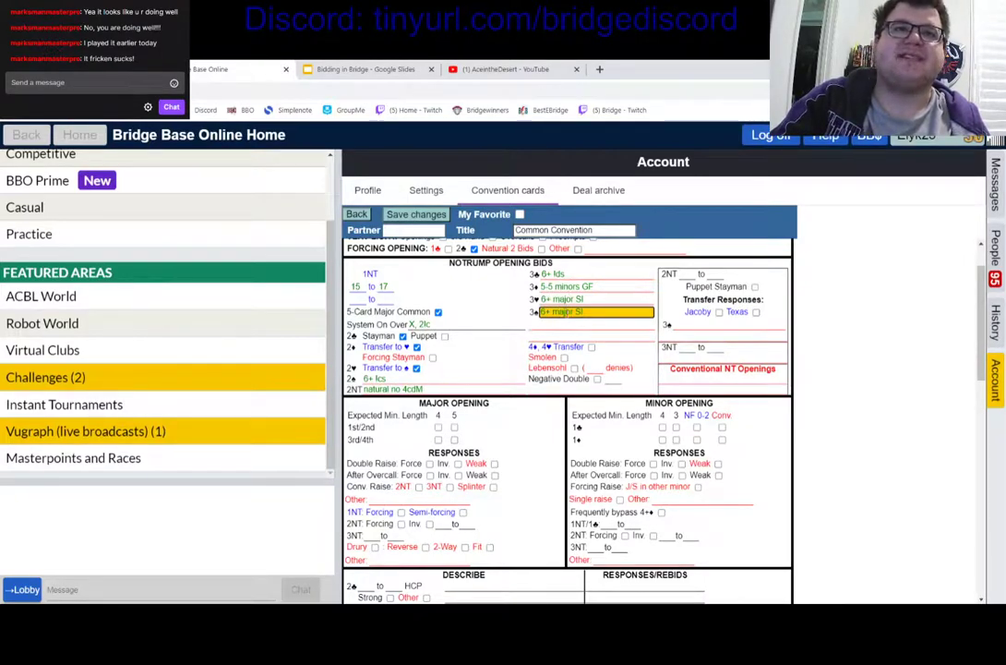
{"action": "key", "text": "shift+Tab"}
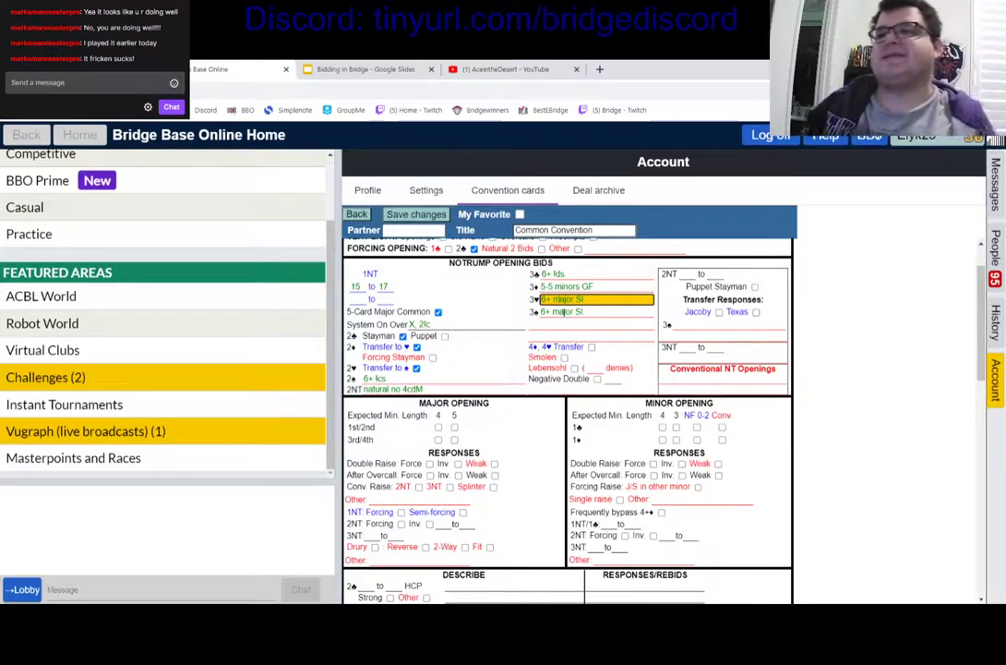
- Mark 4♦, 4♥ Transfer and Smolen as agreements over the 1NT opening
{"action": "left_click", "coordinate": [591, 346]}
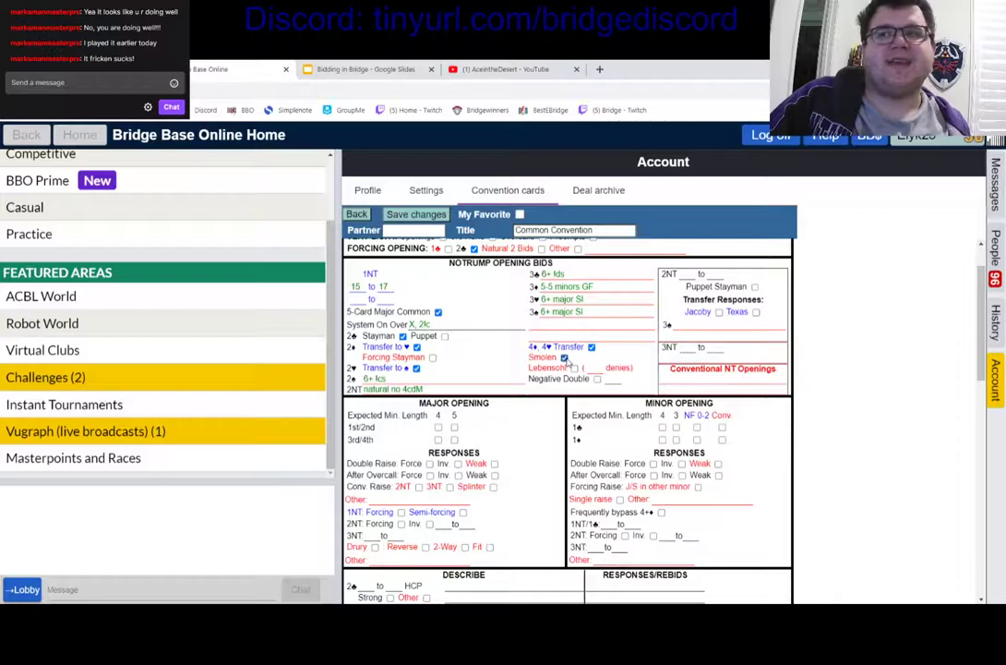
{"action": "left_click", "coordinate": [565, 357]}
{"action": "left_click", "coordinate": [557, 336]}
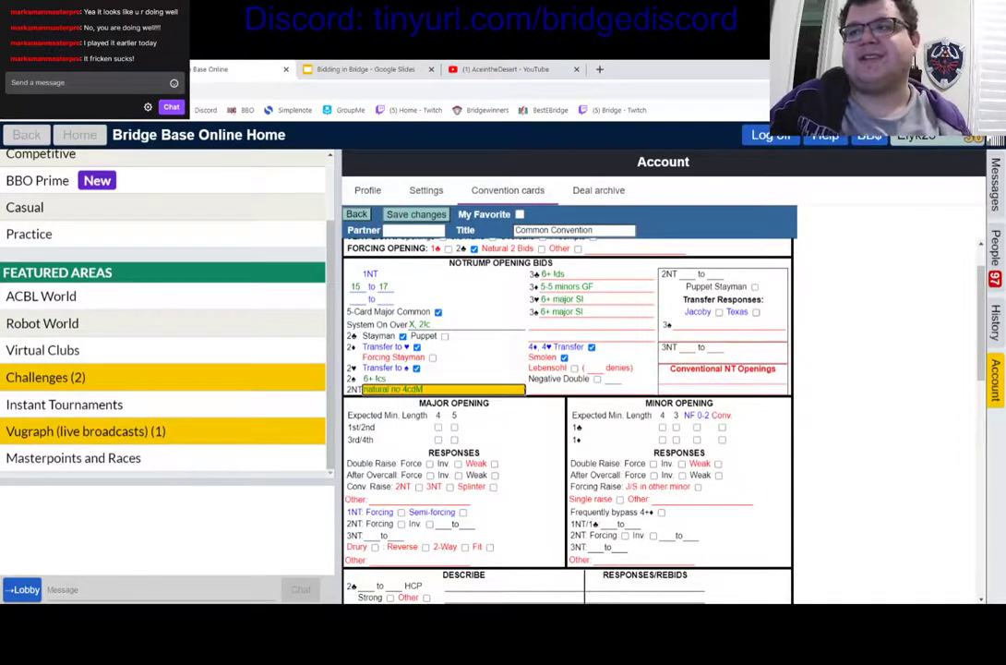
{"action": "type", "text": "1N 2C"}
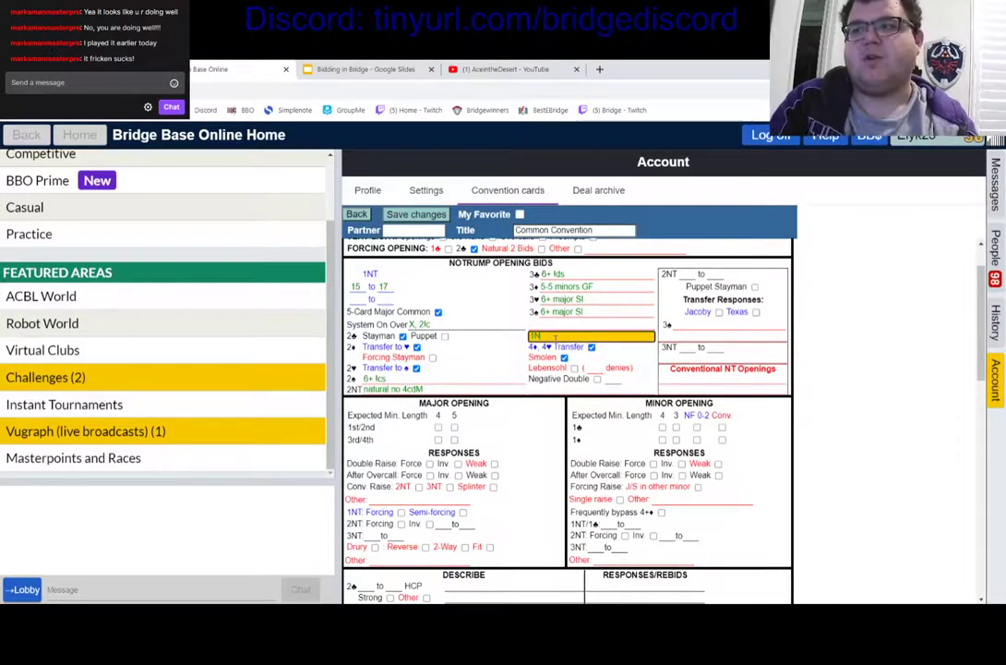
{"action": "type", "text": "-2D-3H"}
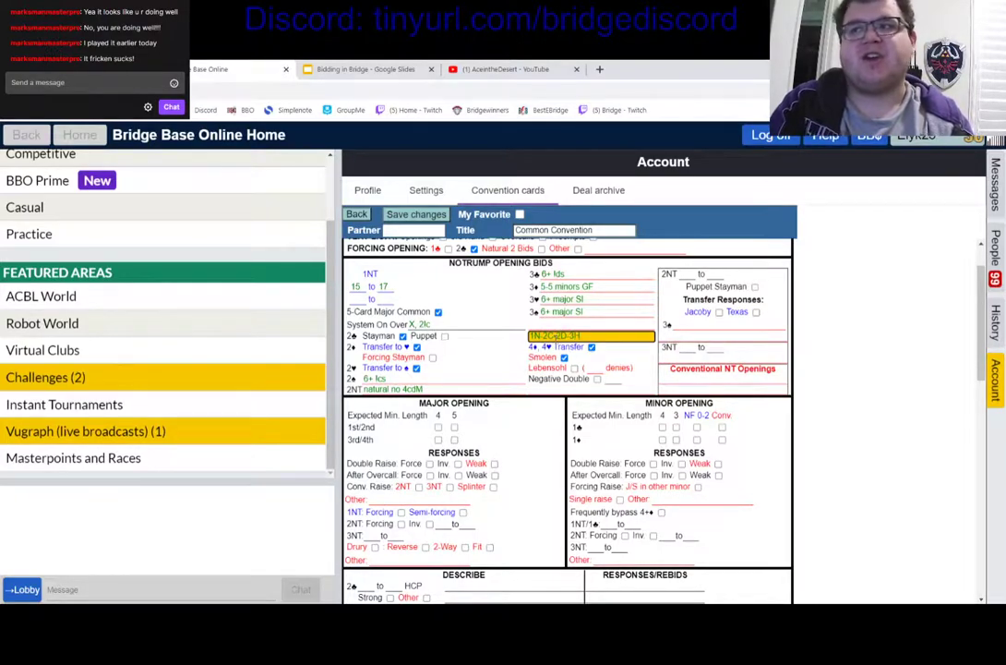
{"action": "type", "text": " 5+5s"}
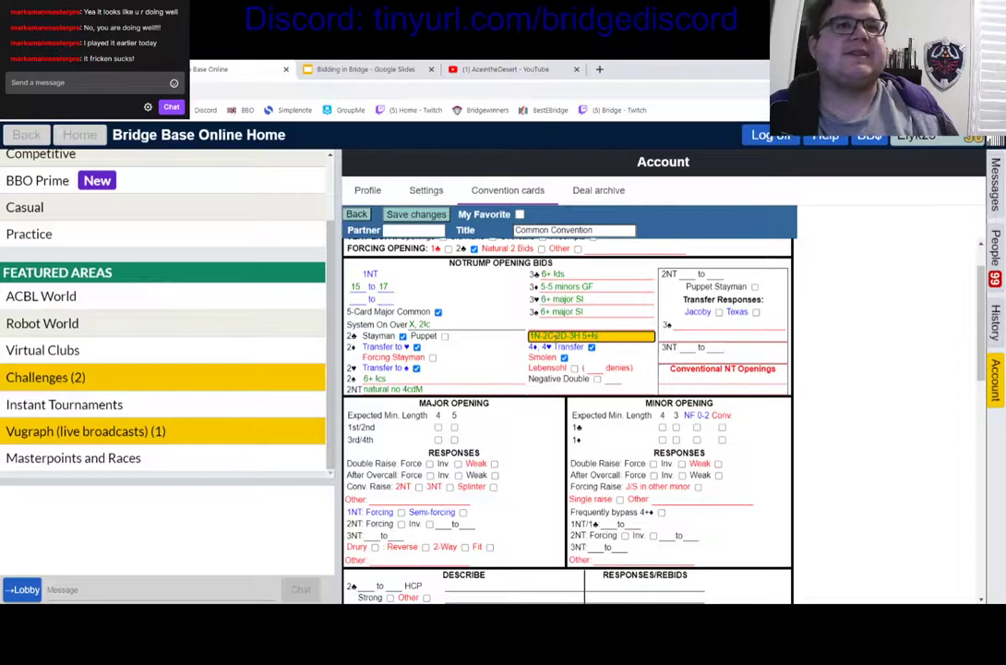
{"action": "key", "text": "BackSpace"}
{"action": "key", "text": "BackSpace"}
{"action": "key", "text": "BackSpace"}
{"action": "key", "text": "BackSpace"}
{"action": "key", "text": "BackSpace"}
{"action": "key", "text": "BackSpace"}
{"action": "key", "text": "BackSpace"}
{"action": "key", "text": "BackSpace"}
{"action": "key", "text": "BackSpace"}
{"action": "key", "text": "BackSpace"}
{"action": "key", "text": "BackSpace"}
{"action": "key", "text": "BackSpace"}
{"action": "key", "text": "BackSpace"}
{"action": "key", "text": "BackSpace"}
{"action": "key", "text": "BackSpace"}
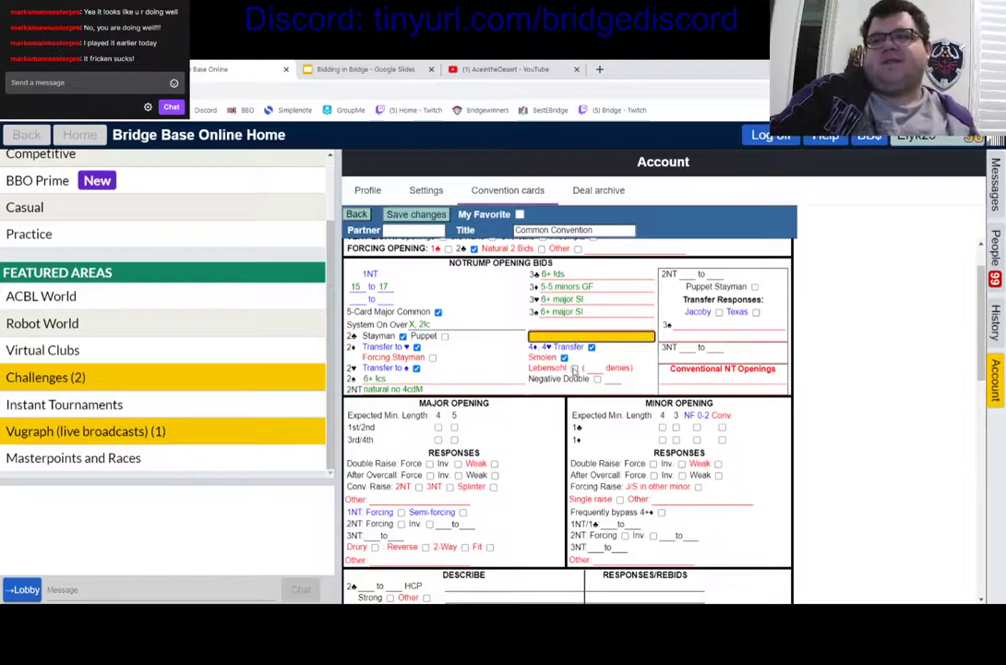
- Mark Lebensohl in the notrump opening section and specify that "fast" denies
{"action": "left_click", "coordinate": [575, 368]}
{"action": "left_click", "coordinate": [595, 368]}
{"action": "type", "text": "fast"}
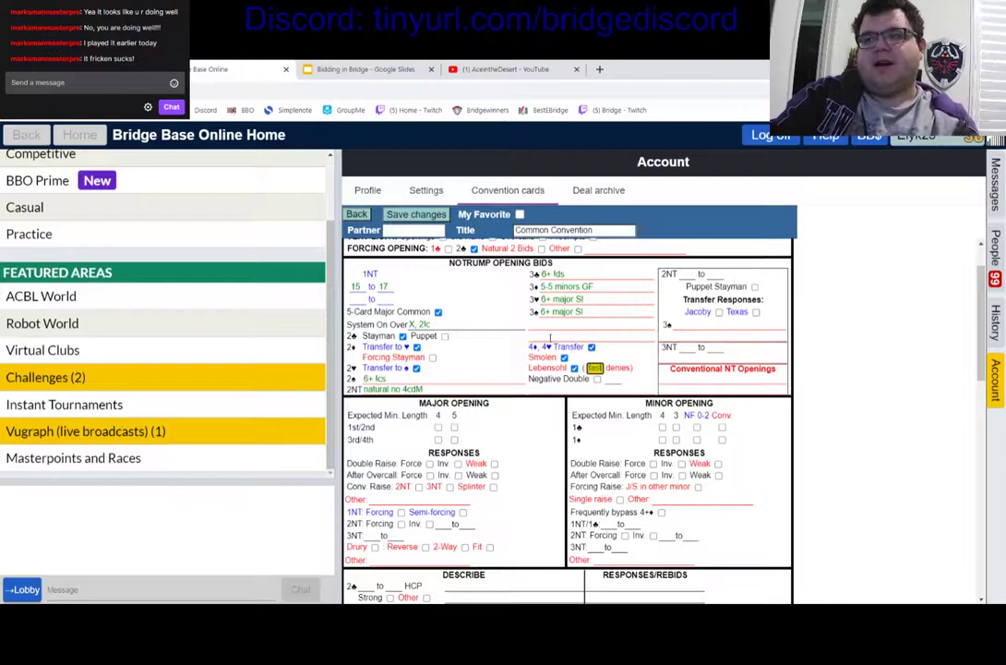
{"action": "left_click", "coordinate": [550, 337]}
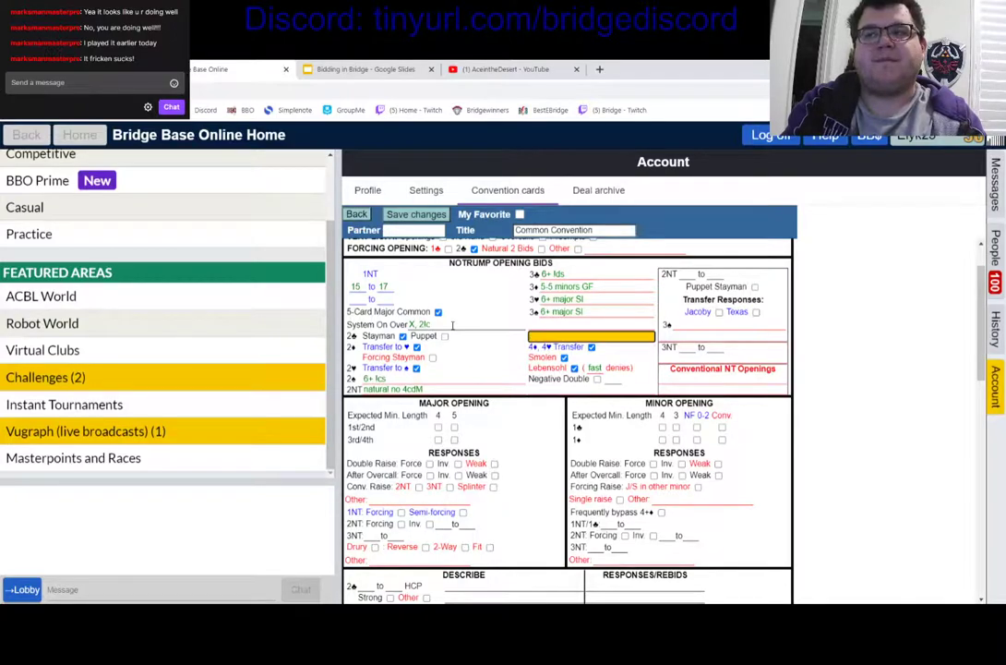
{"action": "type", "text": "3"}
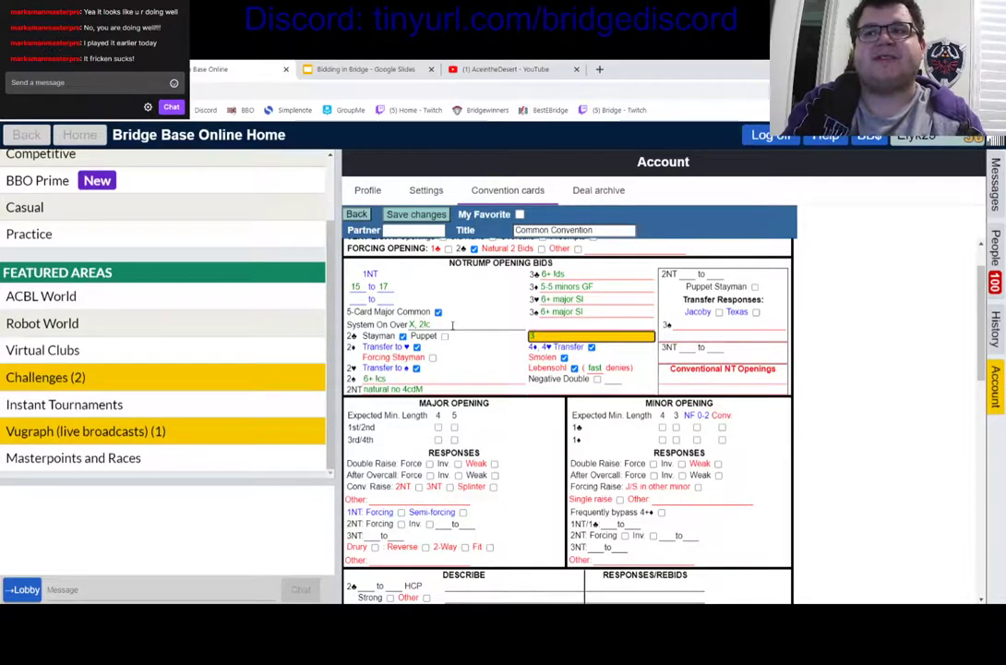
{"action": "key", "text": "BackSpace"}
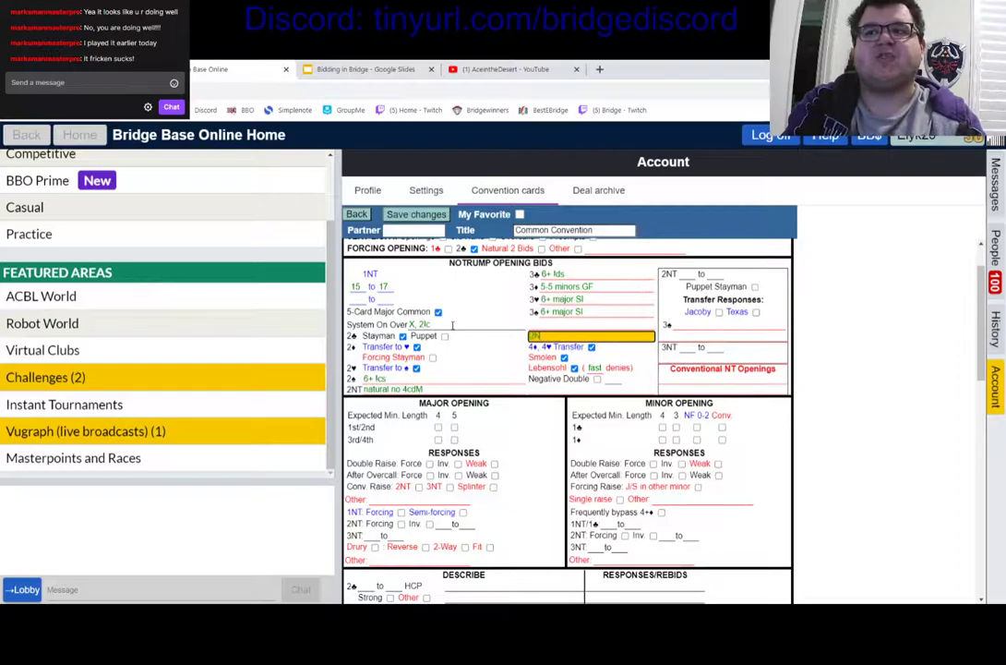
{"action": "key", "text": "BackSpace"}
{"action": "key", "text": "BackSpace"}
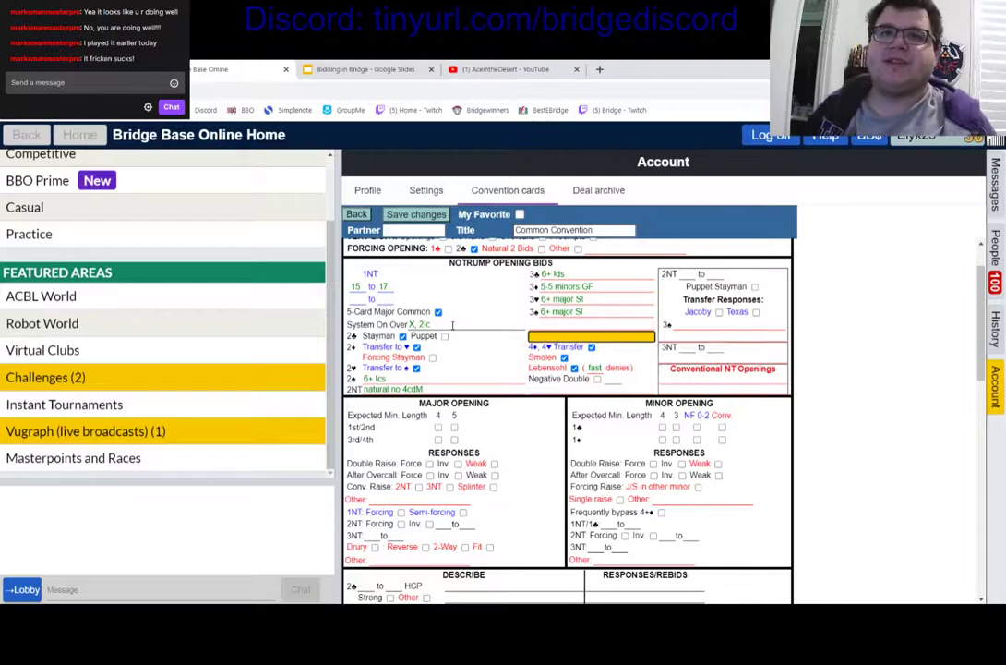
- Mark Negative Double as an agreement in the notrump opening section
{"action": "scroll", "coordinate": [591, 388], "scroll_direction": "up", "scroll_amount": 1}
{"action": "scroll", "coordinate": [595, 370], "scroll_direction": "down", "scroll_amount": 1}
{"action": "left_click", "coordinate": [597, 379]}
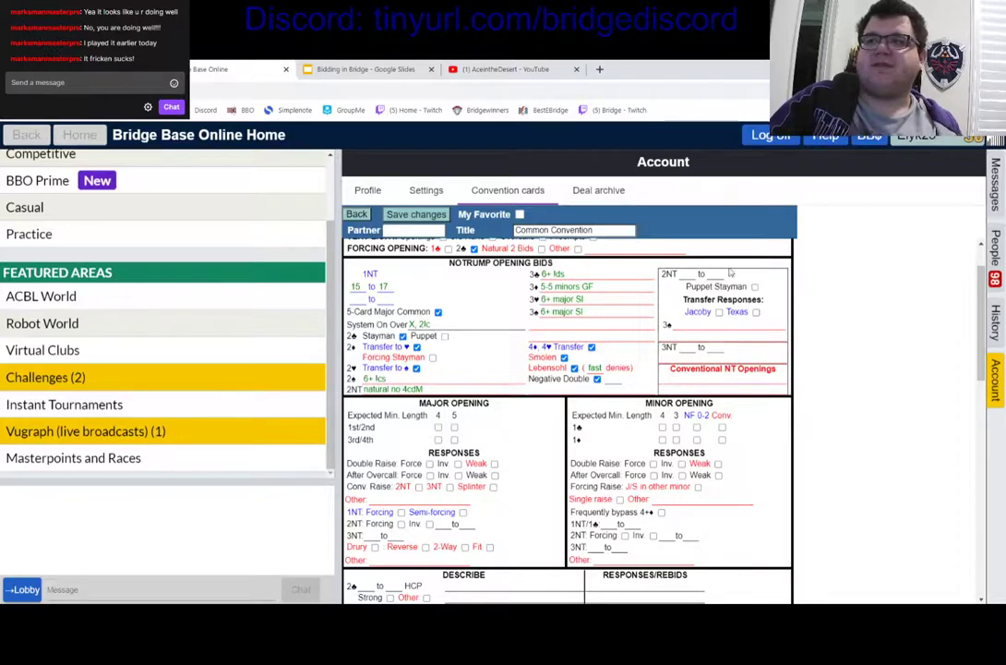
- Set the 2NT opening range to 20 to 21 and mark Jacoby and Texas as its transfer responses
{"action": "left_click", "coordinate": [687, 274]}
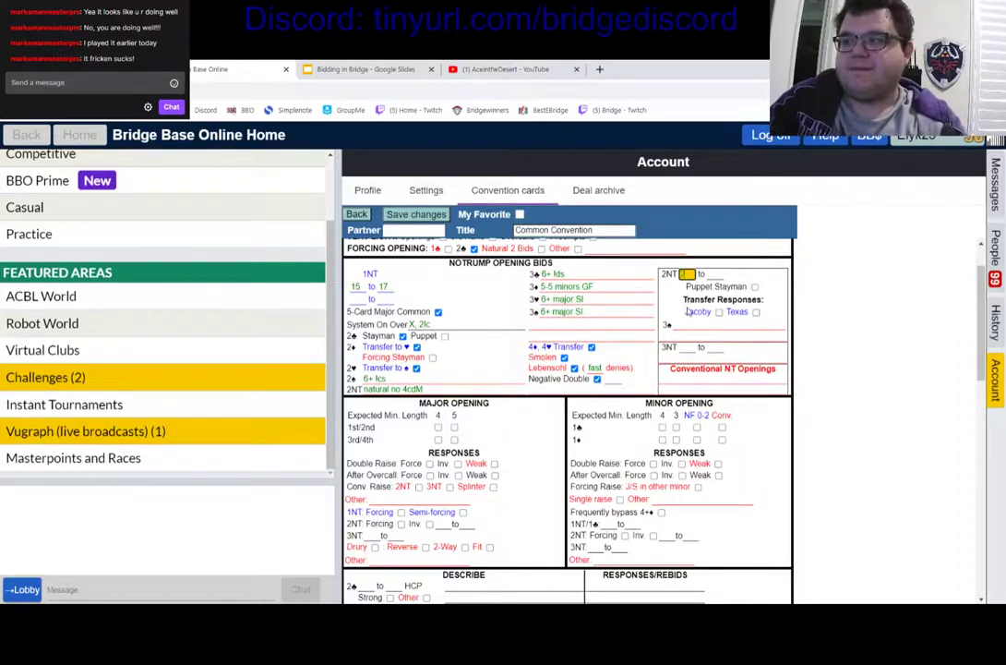
{"action": "key", "text": "Tab"}
{"action": "type", "text": "21"}
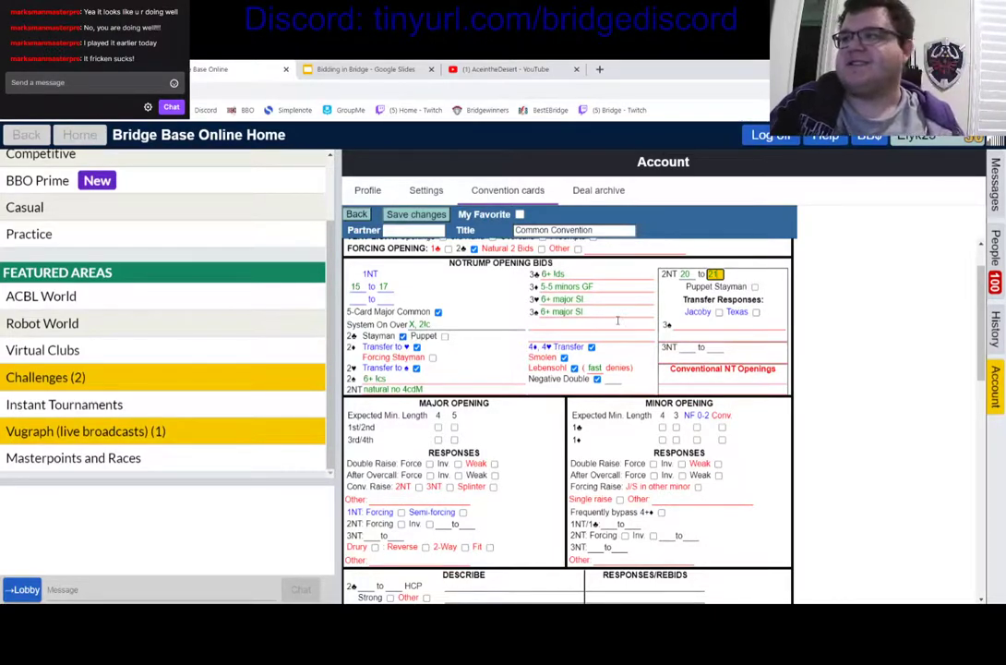
{"action": "left_click", "coordinate": [719, 312]}
{"action": "left_click", "coordinate": [755, 312]}
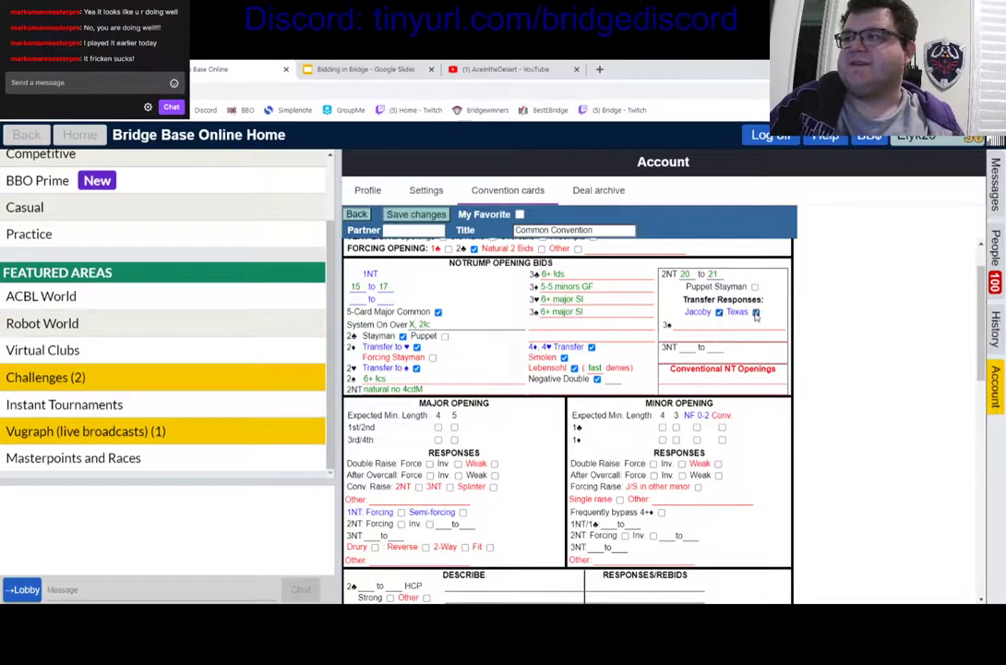
- Describe the 3♠ response to the 2NT opening as "relay to 3N"
{"action": "left_click", "coordinate": [729, 324]}
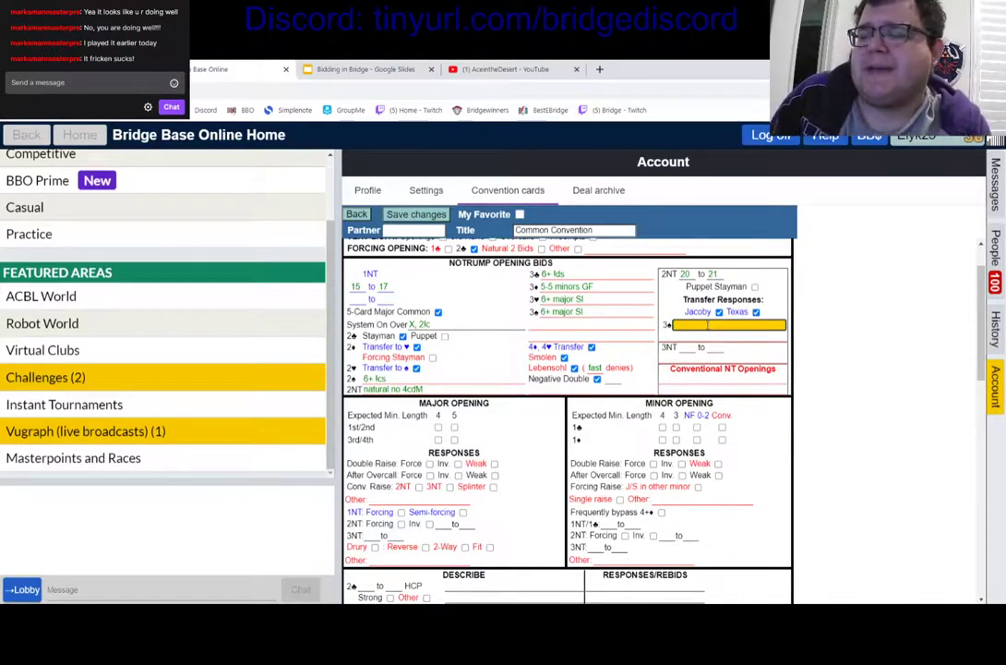
{"action": "type", "text": "relay"}
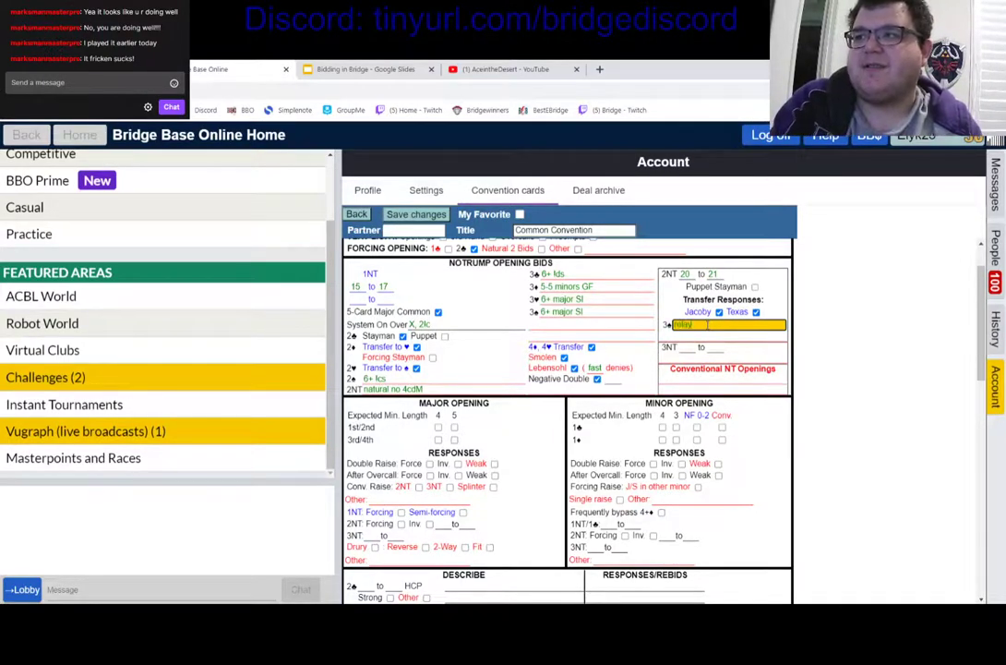
{"action": "type", "text": " to 2N"}
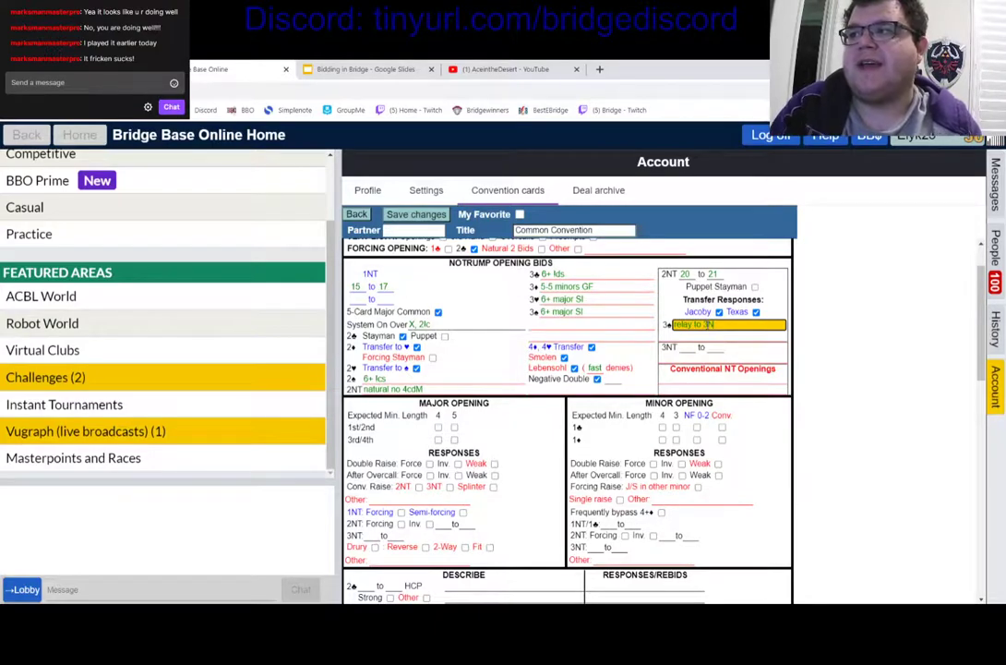
{"action": "left_click", "coordinate": [683, 335]}
{"action": "type", "text": "cue shortness"}
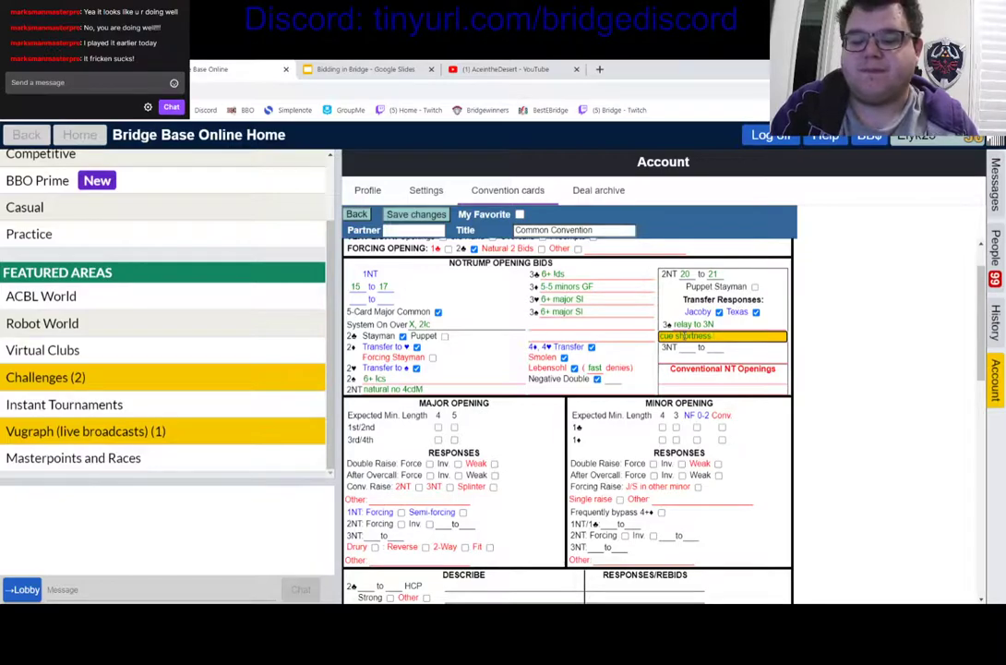
{"action": "key", "text": "BackSpace"}
{"action": "key", "text": "BackSpace"}
{"action": "key", "text": "BackSpace"}
{"action": "key", "text": "BackSpace"}
{"action": "key", "text": "BackSpace"}
{"action": "key", "text": "BackSpace"}
{"action": "key", "text": "BackSpace"}
{"action": "key", "text": "BackSpace"}
{"action": "key", "text": "BackSpace"}
{"action": "key", "text": "BackSpace"}
{"action": "key", "text": "BackSpace"}
{"action": "key", "text": "BackSpace"}
{"action": "key", "text": "BackSpace"}
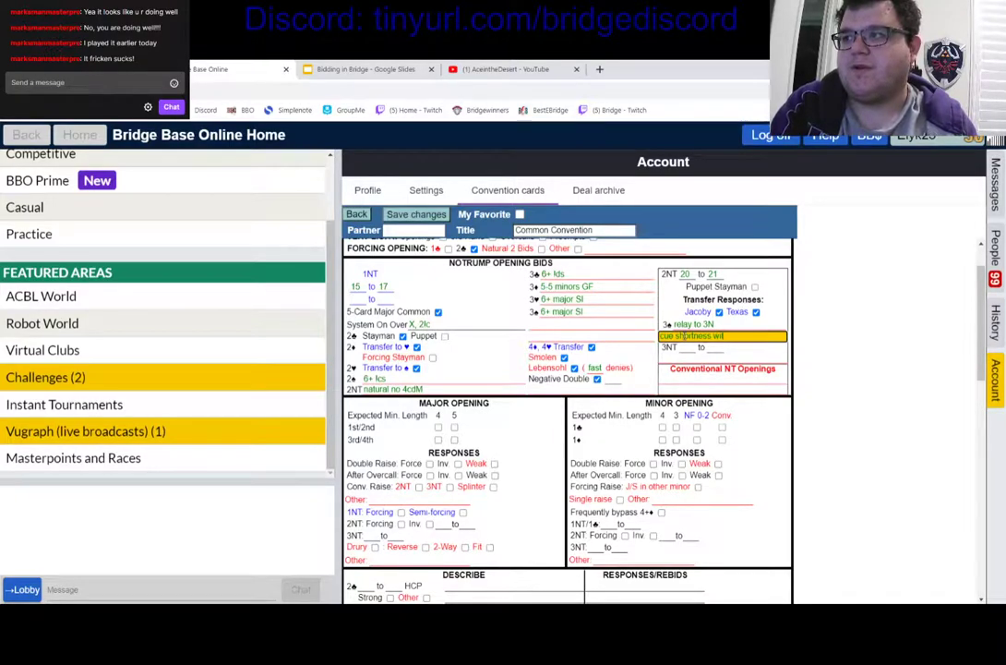
- Enter "4m natural, 4M is 5-5" on the line below the 3♠ response to 2NT
{"action": "type", "text": "4m major"}
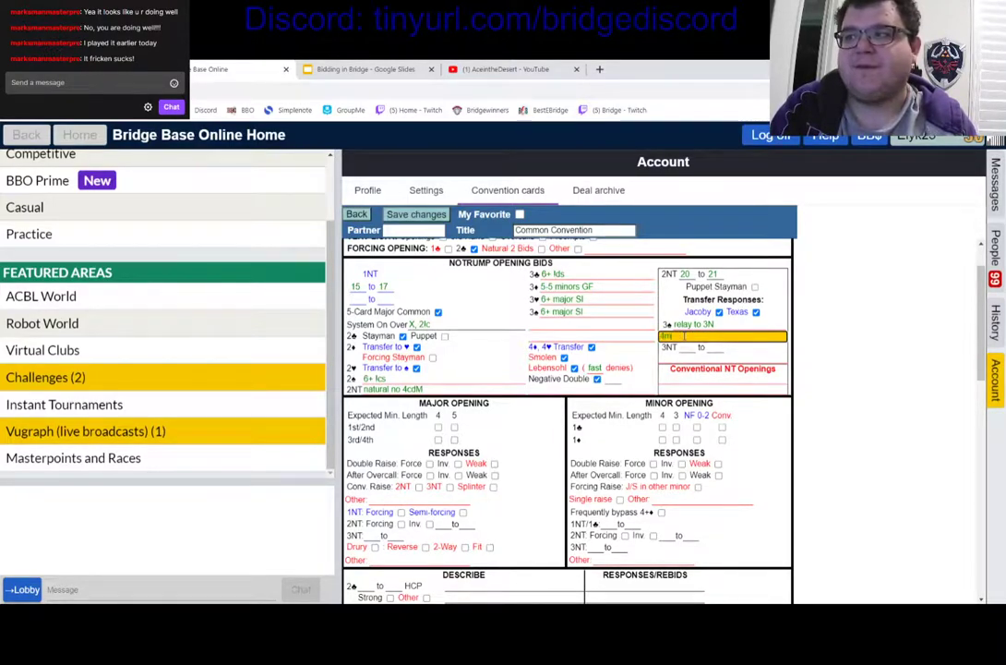
{"action": "key", "text": "BackSpace"}
{"action": "key", "text": "BackSpace"}
{"action": "key", "text": "BackSpace"}
{"action": "key", "text": "BackSpace"}
{"action": "key", "text": "BackSpace"}
{"action": "type", "text": "natural, 4M"}
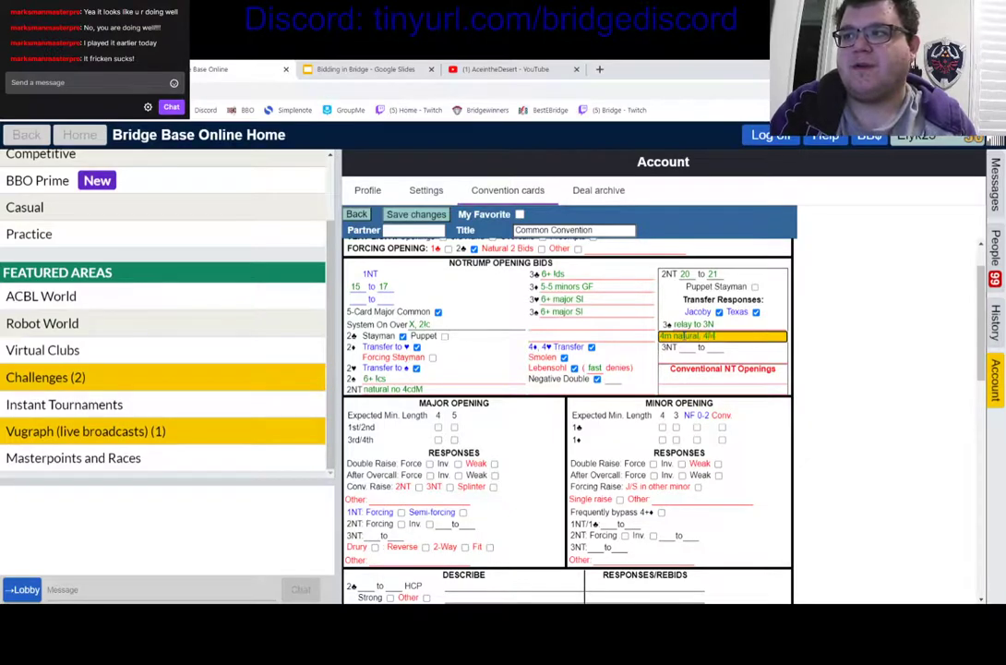
{"action": "type", "text": " sis 5-5"}
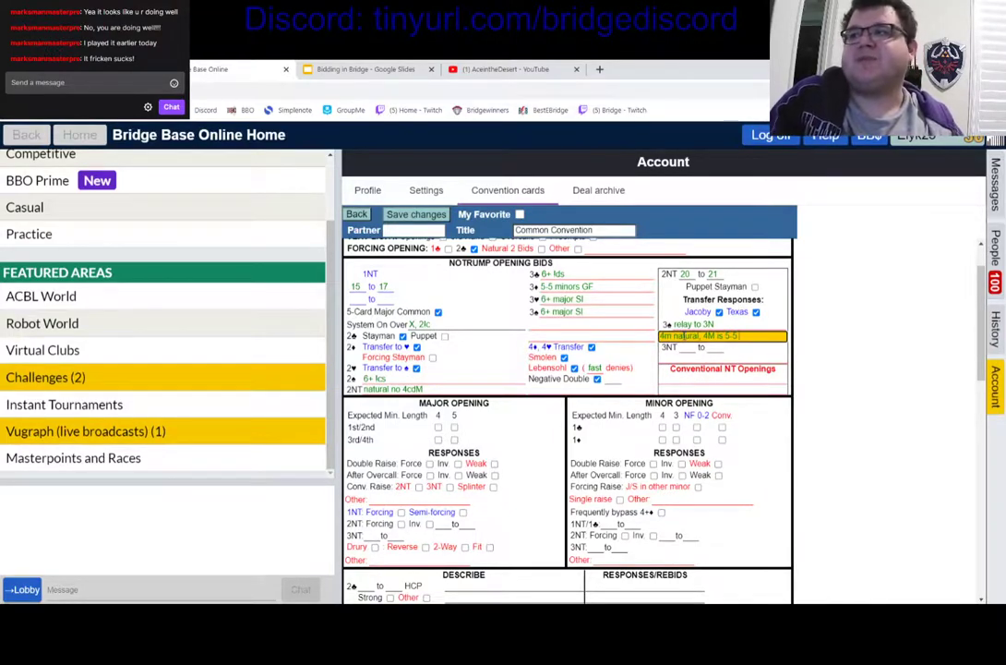
{"action": "left_click", "coordinate": [566, 282]}
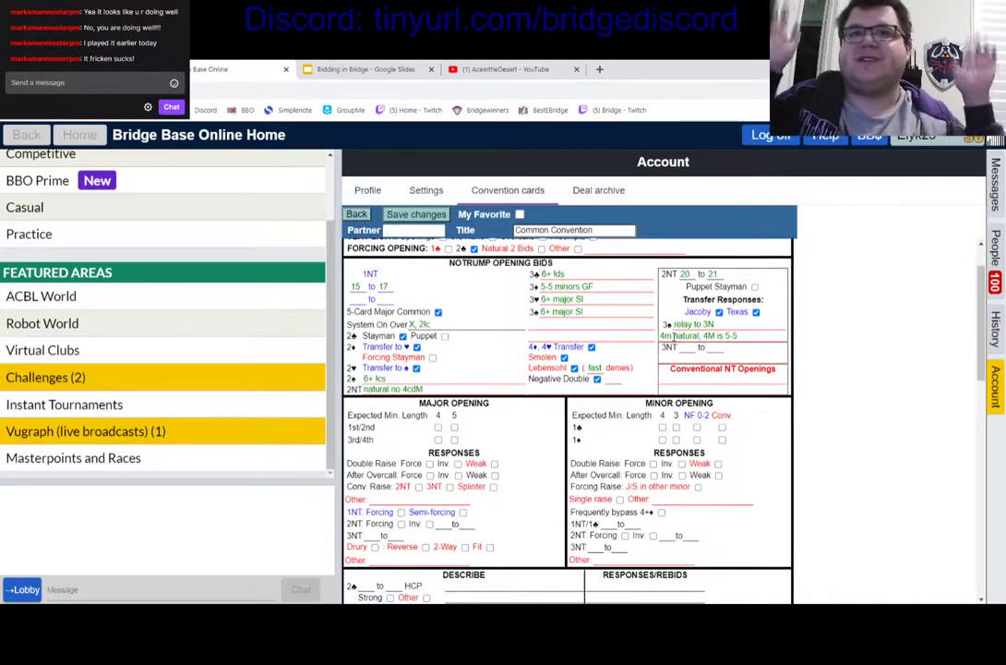
- Set the expected minimum length of major openings to 5 for both 1st/2nd and 3rd/4th seat
{"action": "scroll", "coordinate": [573, 317], "scroll_direction": "down", "scroll_amount": 1}
{"action": "scroll", "coordinate": [539, 398], "scroll_direction": "down", "scroll_amount": 2}
{"action": "scroll", "coordinate": [540, 399], "scroll_direction": "up", "scroll_amount": 2}
{"action": "left_click", "coordinate": [454, 369]}
{"action": "left_click", "coordinate": [454, 381]}
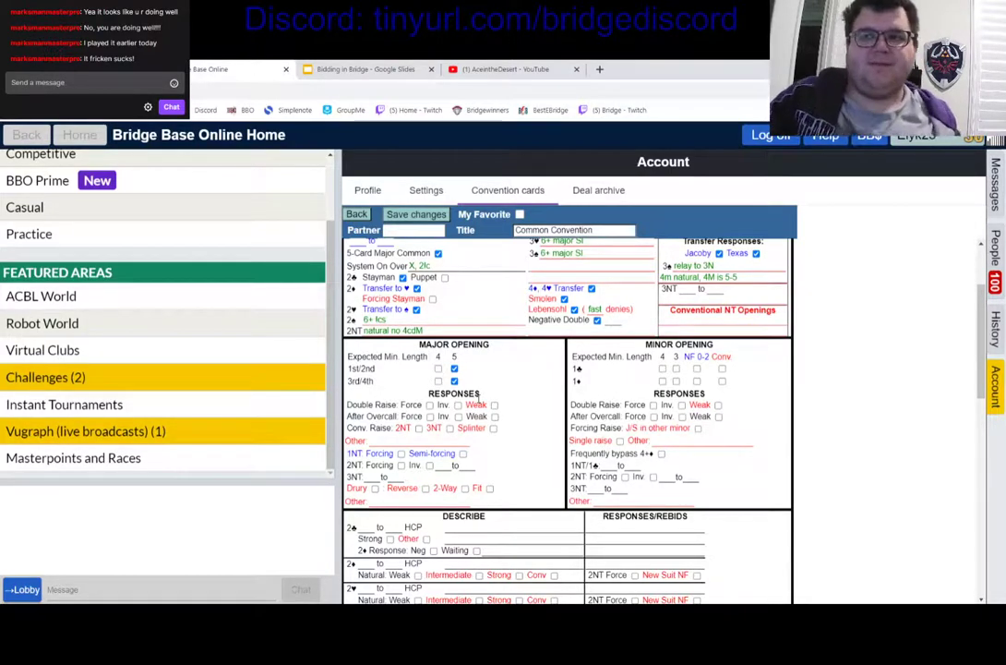
- Mark double raises of a major opening as invitational, and as weak after an overcall
{"action": "scroll", "coordinate": [447, 383], "scroll_direction": "down", "scroll_amount": 1}
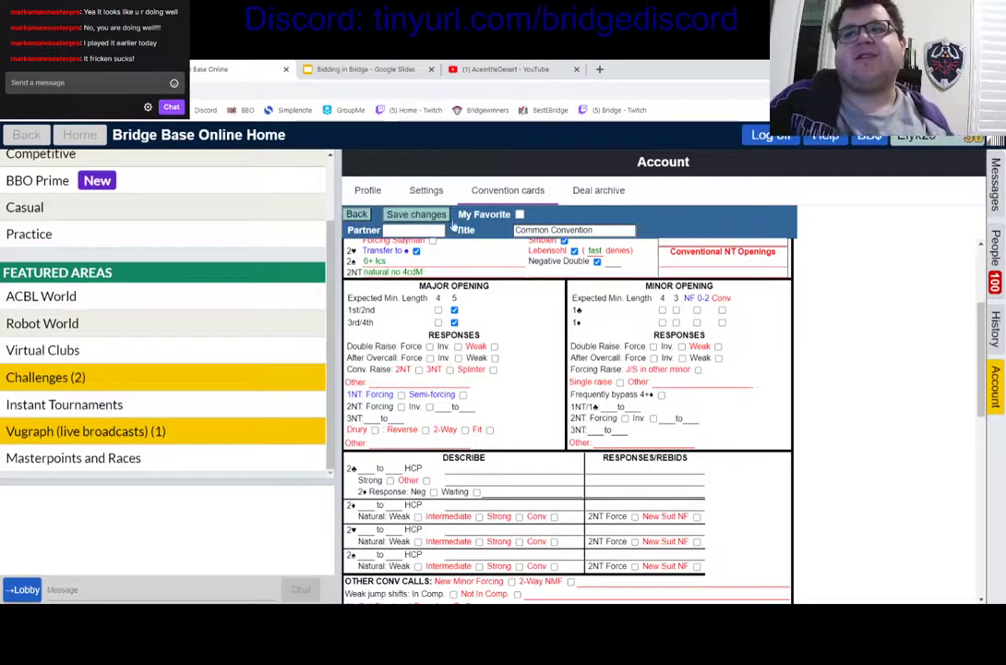
{"action": "left_click", "coordinate": [458, 347]}
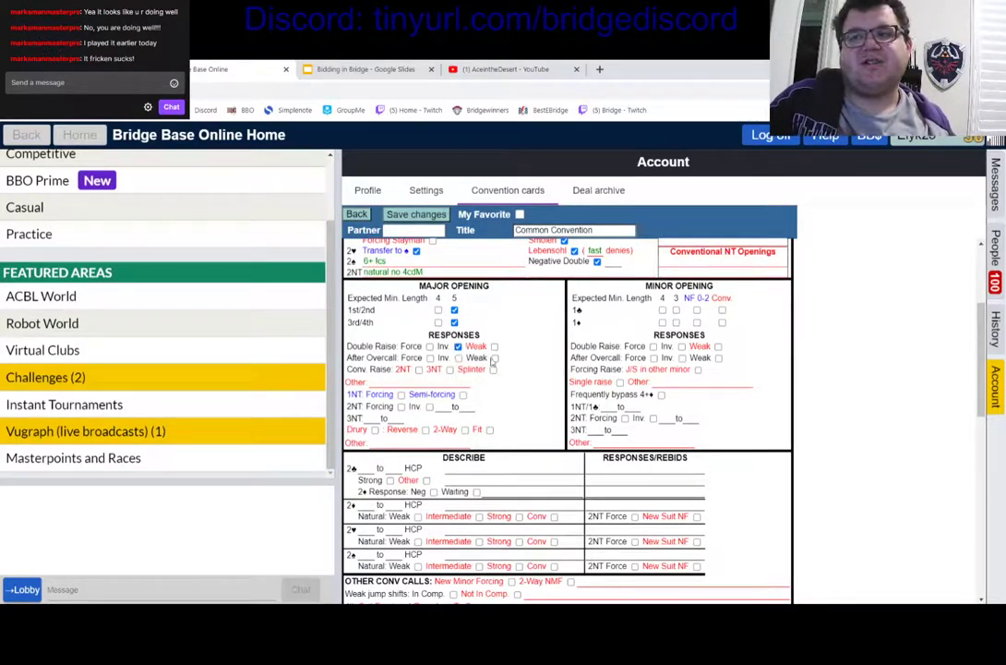
{"action": "left_click", "coordinate": [495, 359]}
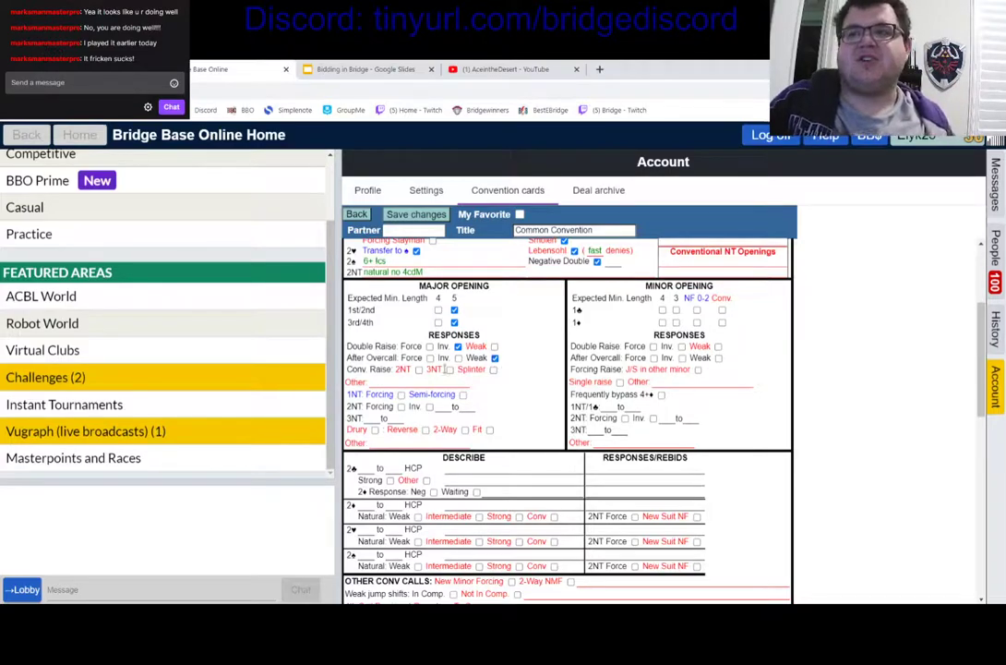
- Enter "3!c bergen yada yada" as the other conventional raise of a major opening
{"action": "left_click", "coordinate": [420, 381]}
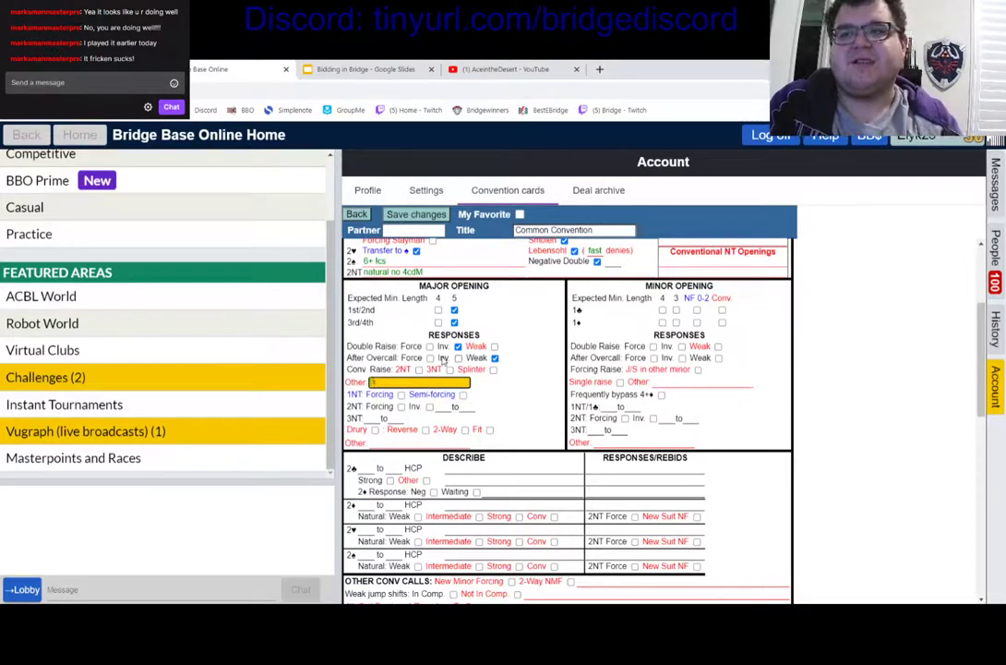
{"action": "type", "text": "3c bergen"}
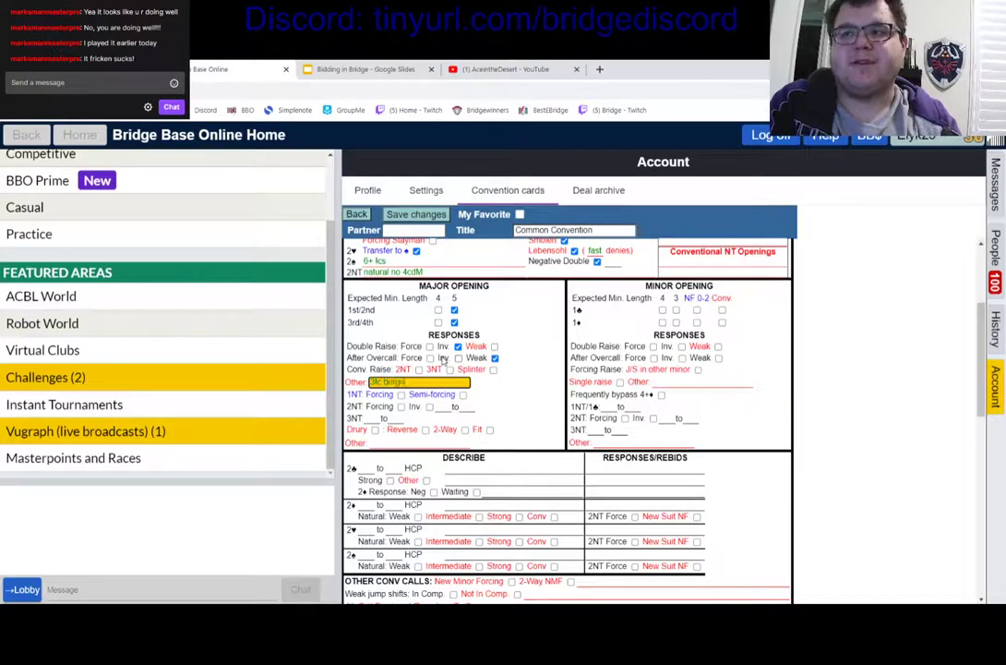
{"action": "type", "text": " yada yada"}
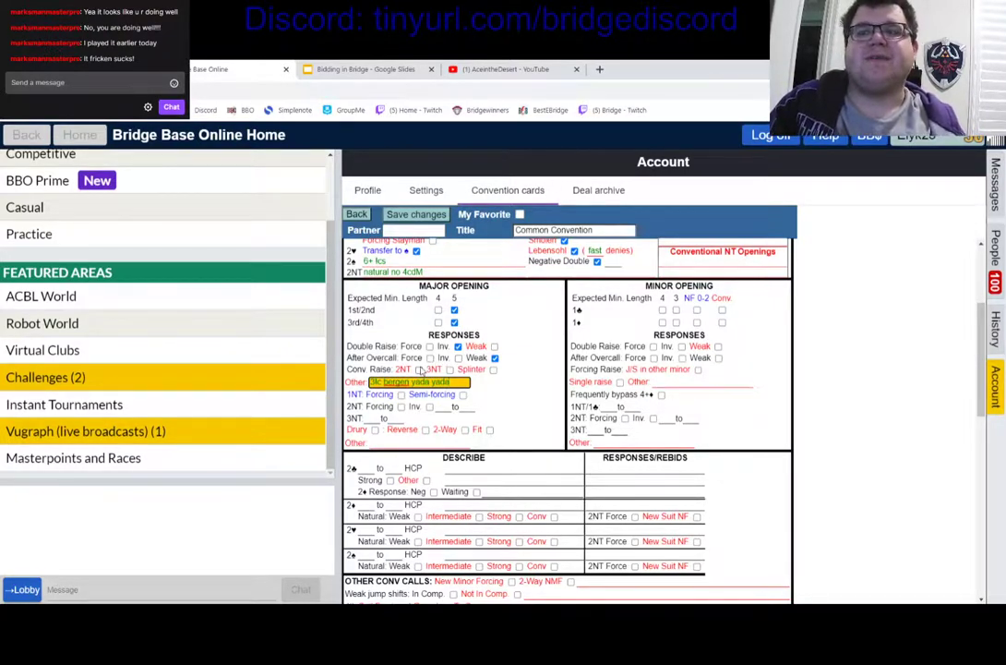
- Mark 2NT and Splinter as conventional raises of a major opening
{"action": "left_click", "coordinate": [418, 370]}
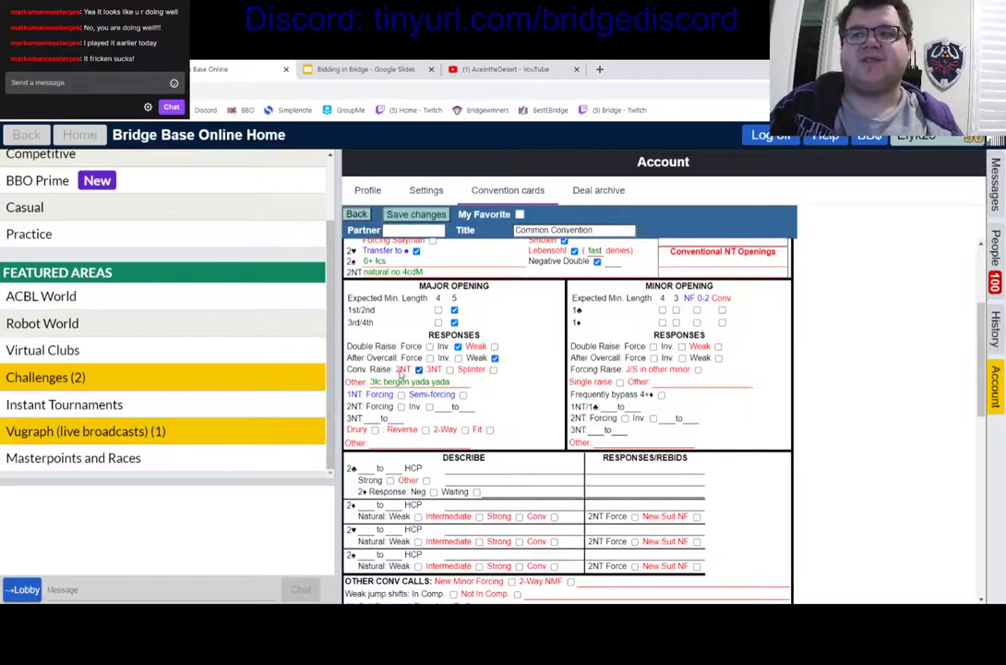
{"action": "left_click", "coordinate": [493, 370]}
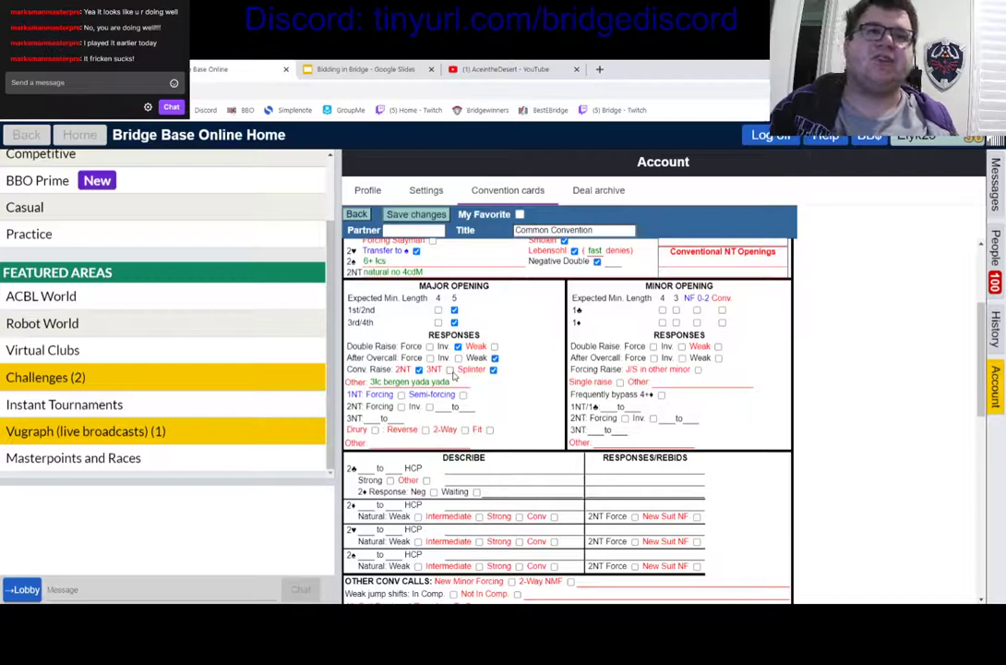
- Try marking 3NT as a conventional major raise, and clear the Bergen note for other raises
{"action": "left_click", "coordinate": [450, 370]}
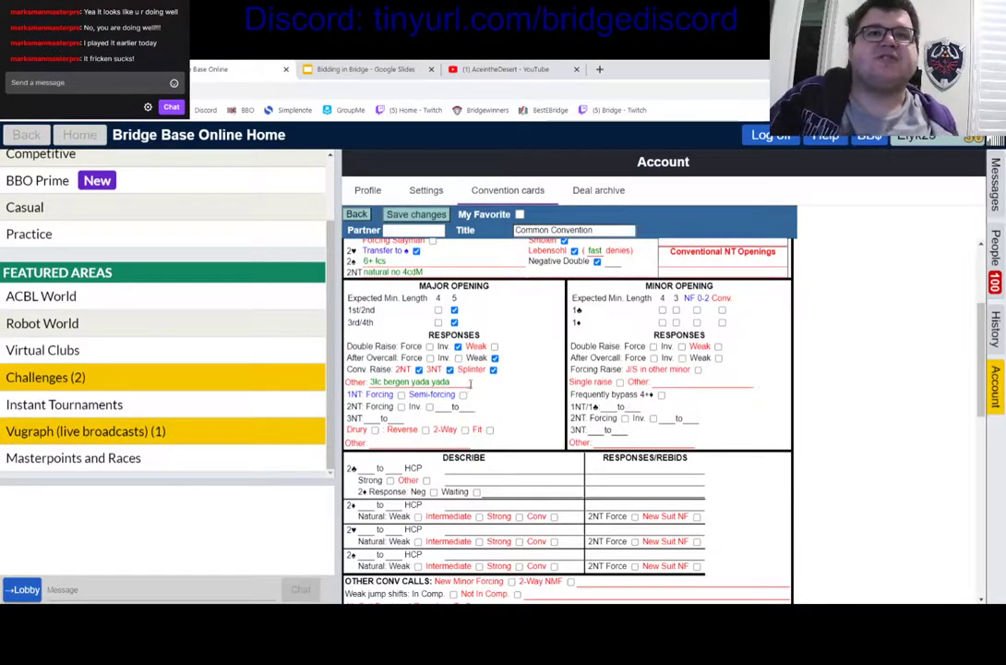
{"action": "left_click", "coordinate": [449, 369]}
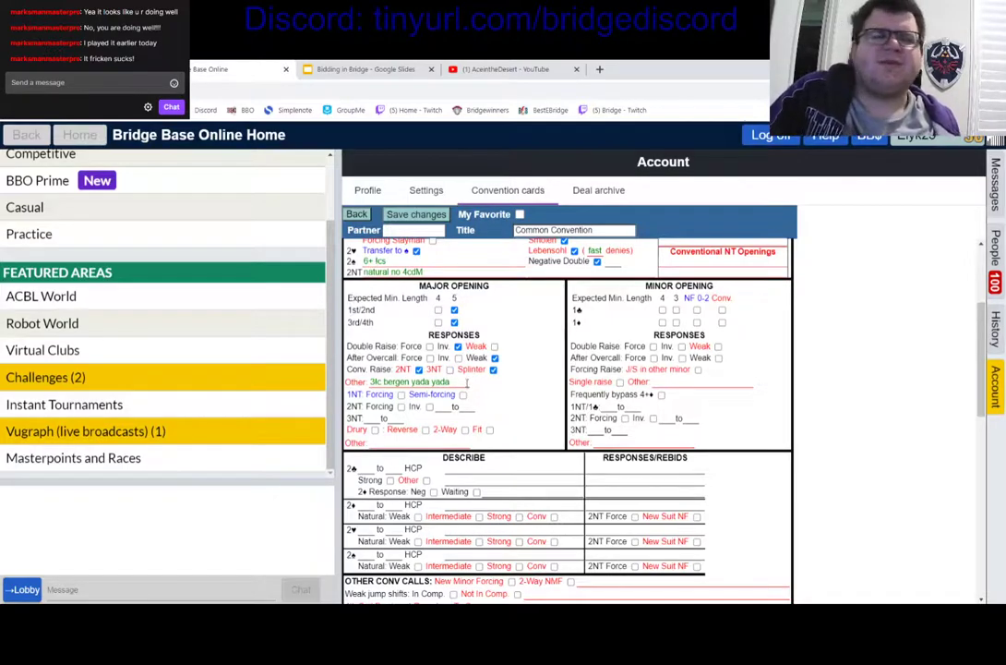
{"action": "left_click_drag", "start_coordinate": [453, 383], "coordinate": [305, 383]}
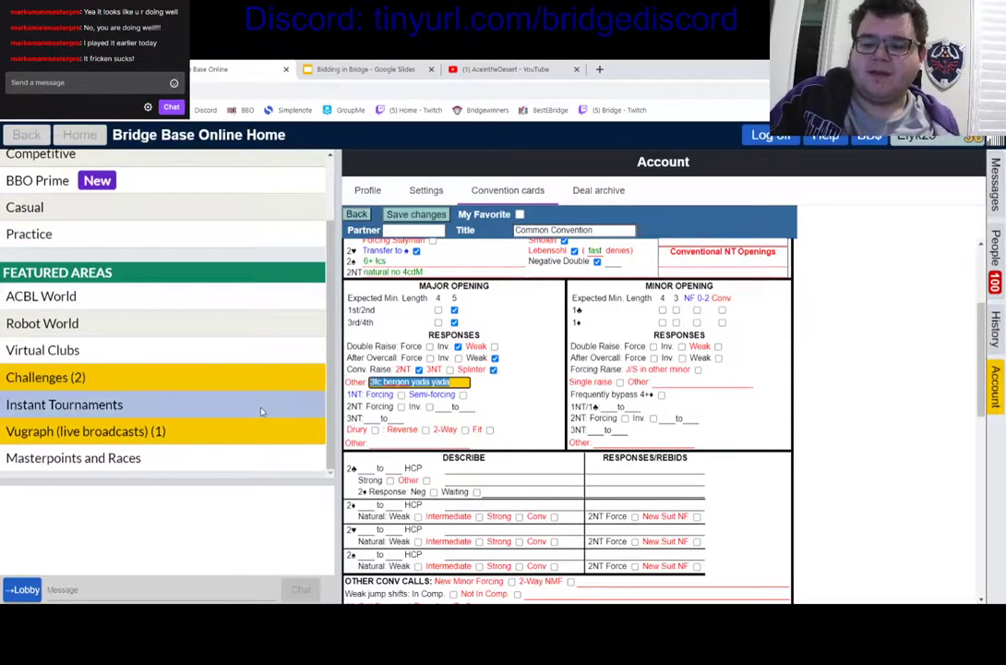
{"action": "key", "text": "BackSpace"}
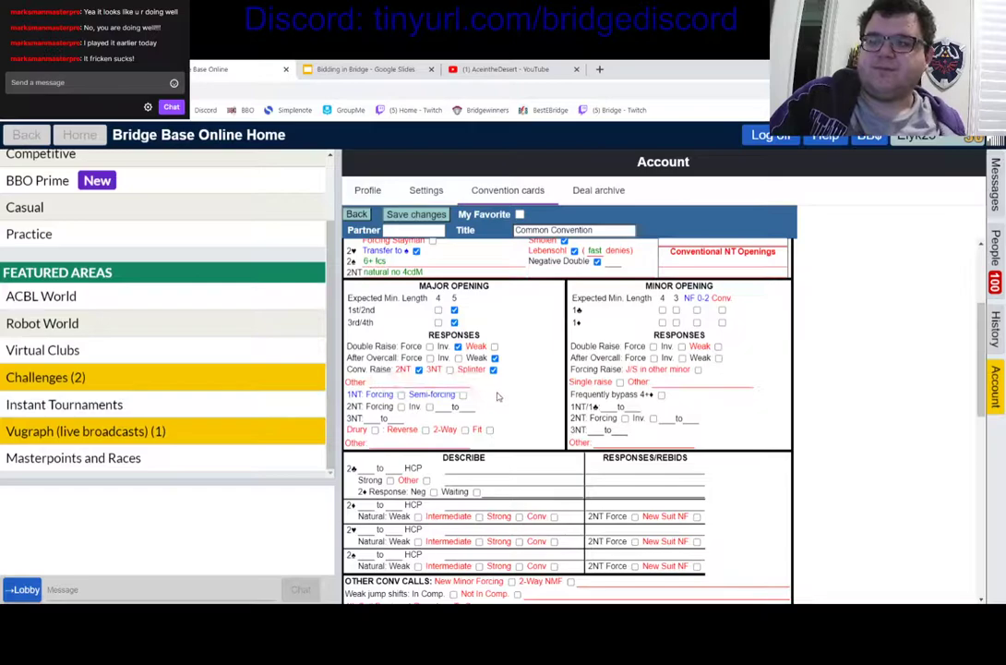
- Mark the 1NT response to a major opening as Semi-forcing instead of Forcing
{"action": "left_click", "coordinate": [401, 394]}
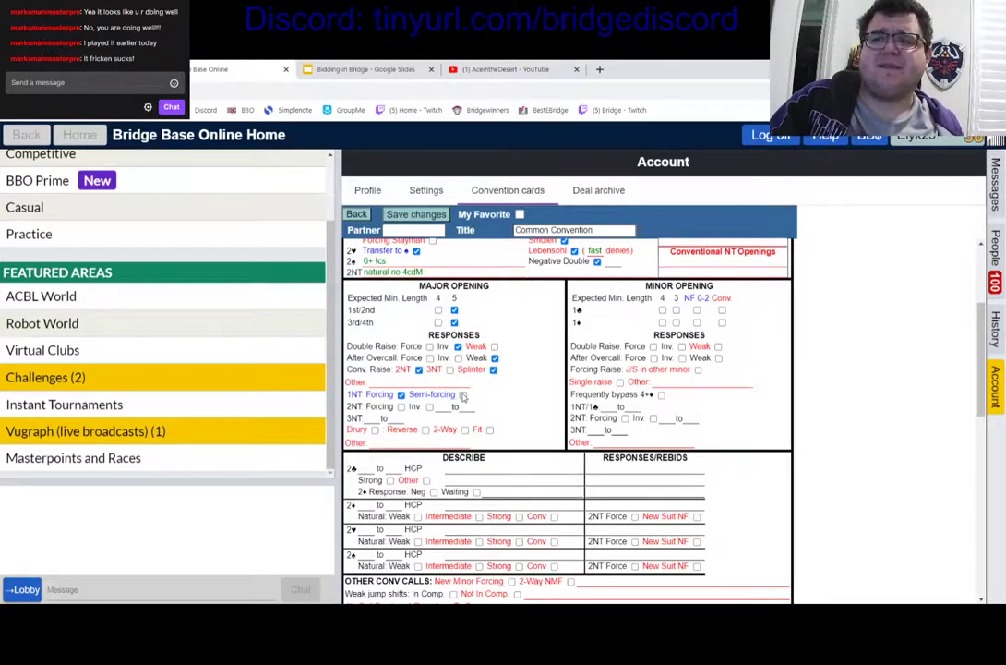
{"action": "left_click", "coordinate": [417, 395]}
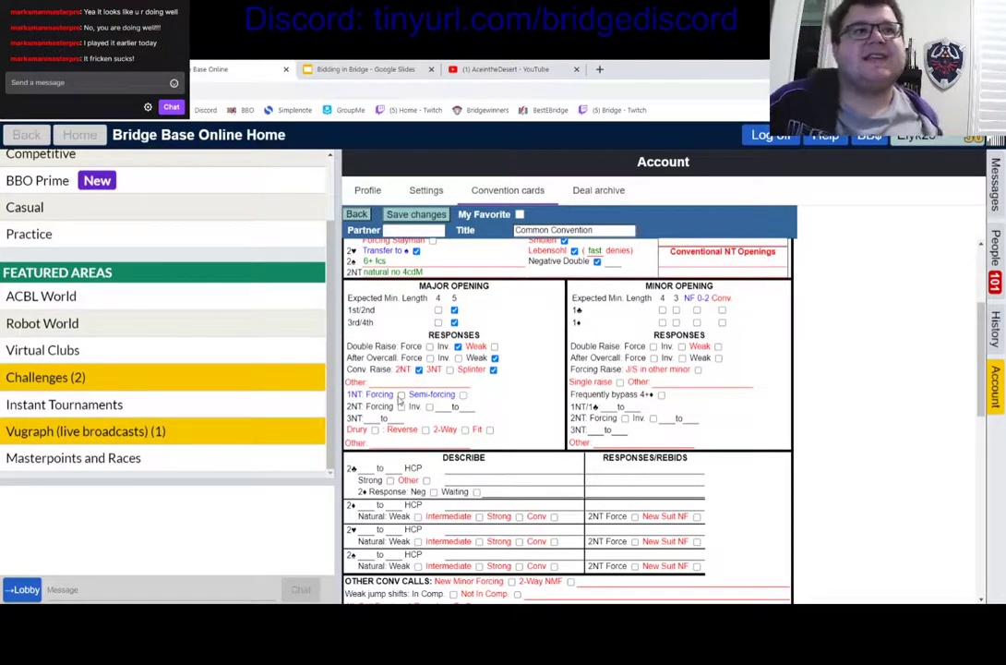
{"action": "left_click", "coordinate": [463, 394]}
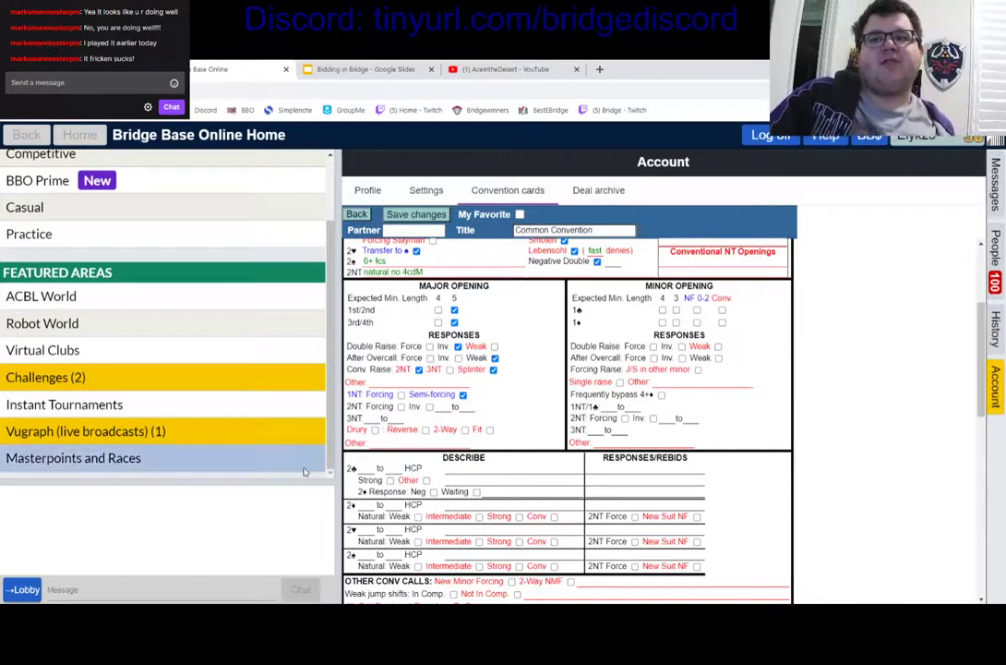
- Mark Drury and its Reverse variant as responses to a major opening
{"action": "left_click", "coordinate": [374, 430]}
{"action": "left_click", "coordinate": [425, 430]}
{"action": "left_click", "coordinate": [411, 442]}
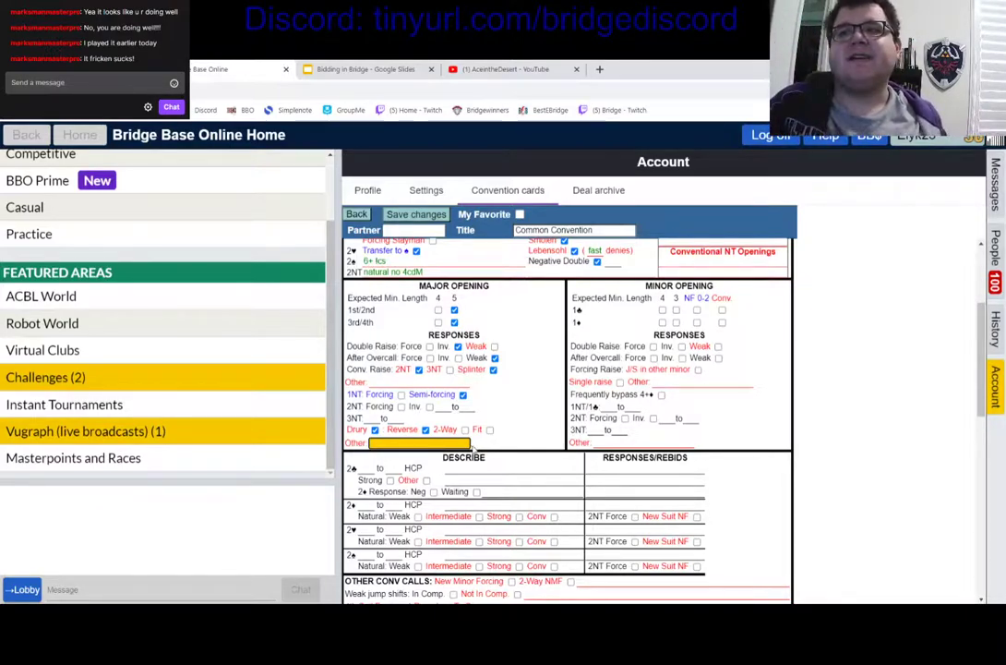
{"action": "left_click", "coordinate": [465, 431]}
{"action": "left_click", "coordinate": [466, 431]}
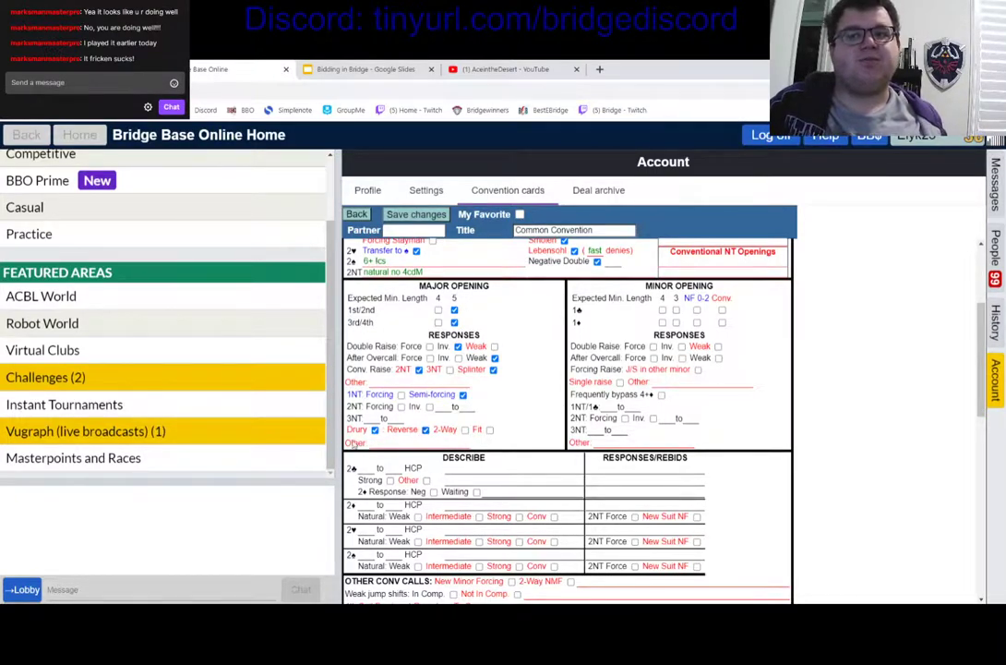
{"action": "left_click", "coordinate": [426, 431]}
{"action": "left_click", "coordinate": [425, 430]}
- Set the 3NT response to a major opening to the range 13 to 15
{"action": "left_click", "coordinate": [372, 418]}
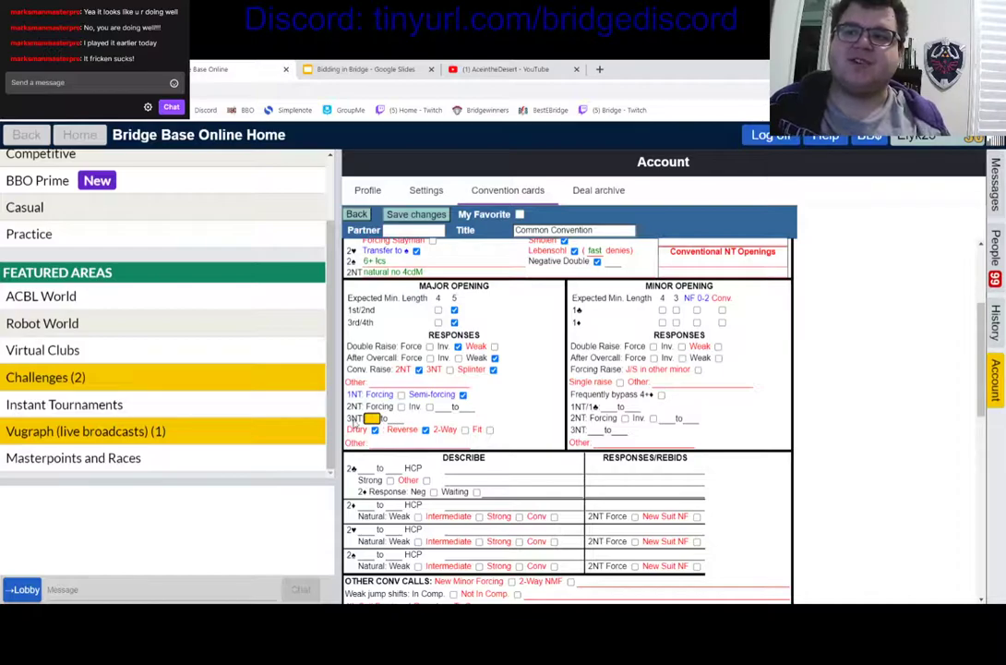
{"action": "type", "text": "13"}
{"action": "left_click", "coordinate": [395, 418]}
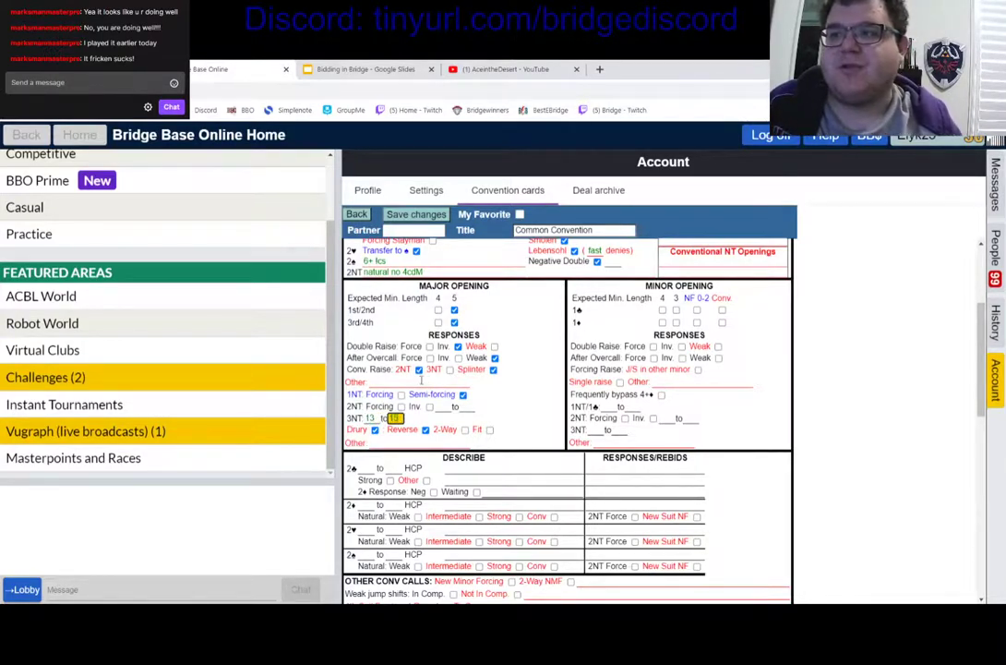
{"action": "type", "text": "15"}
{"action": "key", "text": "Tab"}
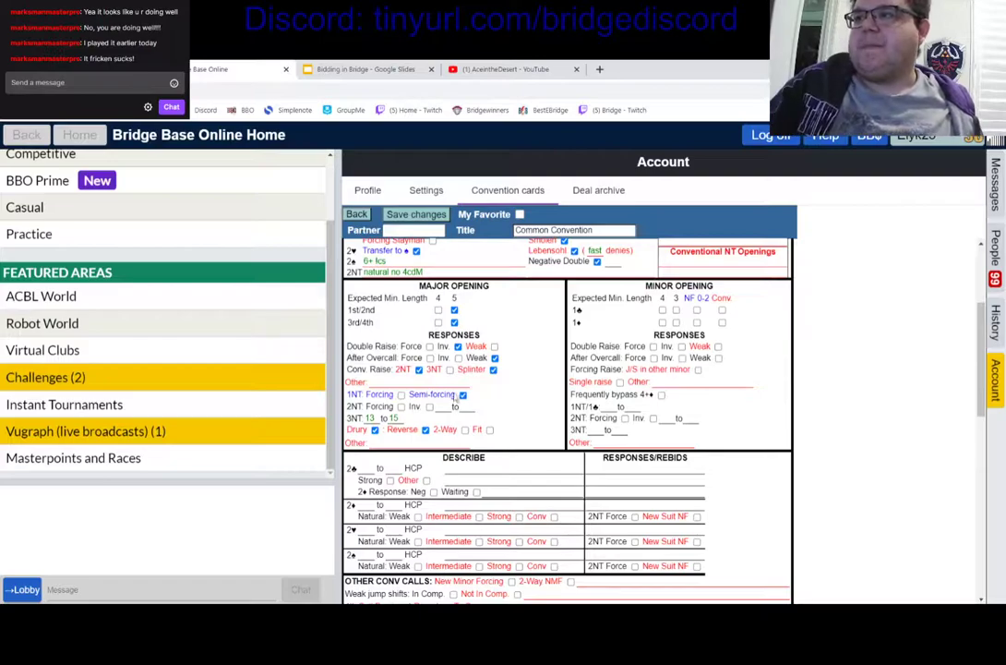
- Set the expected minimum length of both the 1♣ and 1♦ openings to 3
{"action": "left_click", "coordinate": [676, 310]}
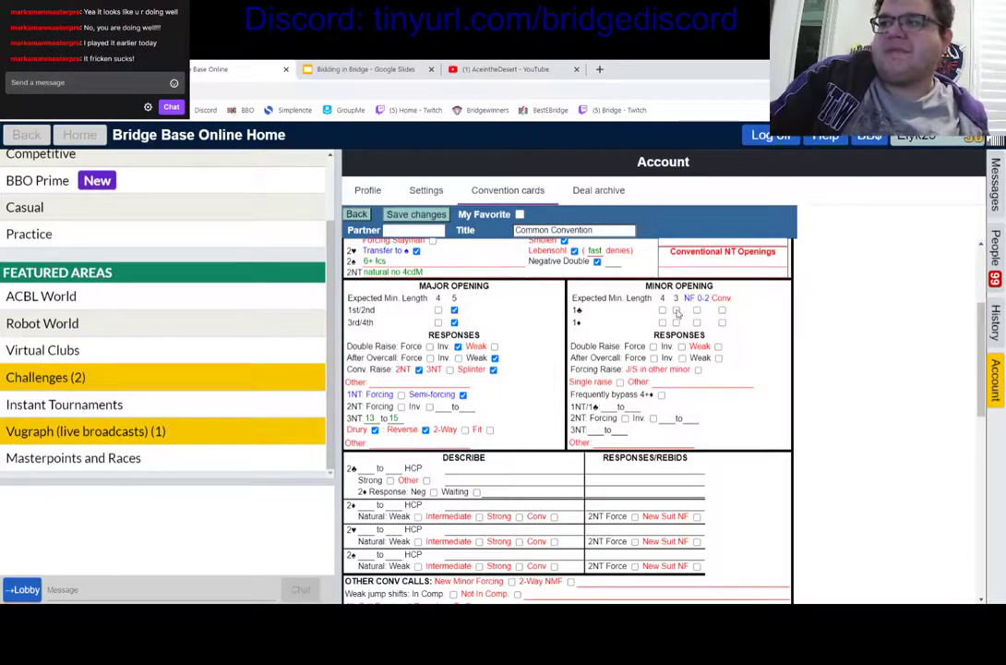
{"action": "left_click", "coordinate": [675, 322]}
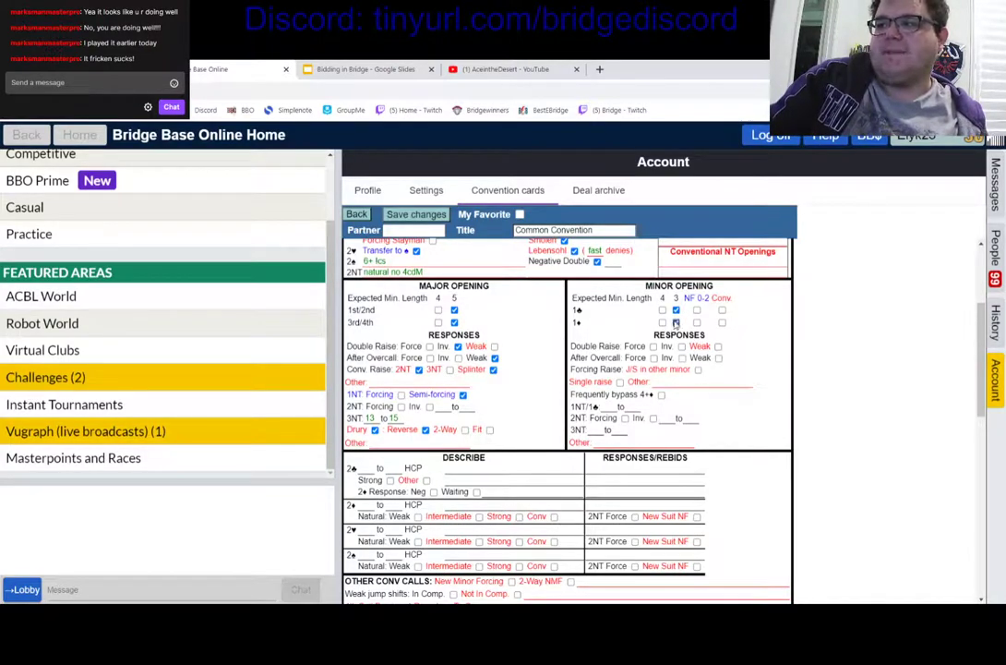
- Enter "44(32)" as the other forcing raise in the minor opening responses
{"action": "left_click", "coordinate": [663, 382]}
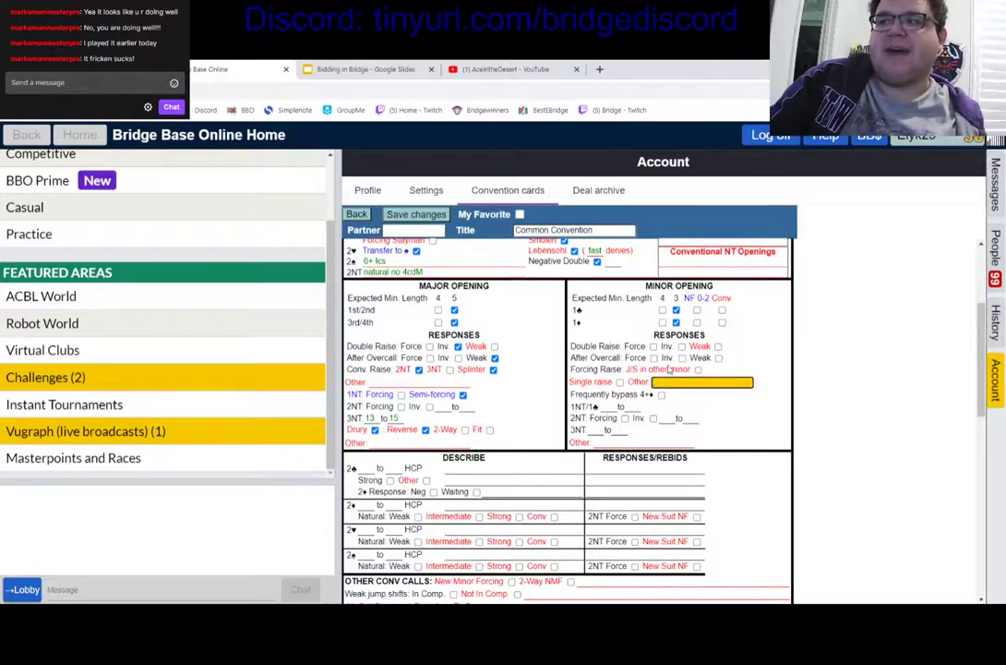
{"action": "type", "text": "44"}
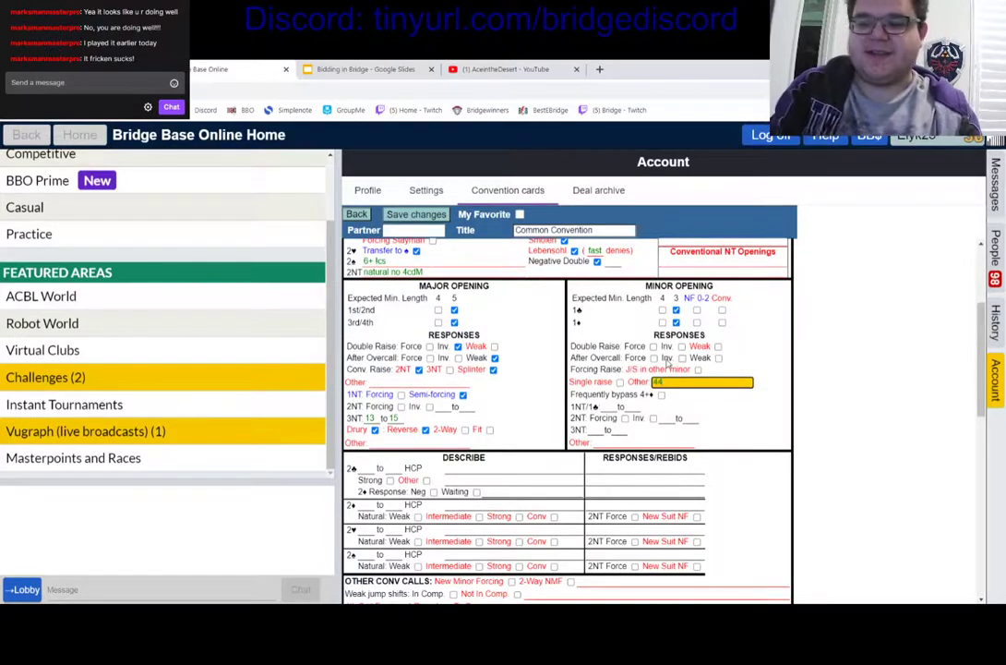
{"action": "type", "text": "(32)"}
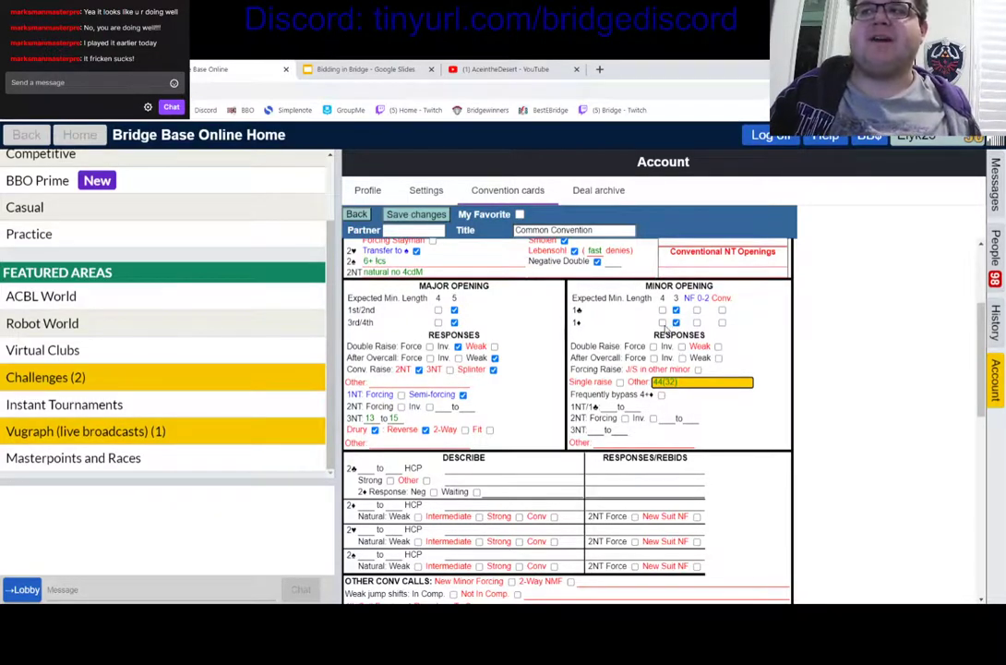
- Also mark 4 as an expected minimum length for the 1♦ opening and clear the Other raise entry in the minor responses
{"action": "left_click", "coordinate": [662, 323]}
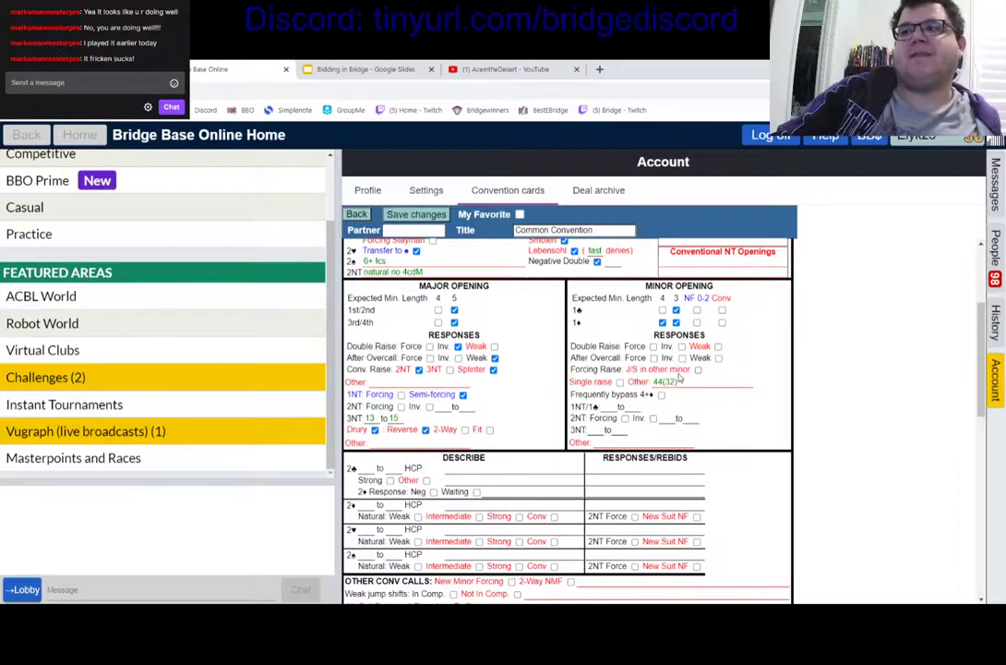
{"action": "left_click", "coordinate": [662, 322]}
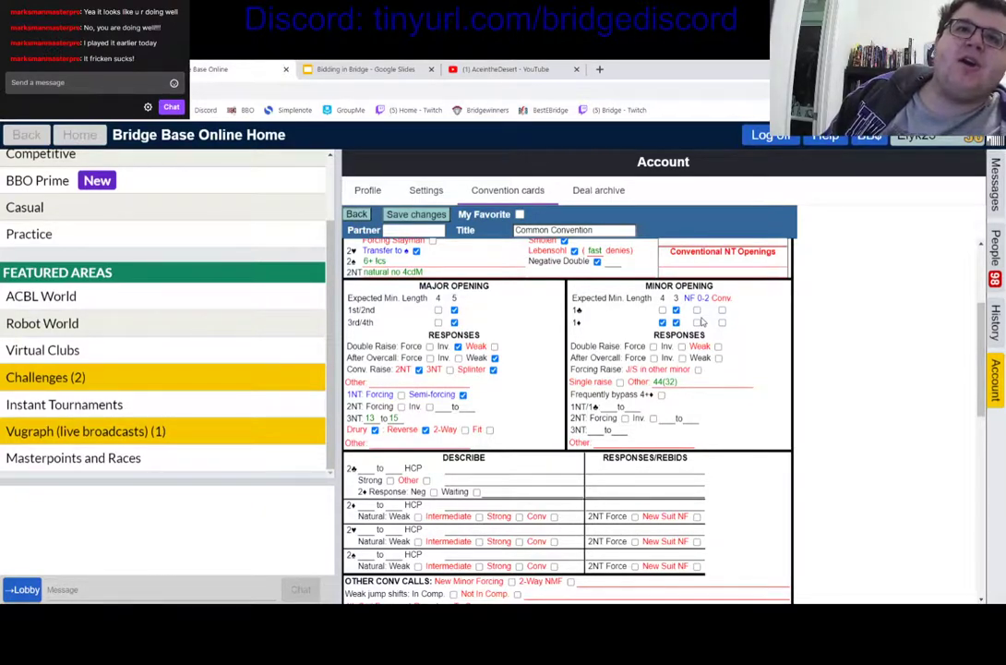
{"action": "left_click", "coordinate": [681, 382]}
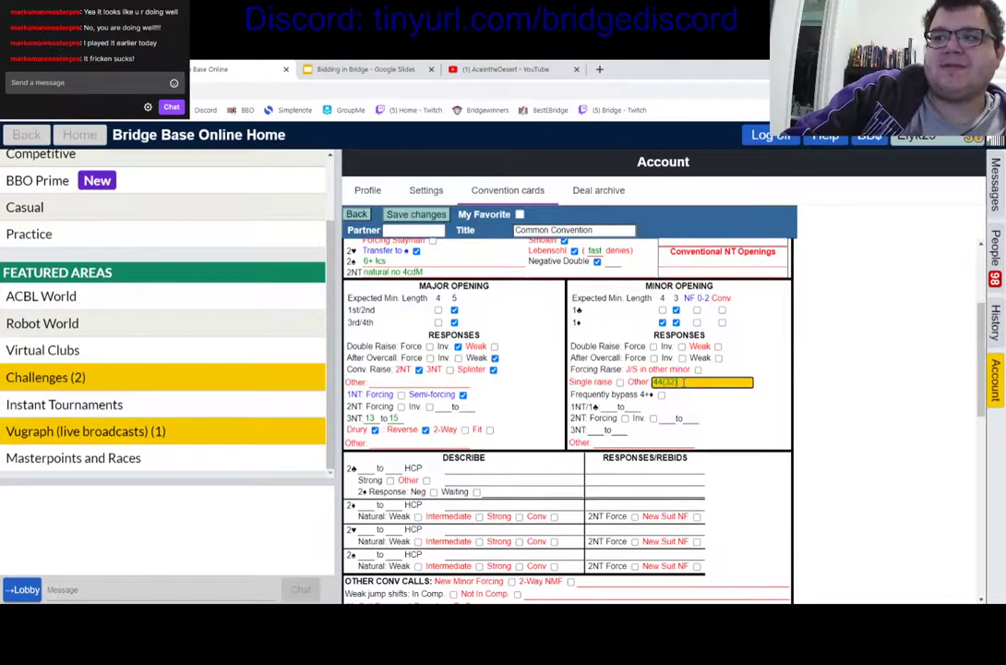
{"action": "left_click_drag", "start_coordinate": [683, 382], "coordinate": [637, 394]}
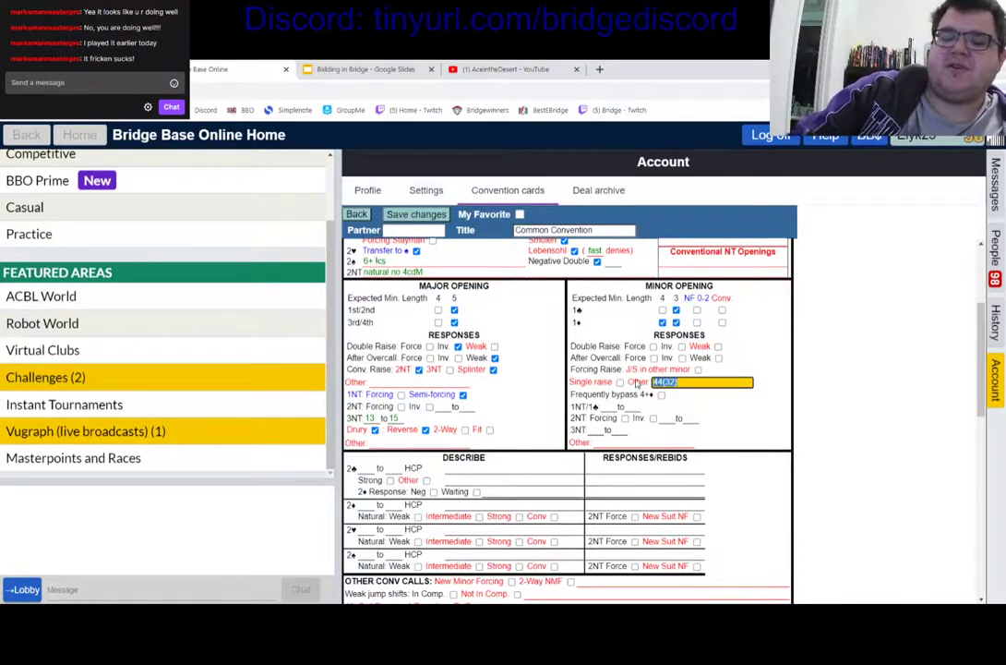
{"action": "key", "text": "BackSpace"}
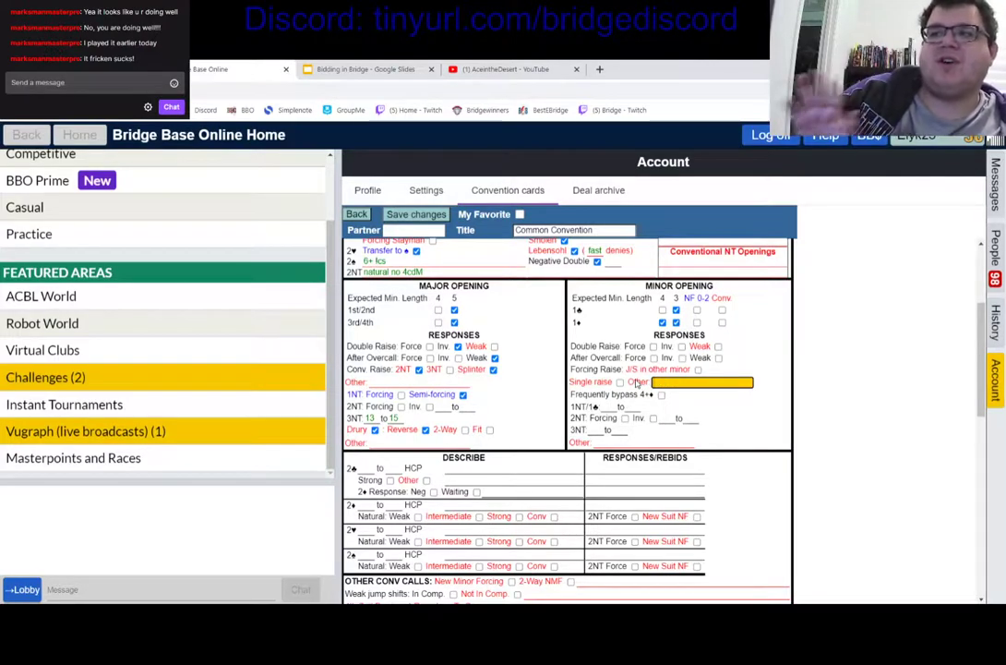
{"action": "left_click", "coordinate": [681, 366]}
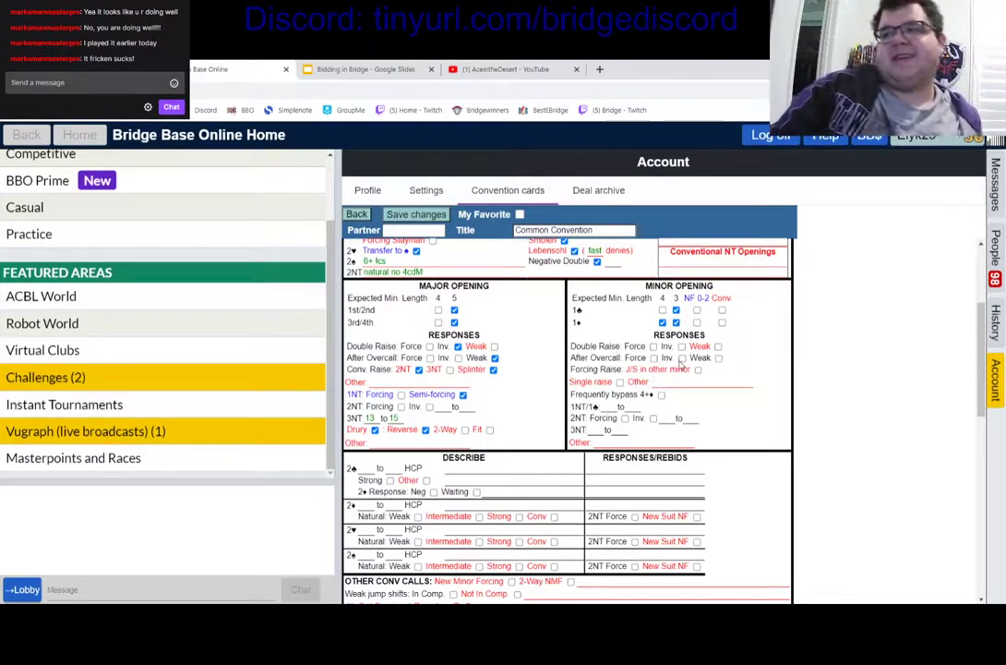
- Mark minor double raises as weak, both directly and after an overcall, and mark the single raise as the forcing raise
{"action": "left_click", "coordinate": [718, 346]}
{"action": "left_click", "coordinate": [719, 357]}
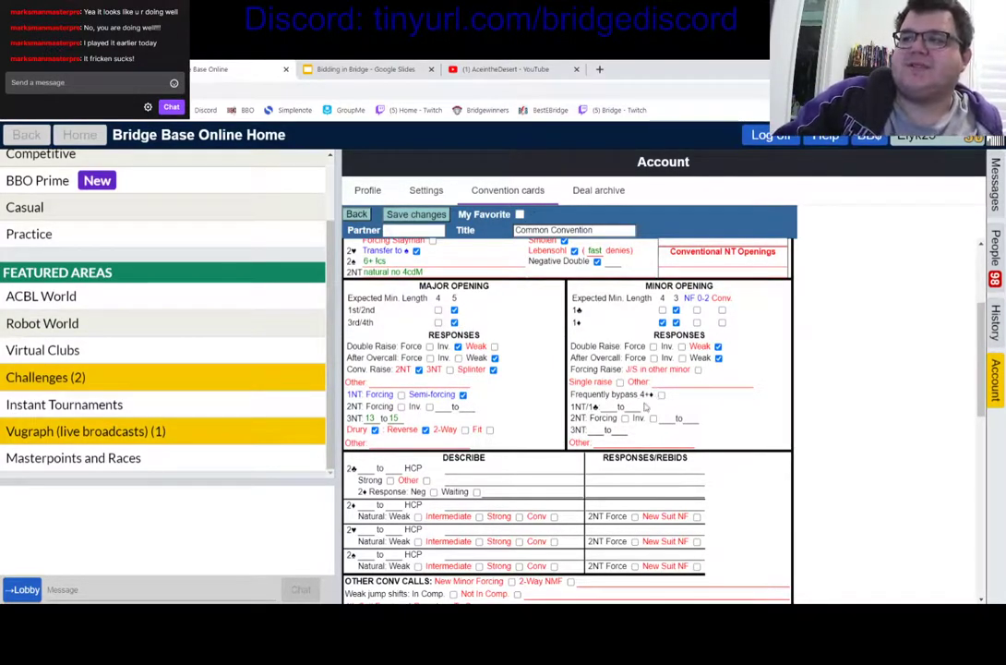
{"action": "left_click", "coordinate": [620, 382]}
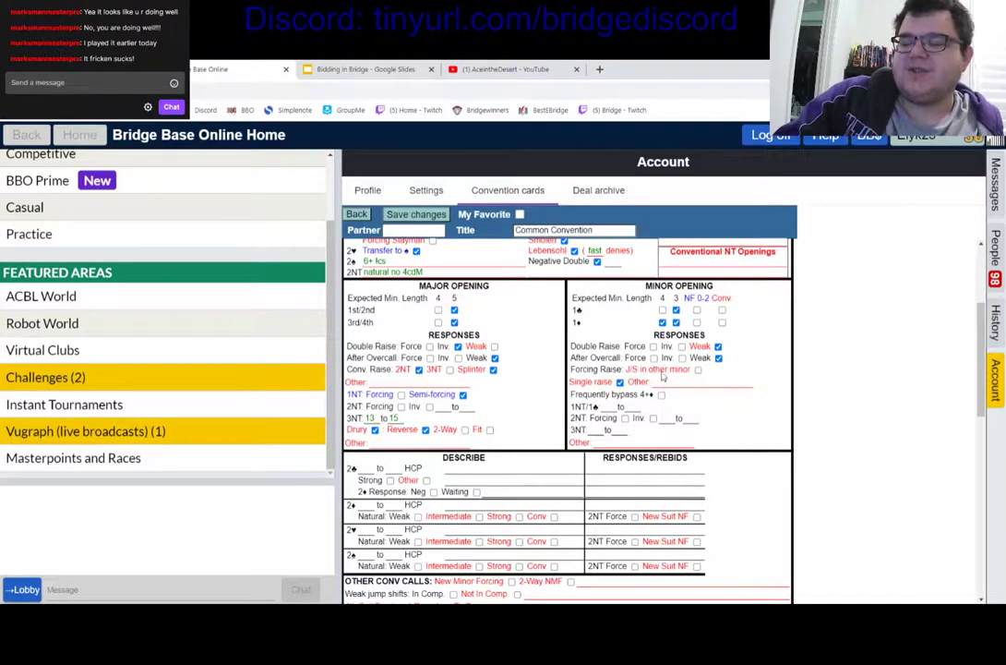
{"action": "left_click", "coordinate": [662, 382]}
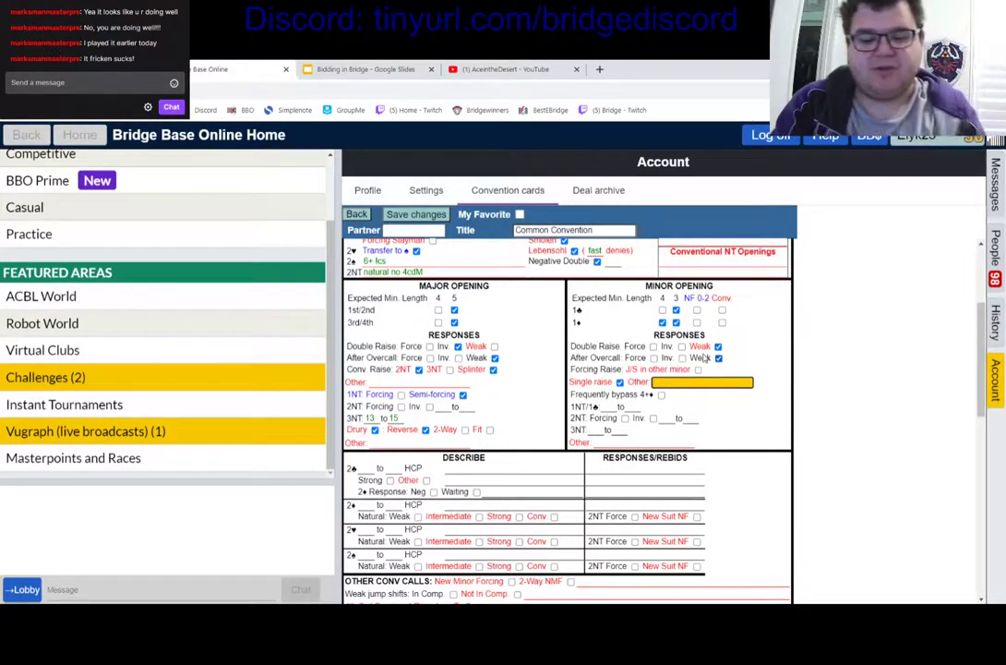
{"action": "type", "text": "6-"}
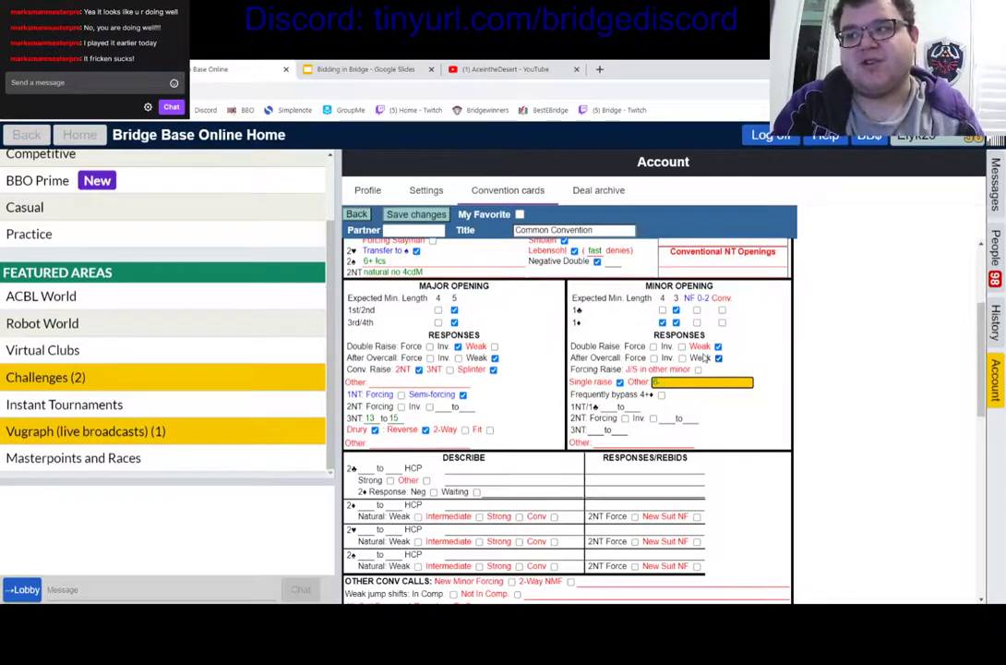
{"action": "type", "text": "8"}
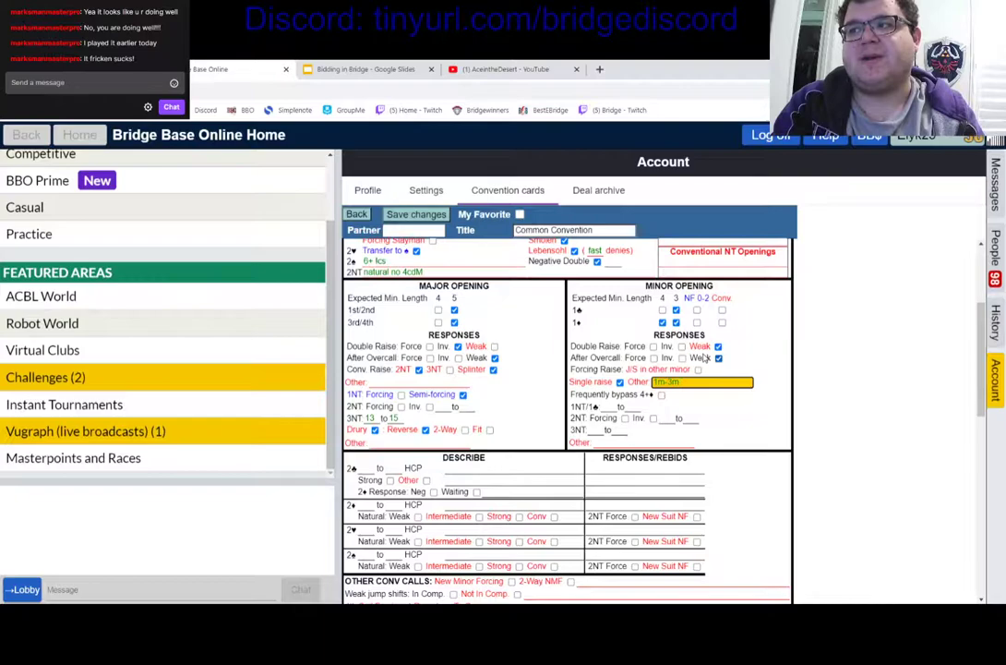
{"action": "type", "text": "-3NT"}
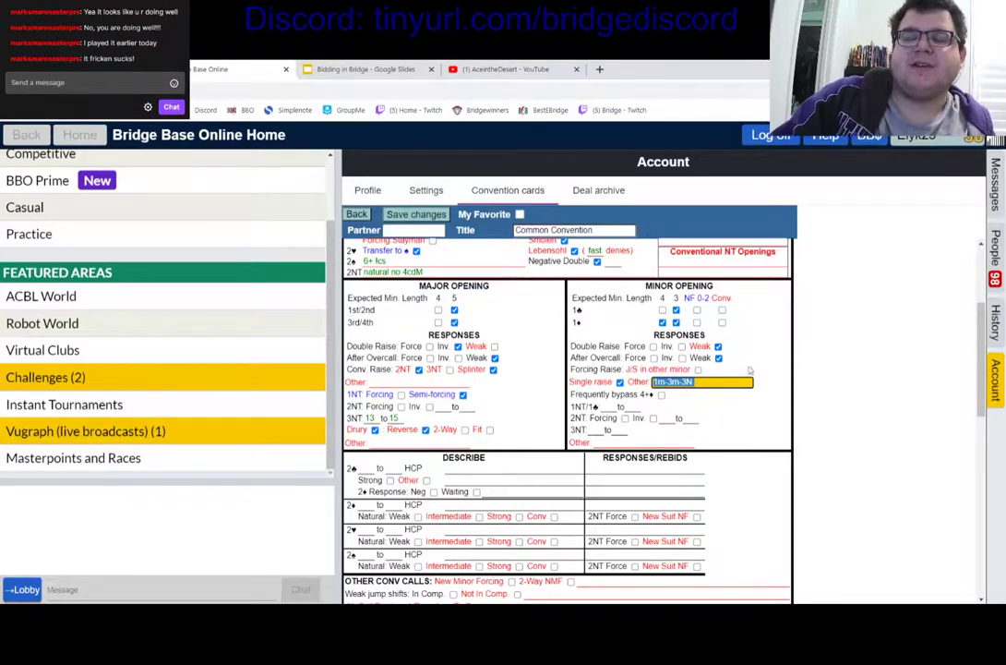
{"action": "key", "text": "BackSpace"}
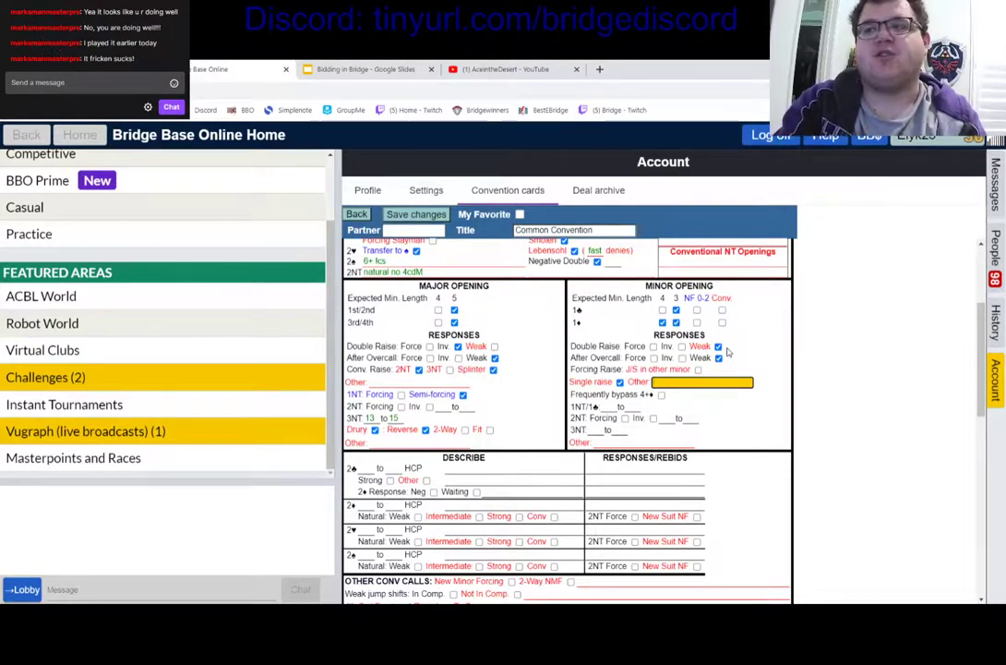
{"action": "type", "text": "1m-1N f"}
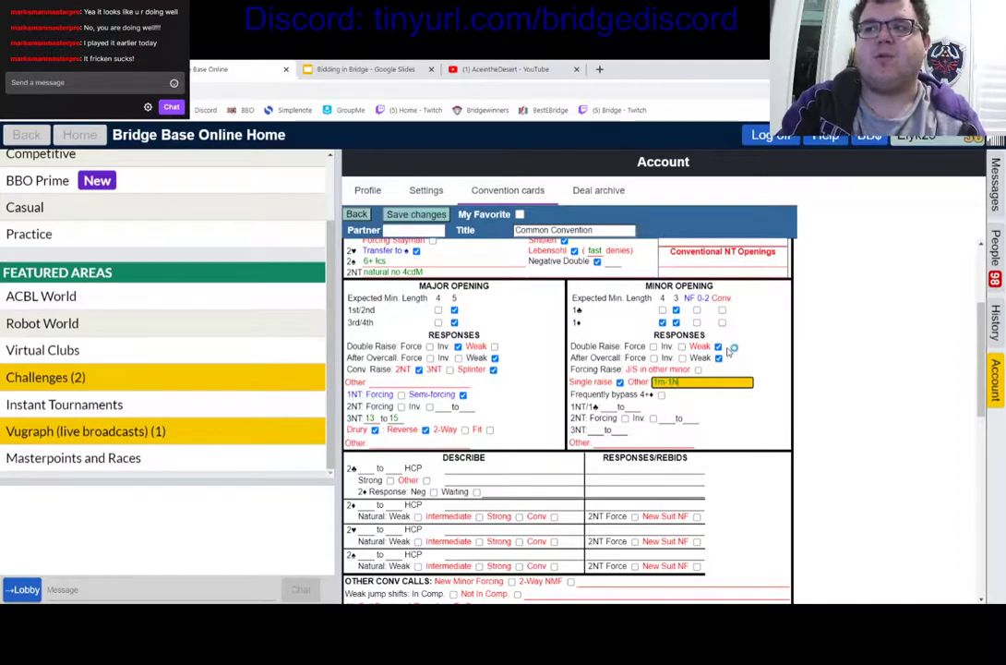
{"action": "type", "text": "-9"}
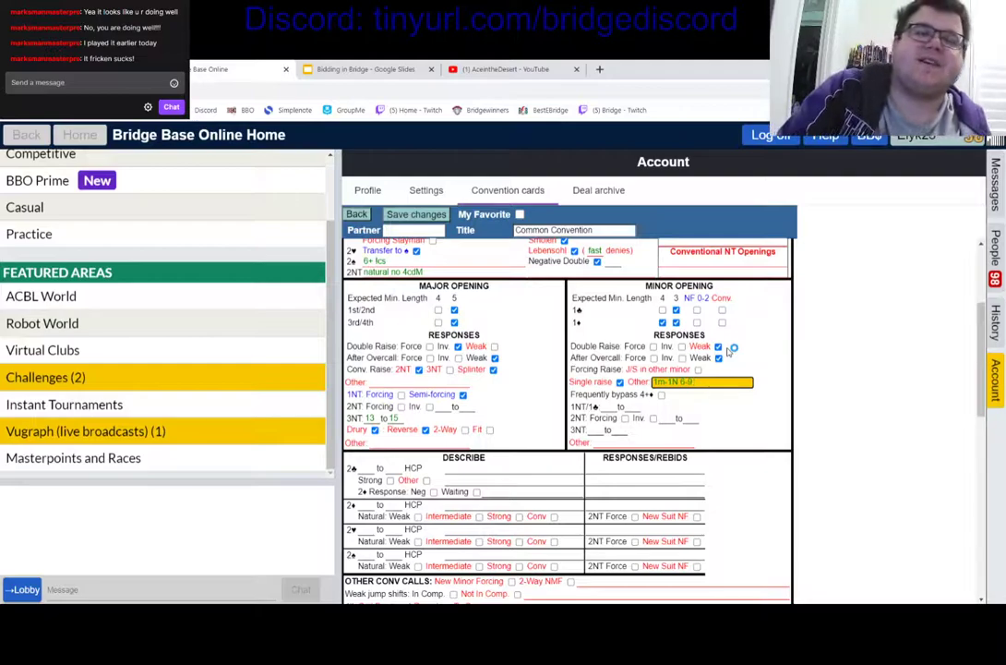
{"action": "key", "text": "BackSpace"}
{"action": "key", "text": "BackSpace"}
{"action": "key", "text": "BackSpace"}
{"action": "key", "text": "BackSpace"}
{"action": "key", "text": "BackSpace"}
{"action": "key", "text": "BackSpace"}
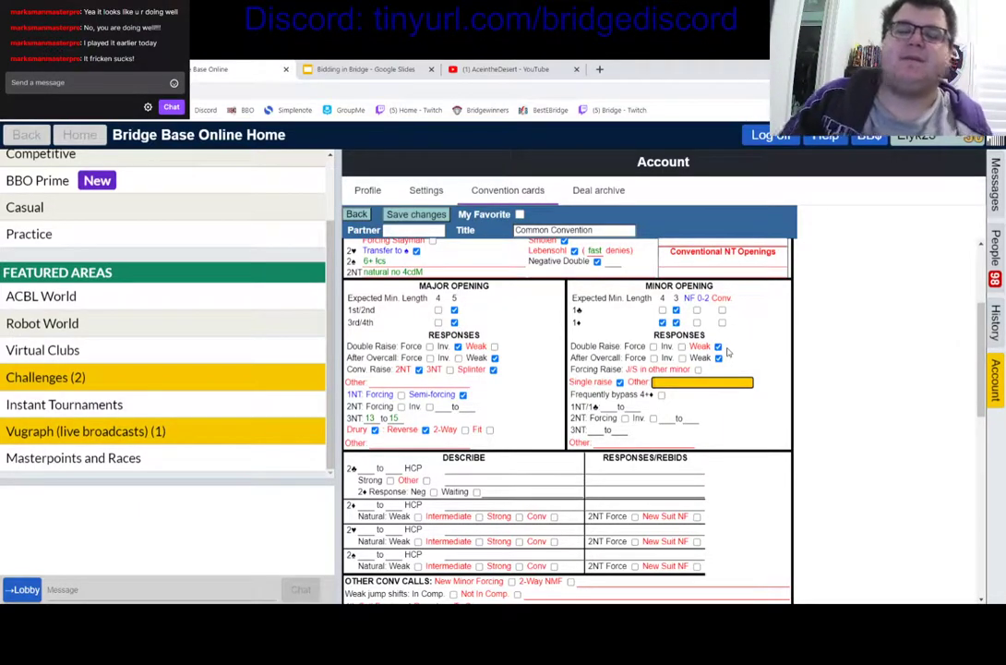
{"action": "type", "text": "1m-2m"}
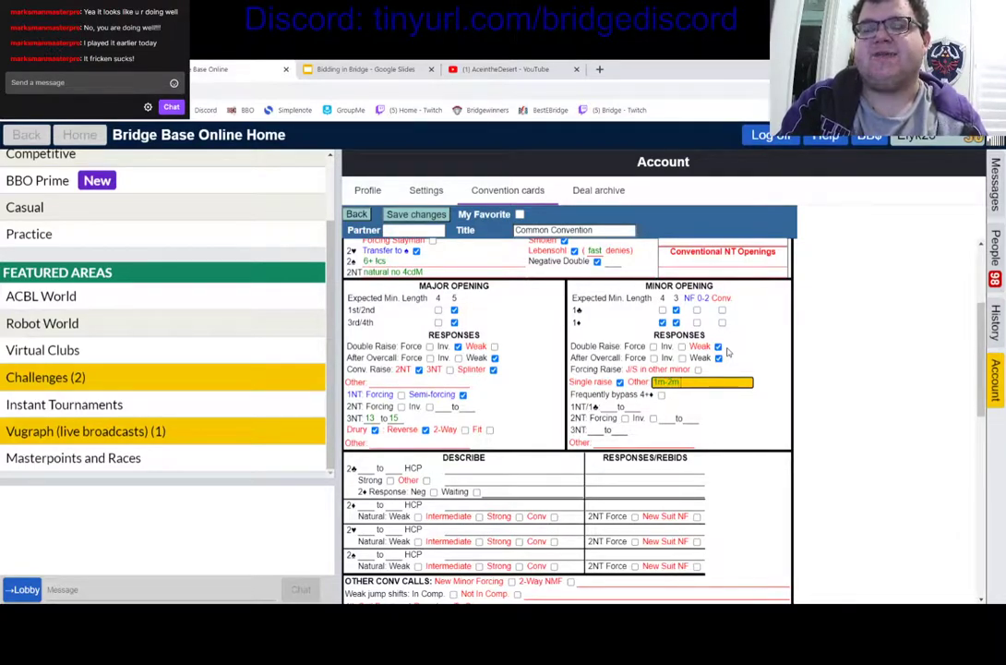
{"action": "type", "text": "-2NT"}
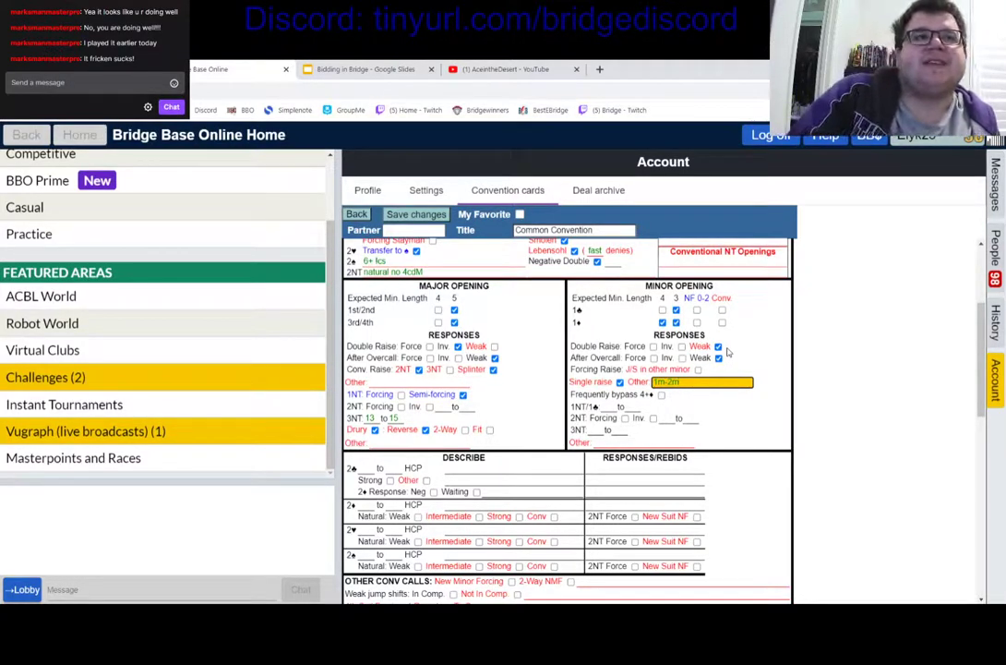
{"action": "key", "text": "BackSpace"}
{"action": "key", "text": "BackSpace"}
{"action": "key", "text": "BackSpace"}
{"action": "key", "text": "BackSpace"}
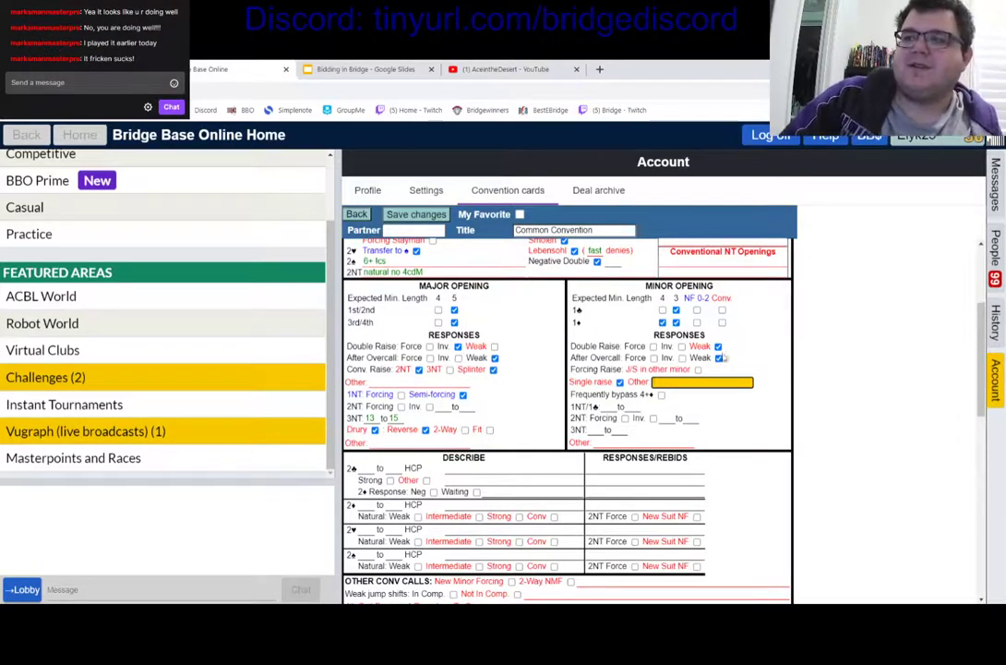
{"action": "left_click", "coordinate": [612, 381]}
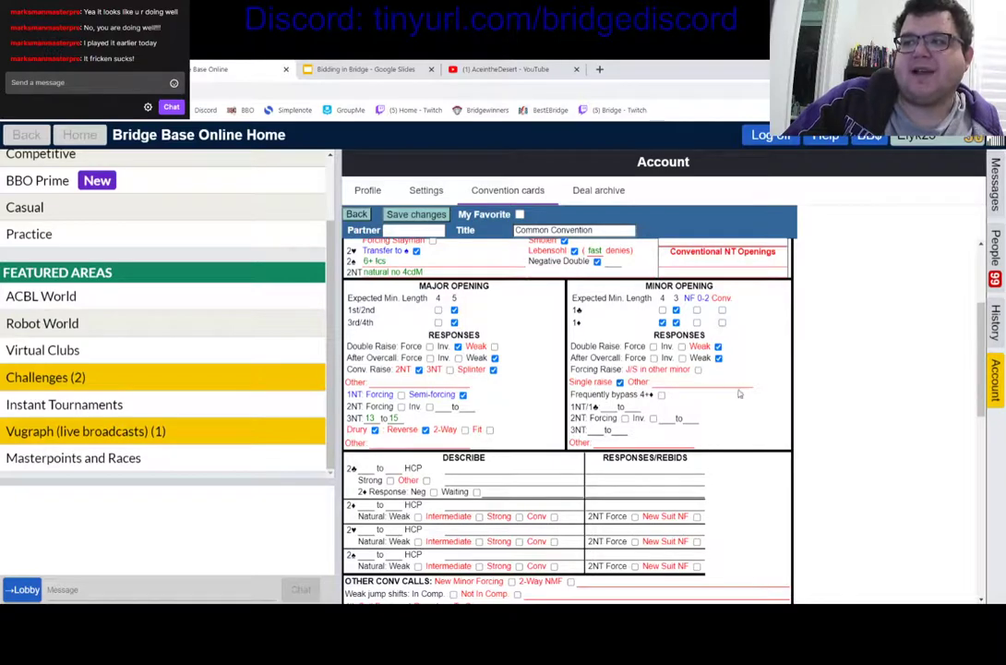
- Set the 1NT response to a 1♣ opening to the range 7 to 10
{"action": "left_click", "coordinate": [608, 406]}
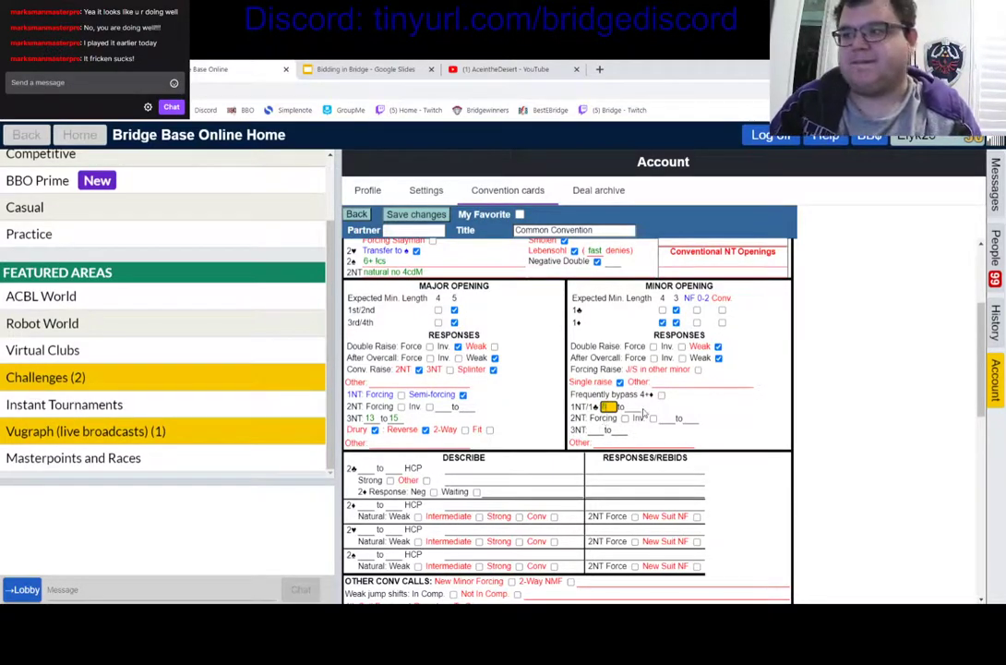
{"action": "type", "text": "7"}
{"action": "key", "text": "Tab"}
{"action": "type", "text": "10"}
- Set the 2NT response to a minor opening to the range 11 to 12
{"action": "left_click", "coordinate": [664, 418]}
{"action": "type", "text": "11"}
{"action": "left_click", "coordinate": [691, 420]}
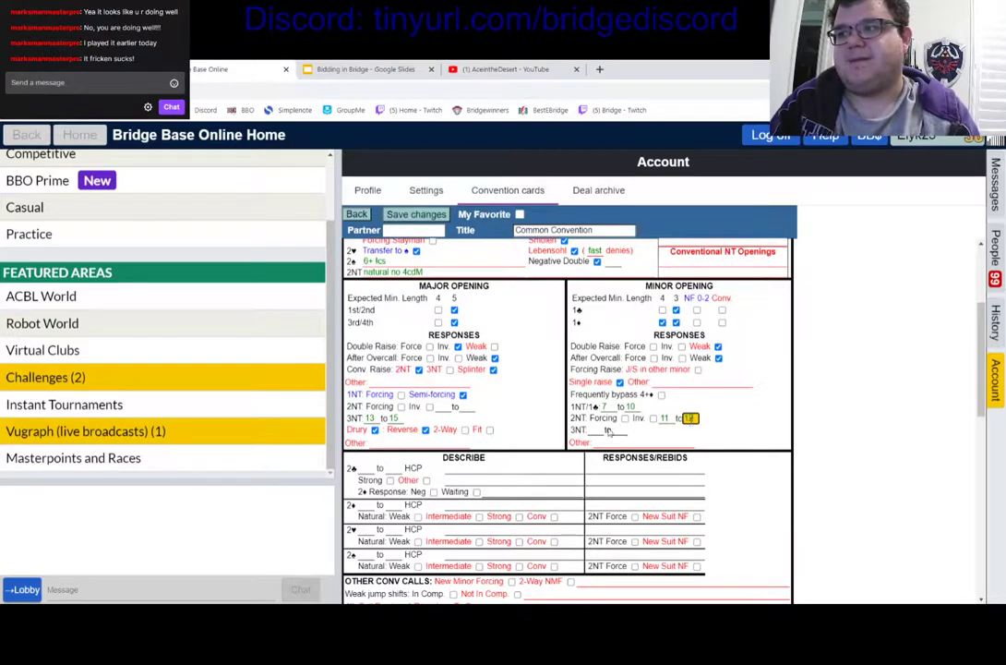
{"action": "type", "text": "12"}
- Set the 3NT response to a minor opening to the range 13 to 15 and mark the 2NT response as invitational
{"action": "left_click", "coordinate": [596, 429]}
{"action": "left_click", "coordinate": [607, 406]}
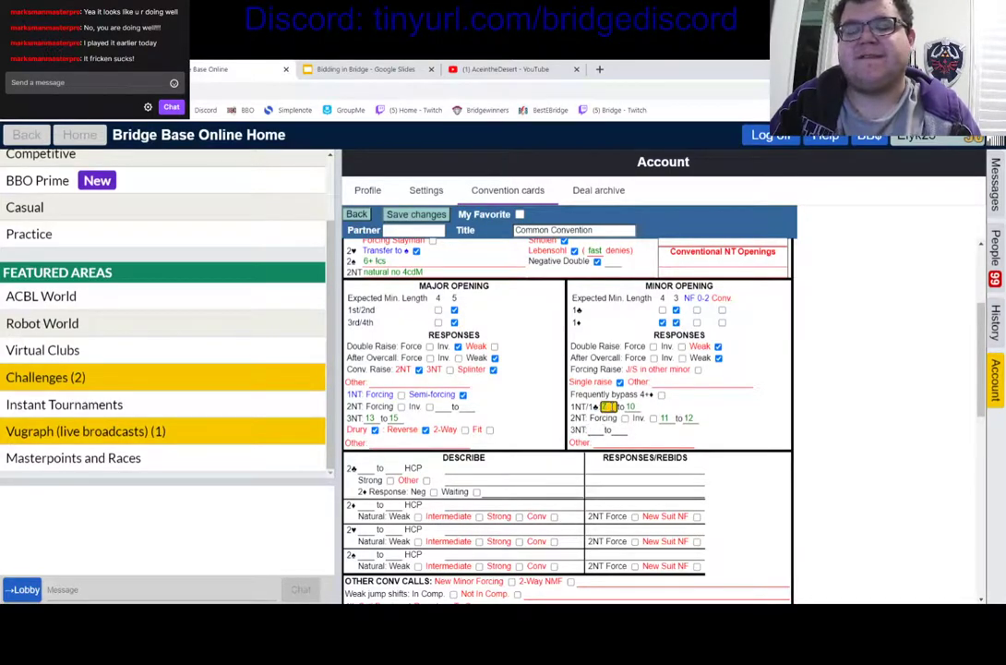
{"action": "left_click", "coordinate": [595, 430]}
{"action": "type", "text": "13"}
{"action": "key", "text": "Tab"}
{"action": "type", "text": "15"}
{"action": "left_click", "coordinate": [653, 417]}
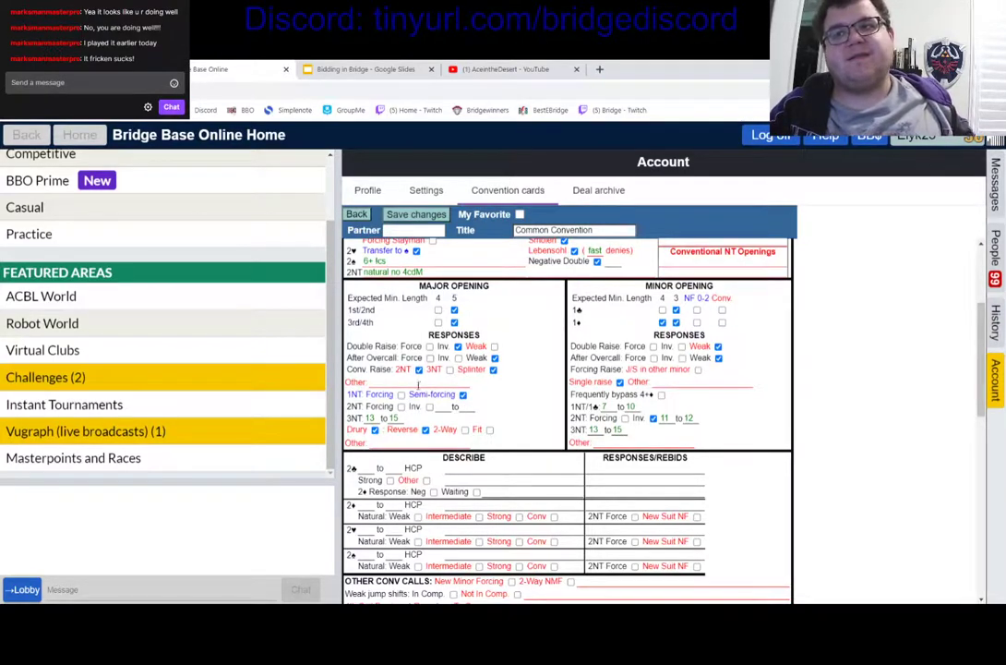
- Look over the rest of the convention card, from the two-level openings through doubles, overcalls, notrump defense and slam conventions
{"action": "scroll", "coordinate": [539, 411], "scroll_direction": "down", "scroll_amount": 1}
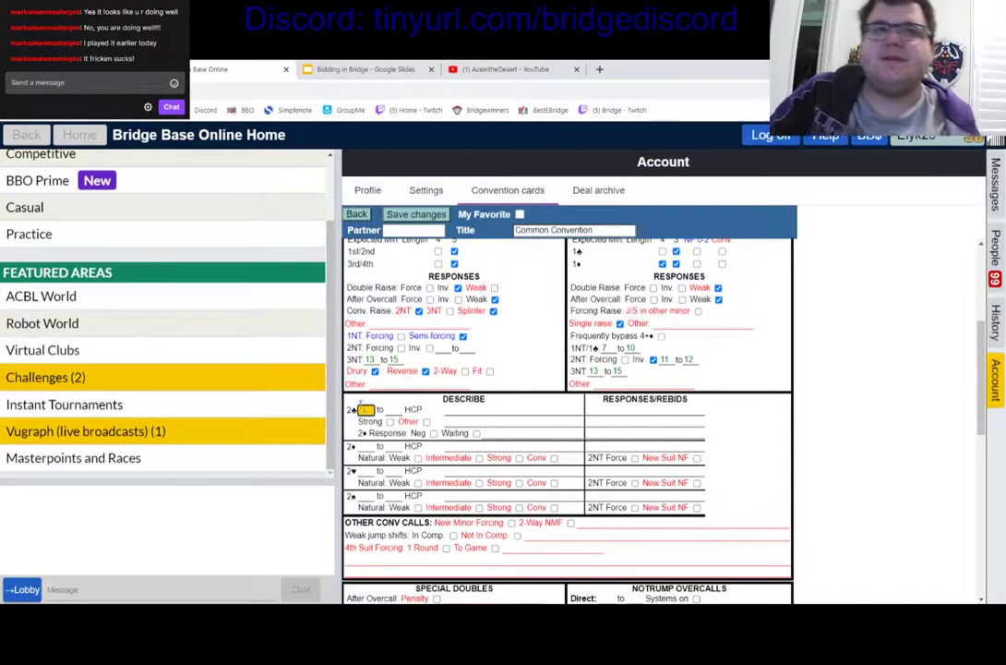
{"action": "scroll", "coordinate": [392, 423], "scroll_direction": "down", "scroll_amount": 1}
{"action": "scroll", "coordinate": [392, 423], "scroll_direction": "down", "scroll_amount": 8}
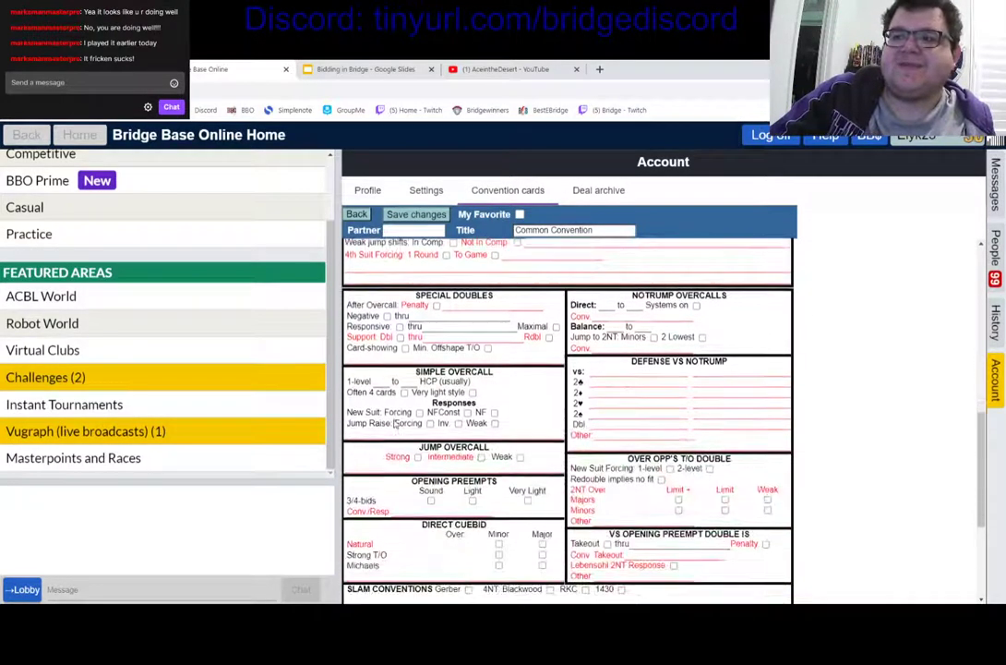
{"action": "scroll", "coordinate": [395, 420], "scroll_direction": "up", "scroll_amount": 12}
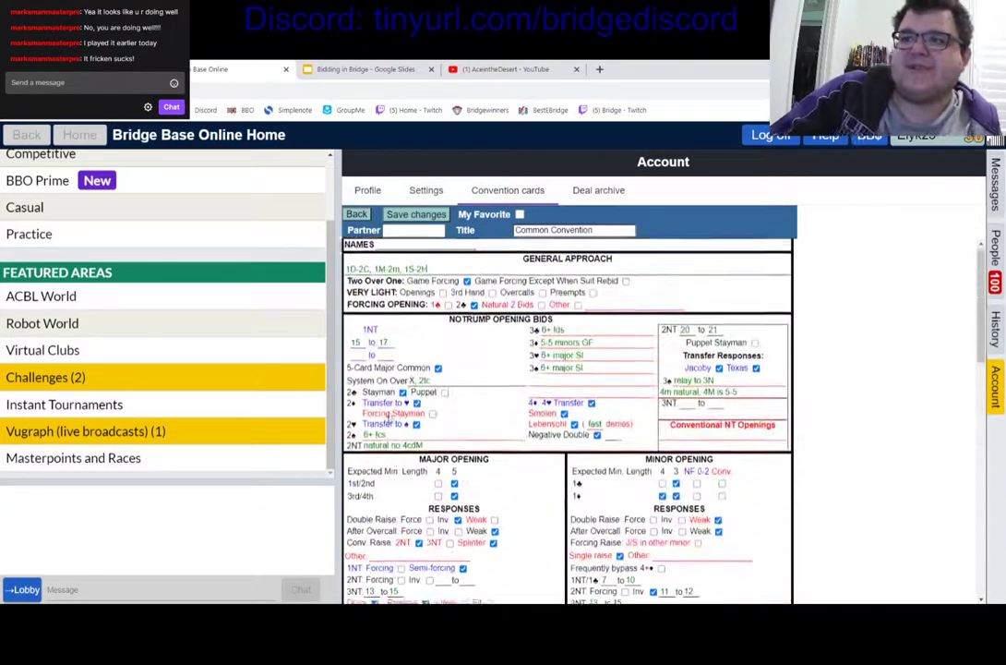
{"action": "scroll", "coordinate": [390, 419], "scroll_direction": "down", "scroll_amount": 1}
{"action": "scroll", "coordinate": [390, 419], "scroll_direction": "down", "scroll_amount": 3}
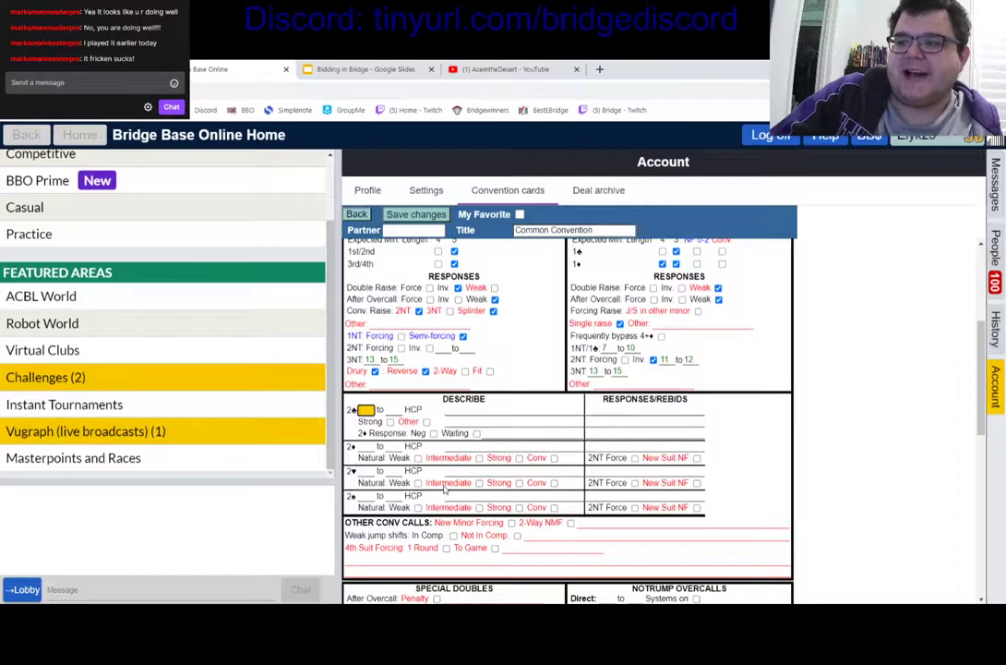
{"action": "scroll", "coordinate": [452, 399], "scroll_direction": "down", "scroll_amount": 5}
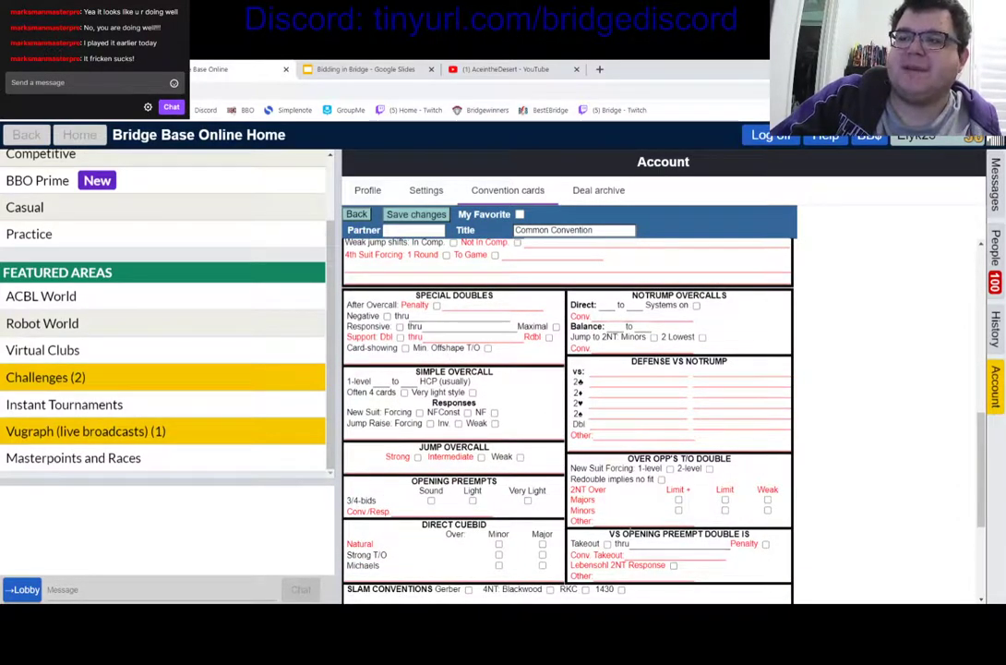
{"action": "scroll", "coordinate": [535, 453], "scroll_direction": "down", "scroll_amount": 4}
{"action": "scroll", "coordinate": [631, 532], "scroll_direction": "up", "scroll_amount": 6}
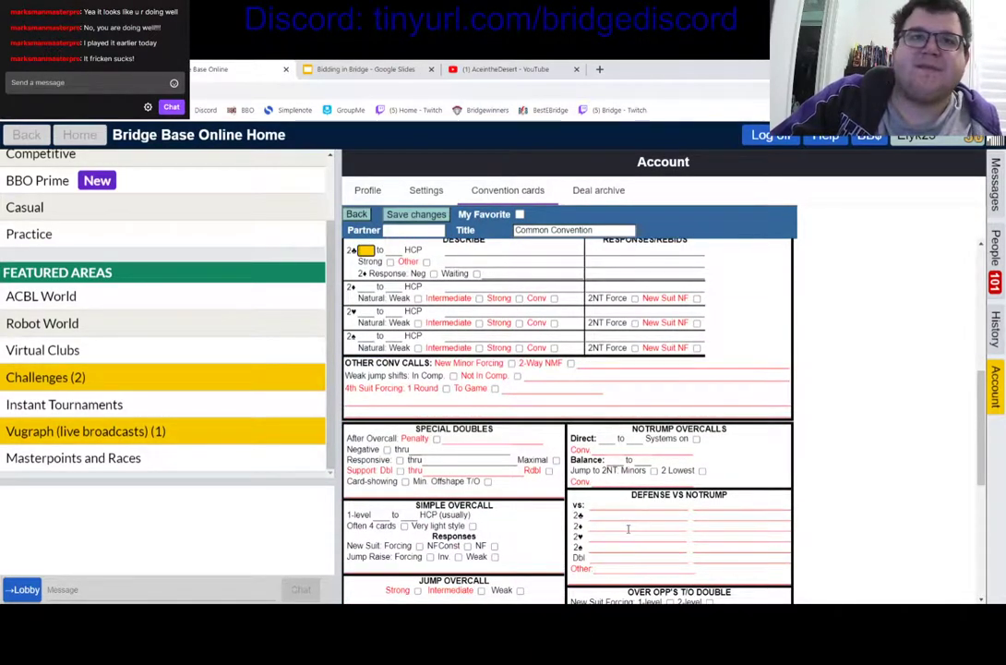
{"action": "scroll", "coordinate": [628, 529], "scroll_direction": "up", "scroll_amount": 4}
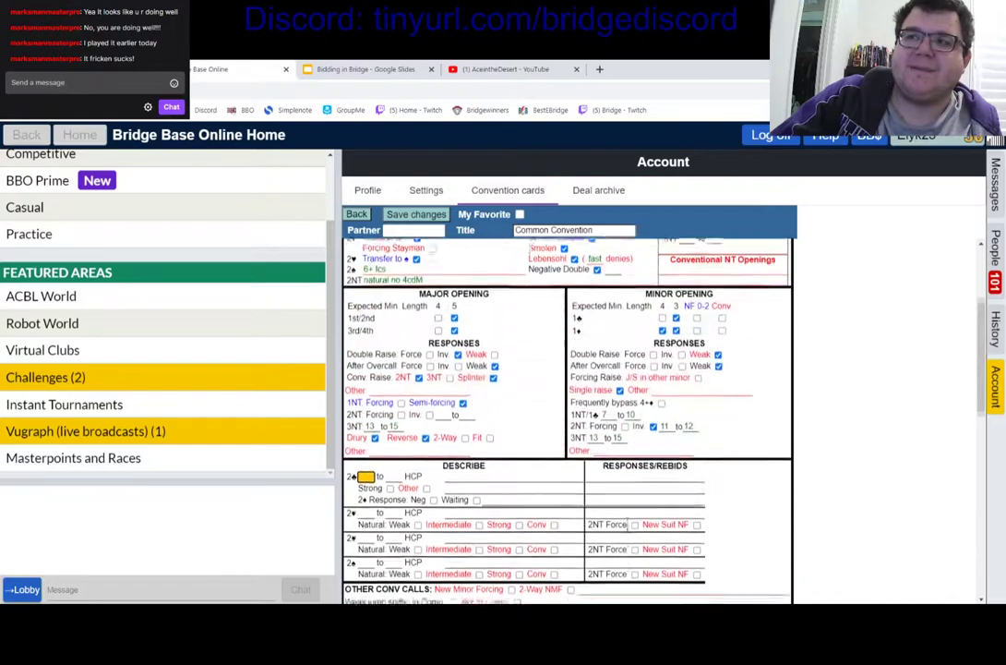
- Set the lower HCP limit of the 2♣ opening to 22+
{"action": "scroll", "coordinate": [628, 526], "scroll_direction": "down", "scroll_amount": 1}
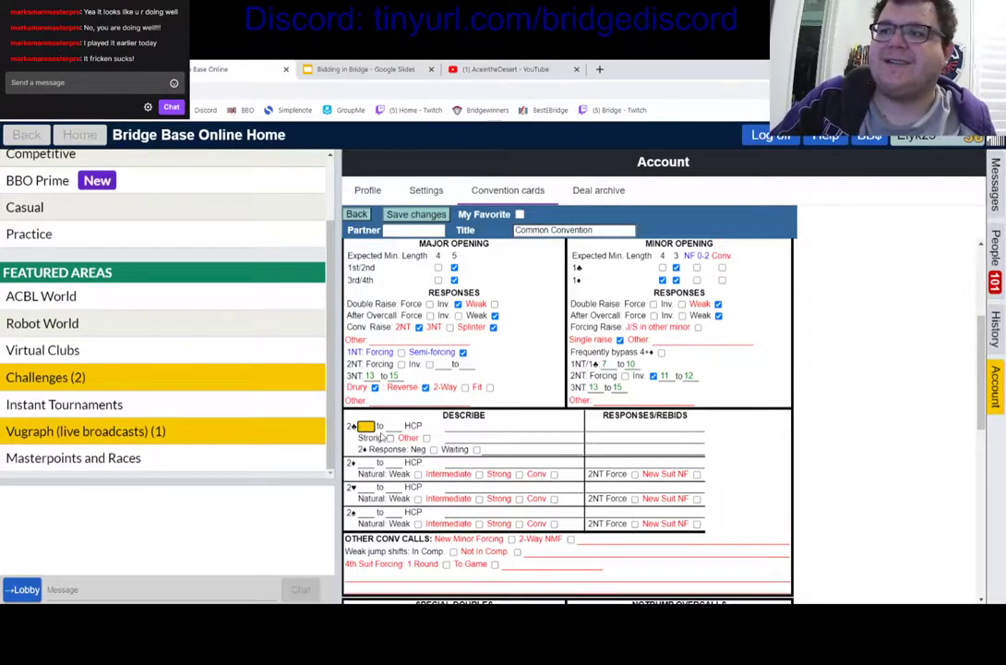
{"action": "scroll", "coordinate": [377, 437], "scroll_direction": "down", "scroll_amount": 2}
{"action": "scroll", "coordinate": [378, 430], "scroll_direction": "up", "scroll_amount": 1}
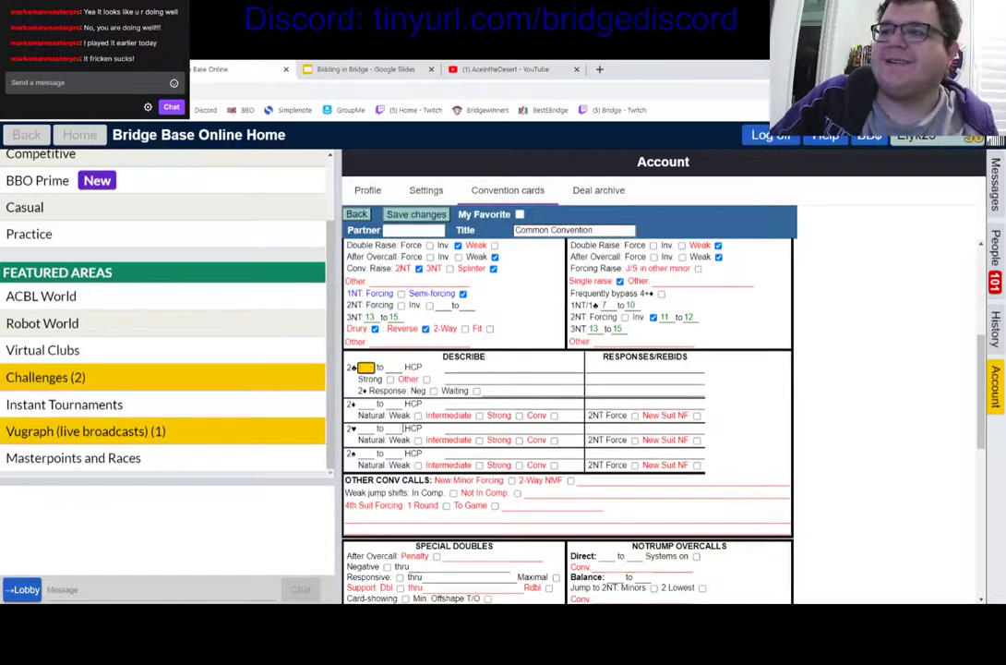
{"action": "type", "text": "22+"}
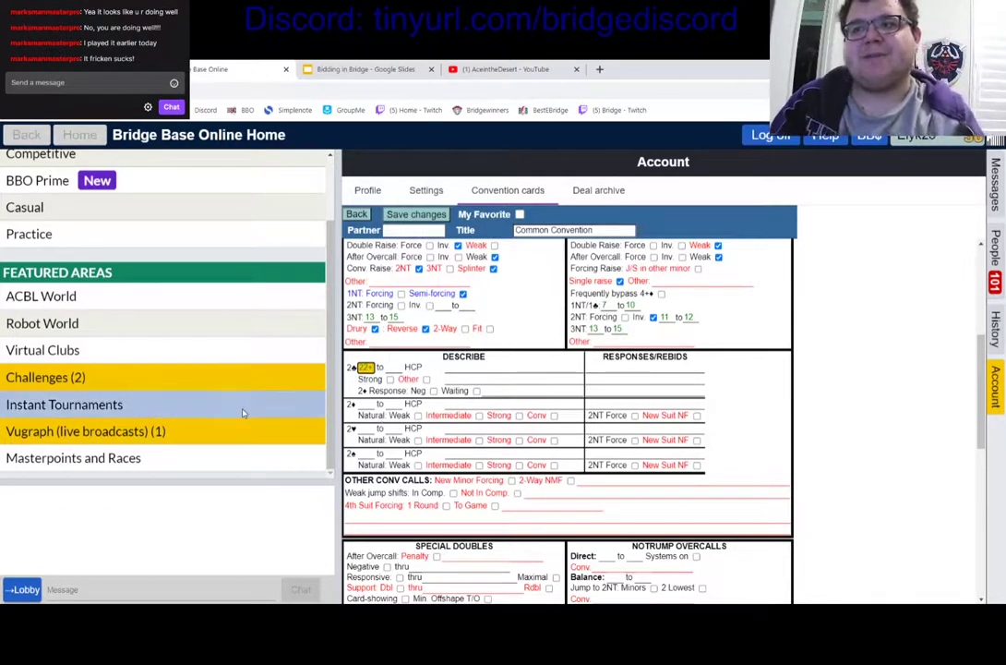
- Enter the 2♣ opening's description as "18+ 4.5 losers or 22+"
{"action": "left_click", "coordinate": [458, 368]}
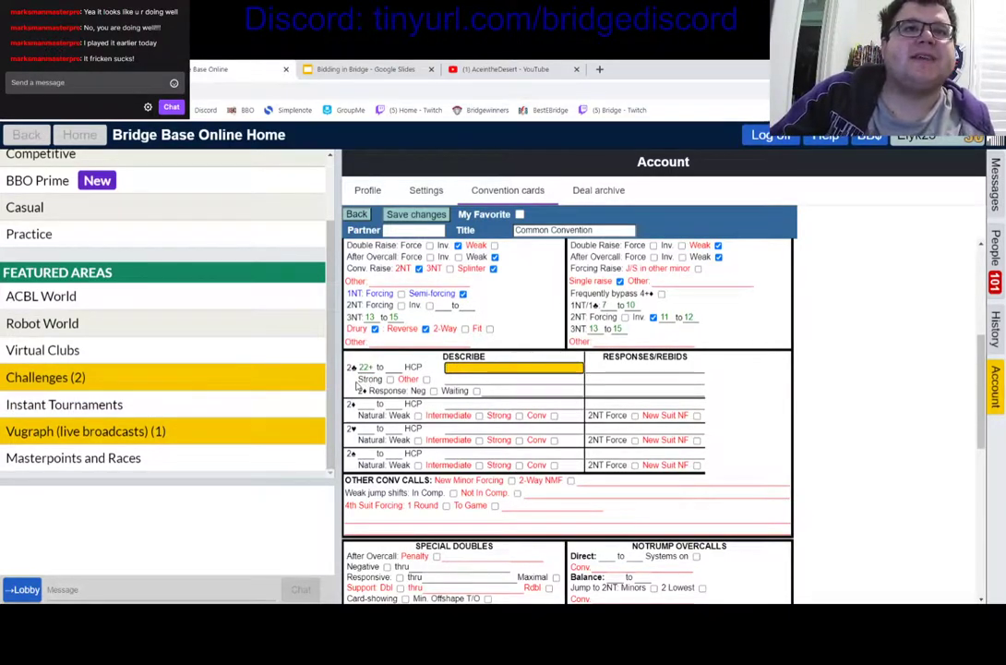
{"action": "type", "text": "4-5 losers"}
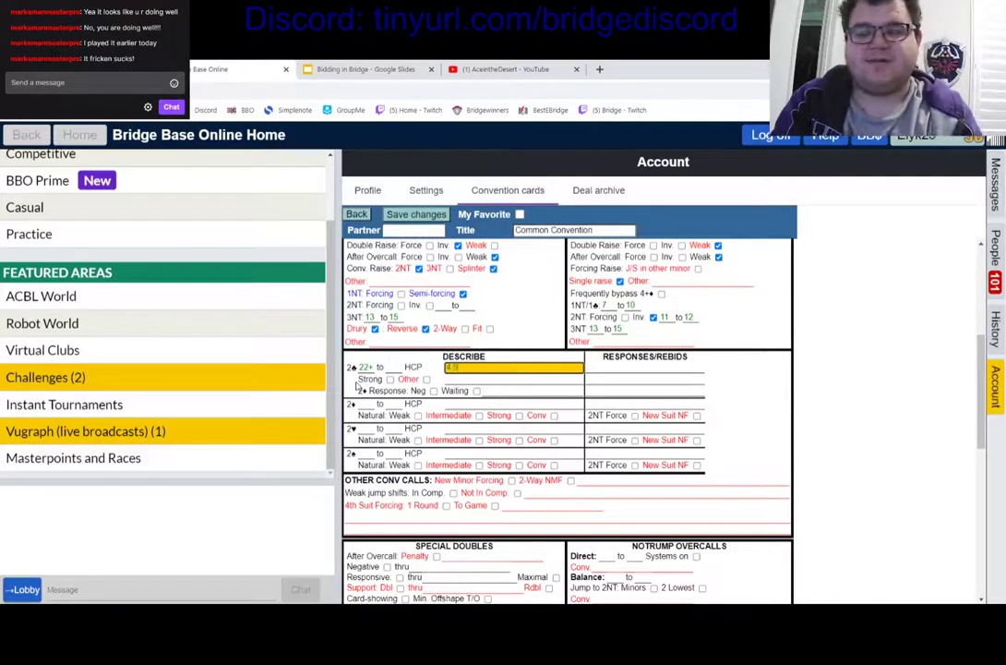
{"action": "type", "text": " or"}
{"action": "key", "text": "BackSpace"}
{"action": "key", "text": "BackSpace"}
{"action": "key", "text": "BackSpace"}
{"action": "key", "text": "BackSpace"}
{"action": "key", "text": "BackSpace"}
{"action": "key", "text": "BackSpace"}
{"action": "key", "text": "BackSpace"}
{"action": "key", "text": "BackSpace"}
{"action": "key", "text": "BackSpace"}
{"action": "key", "text": "BackSpace"}
{"action": "key", "text": "BackSpace"}
{"action": "key", "text": "BackSpace"}
{"action": "key", "text": "BackSpace"}
{"action": "type", "text": "18+ 4-5 losers or 22+"}
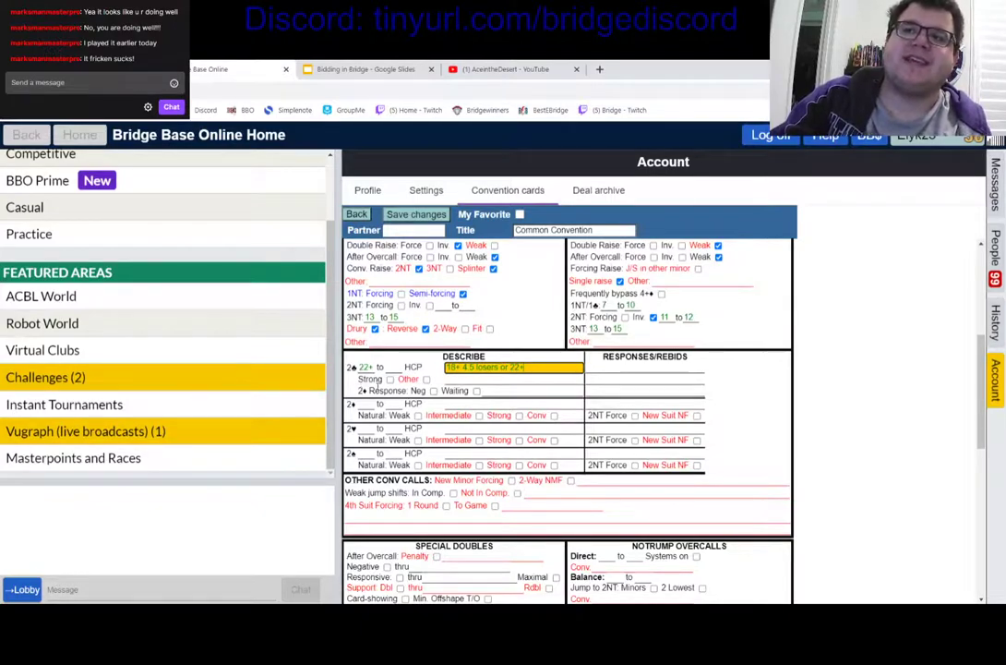
- Mark the 2♣ opening as Strong with a Waiting 2♦ response, and enter the response note "2!h = bust (no AK)"
{"action": "left_click", "coordinate": [390, 380]}
{"action": "left_click", "coordinate": [477, 391]}
{"action": "left_click", "coordinate": [617, 370]}
{"action": "type", "text": "2NT ="}
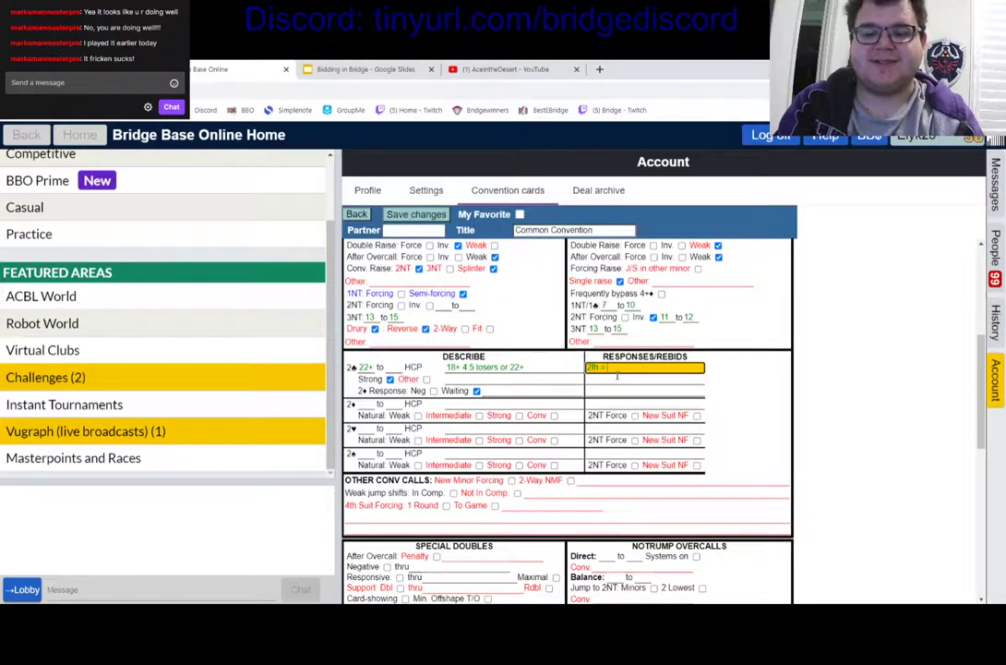
{"action": "type", "text": " bust (no 4"}
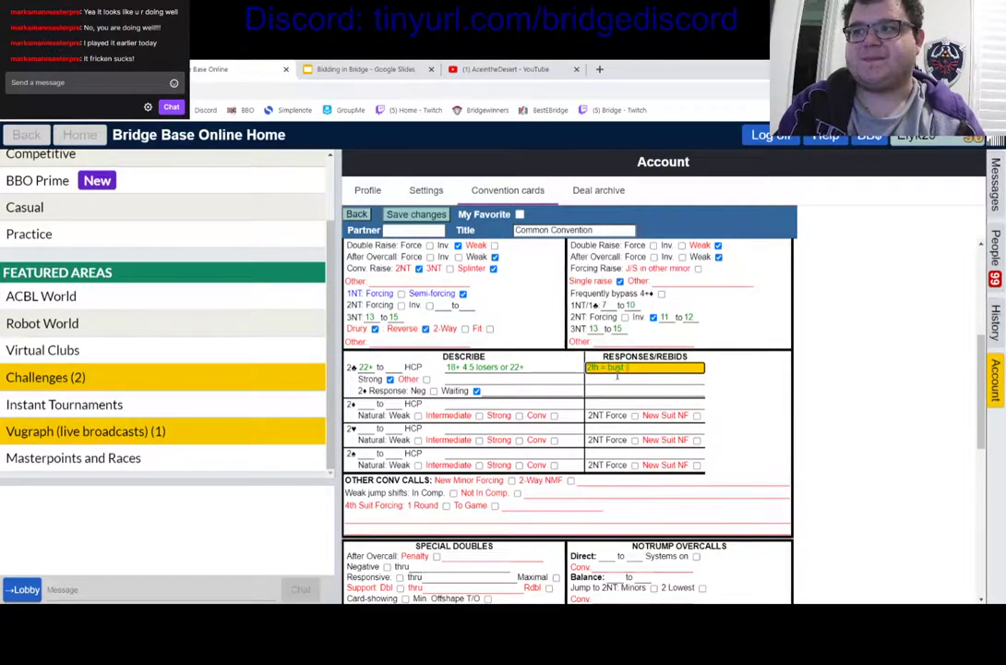
{"action": "type", "text": "K)"}
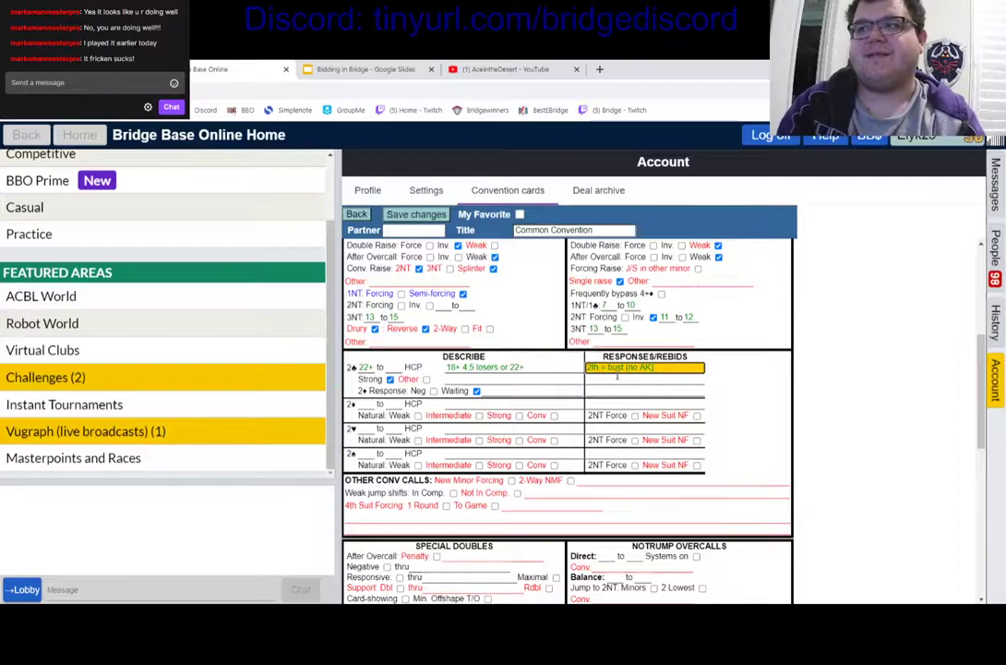
- Add the second 2♣ response note "2N = !h positive"
{"action": "left_click", "coordinate": [601, 379]}
{"action": "type", "text": "2NT = 1h u"}
{"action": "type", "text": "ositive"}
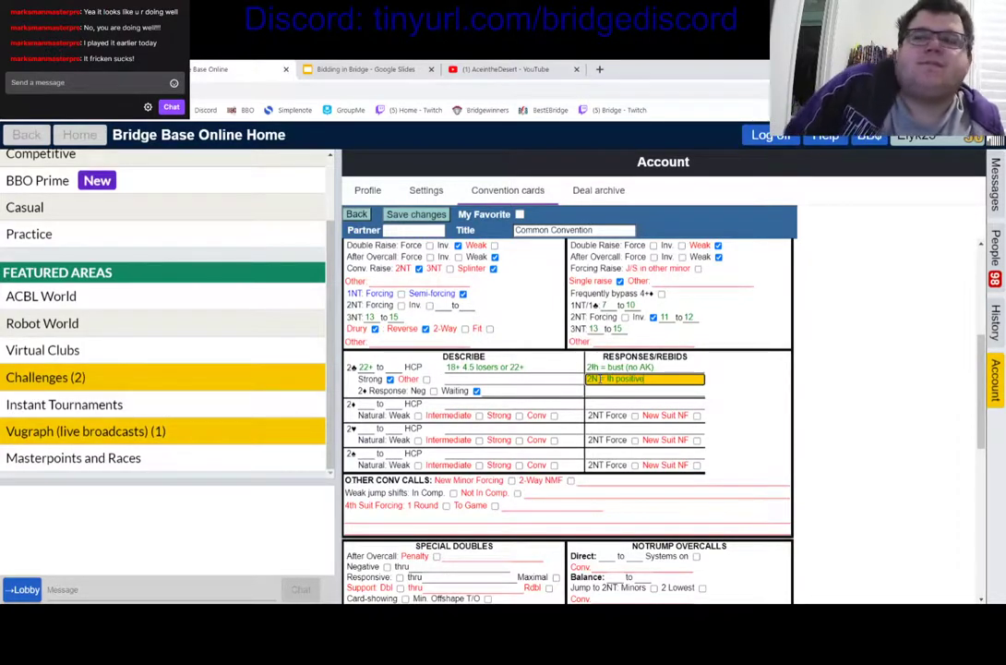
{"action": "left_click", "coordinate": [484, 378]}
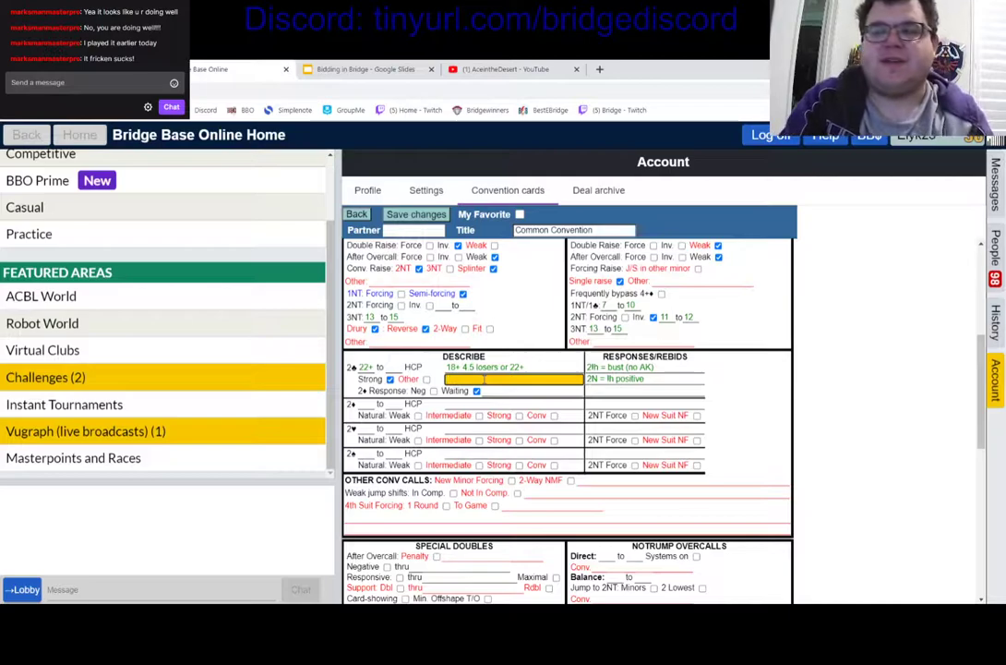
{"action": "type", "text": "KQxxx"}
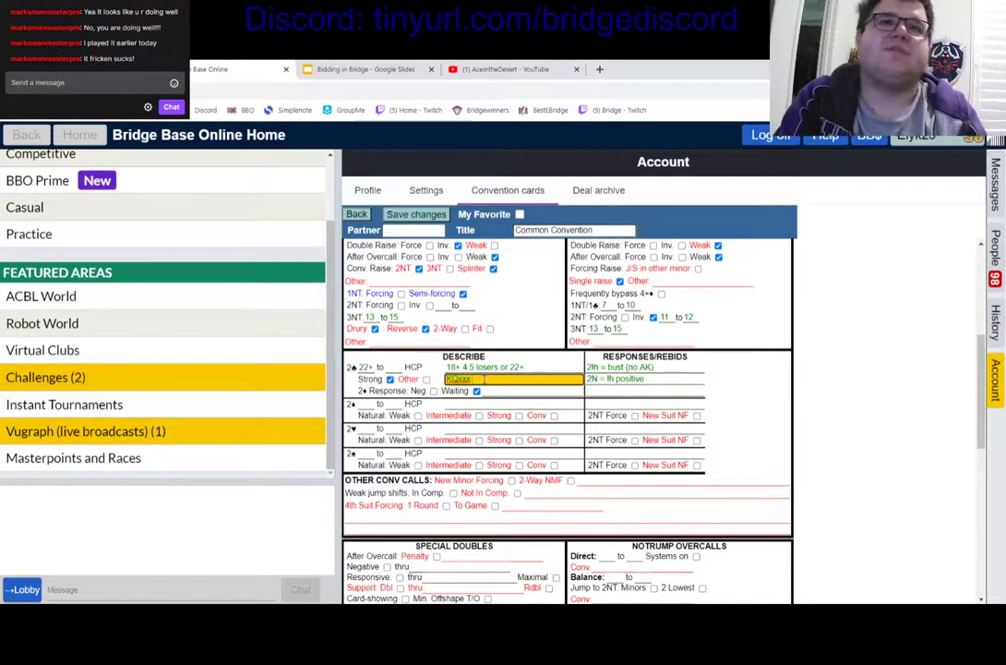
{"action": "type", "text": " 8+ points"}
{"action": "key", "text": "BackSpace"}
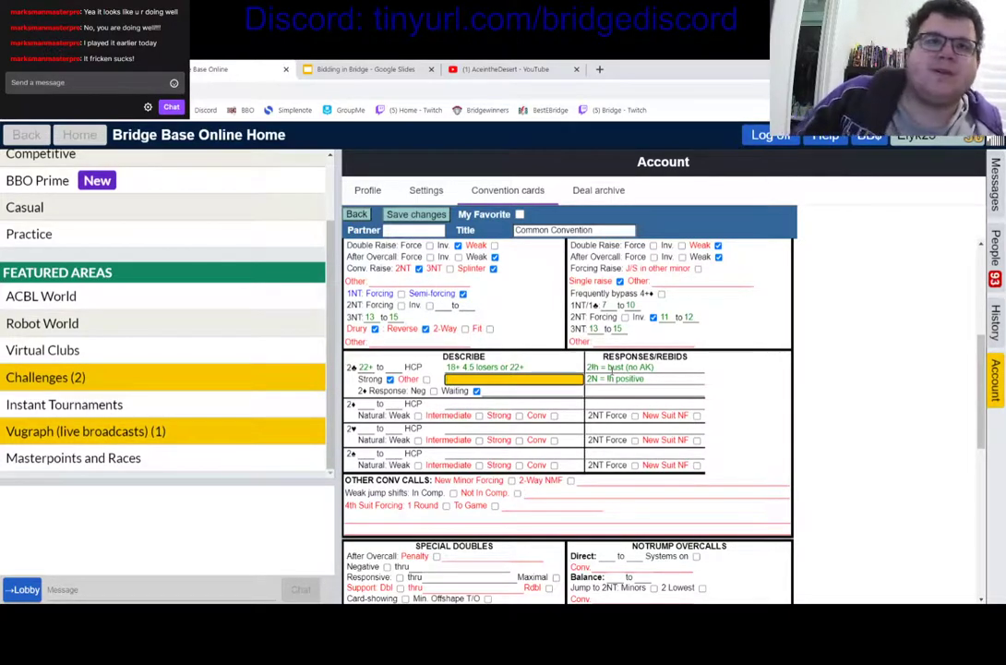
- Mark the 2♦, 2♥ and 2♠ openings as natural weak, each with a range of 4 to 10 HCP
{"action": "left_click", "coordinate": [420, 416]}
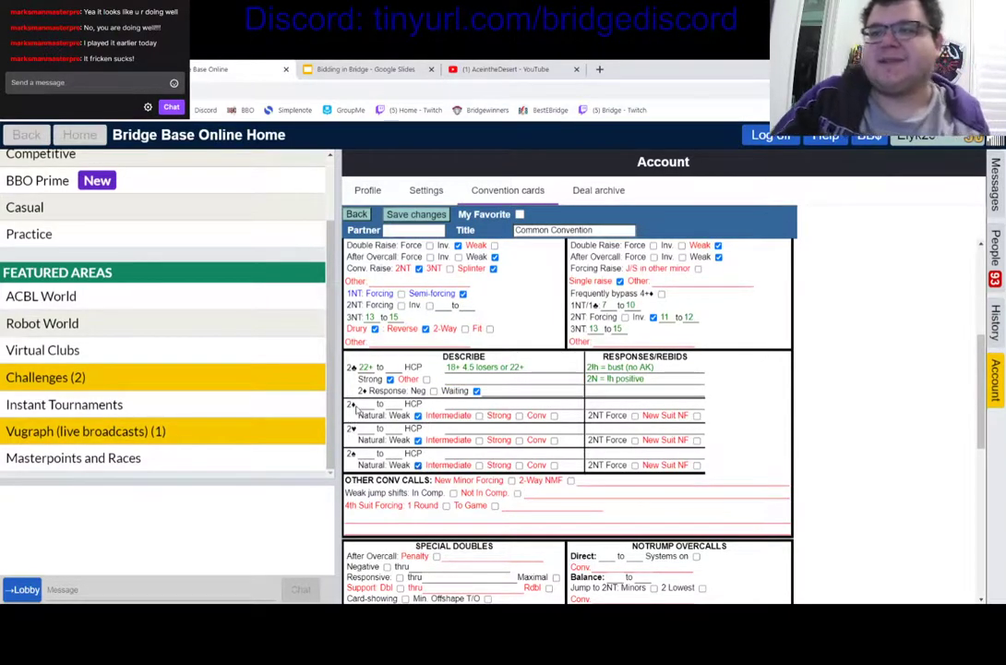
{"action": "left_click", "coordinate": [365, 404]}
{"action": "type", "text": "4"}
{"action": "key", "text": "Tab"}
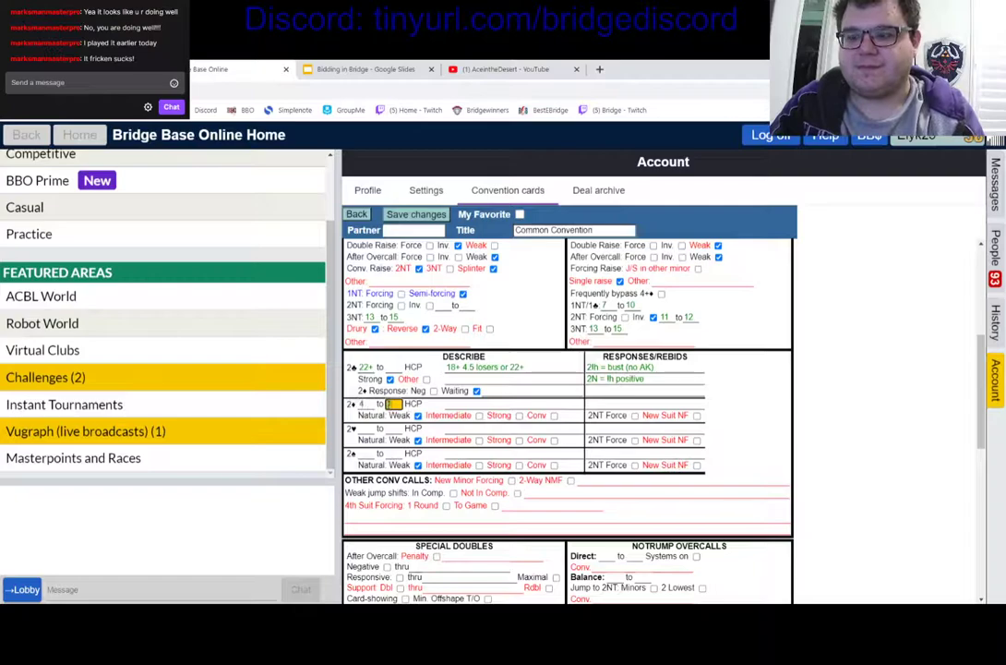
{"action": "type", "text": "10"}
{"action": "key", "text": "Tab"}
{"action": "type", "text": "4"}
{"action": "key", "text": "Tab"}
{"action": "type", "text": "10"}
{"action": "key", "text": "Tab"}
{"action": "type", "text": "4"}
{"action": "key", "text": "Tab"}
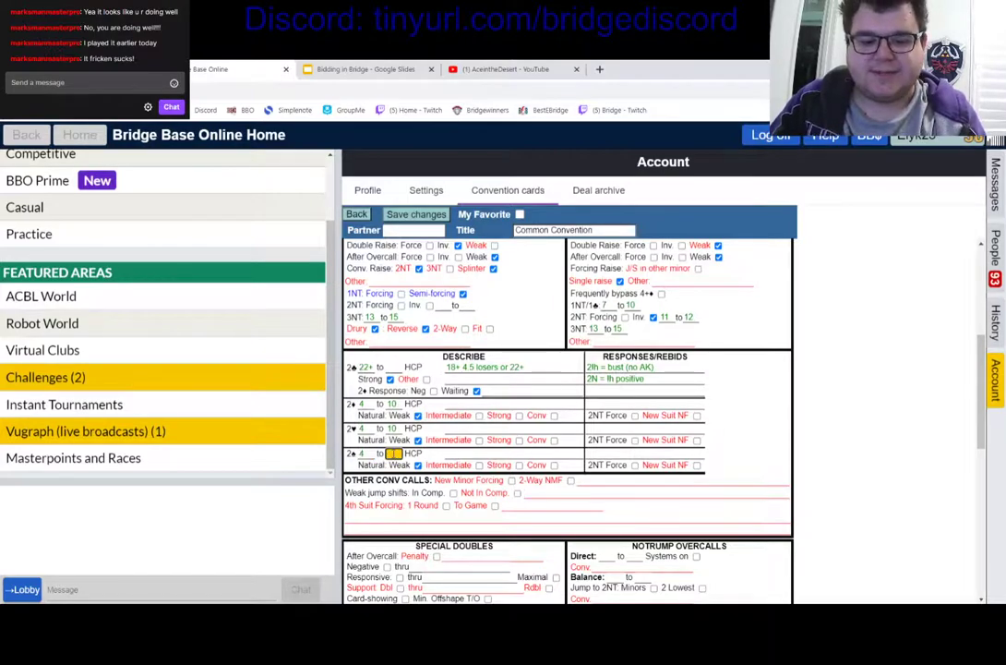
{"action": "type", "text": "10"}
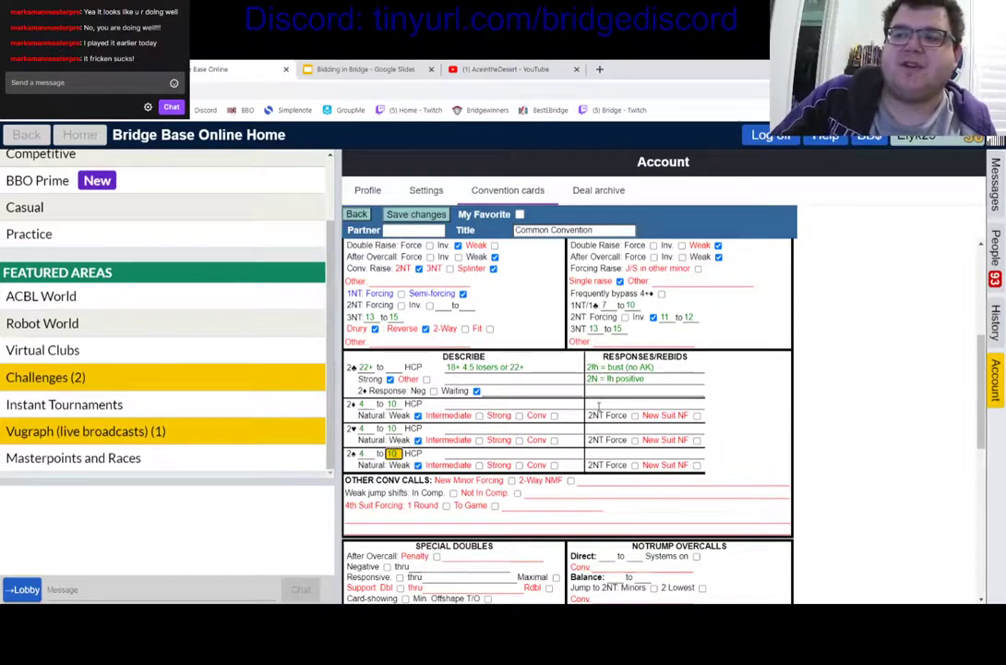
- Mark the 2NT response as forcing for the 2♦, 2♥ and 2♠ openings
{"action": "left_click", "coordinate": [634, 417]}
{"action": "left_click", "coordinate": [634, 441]}
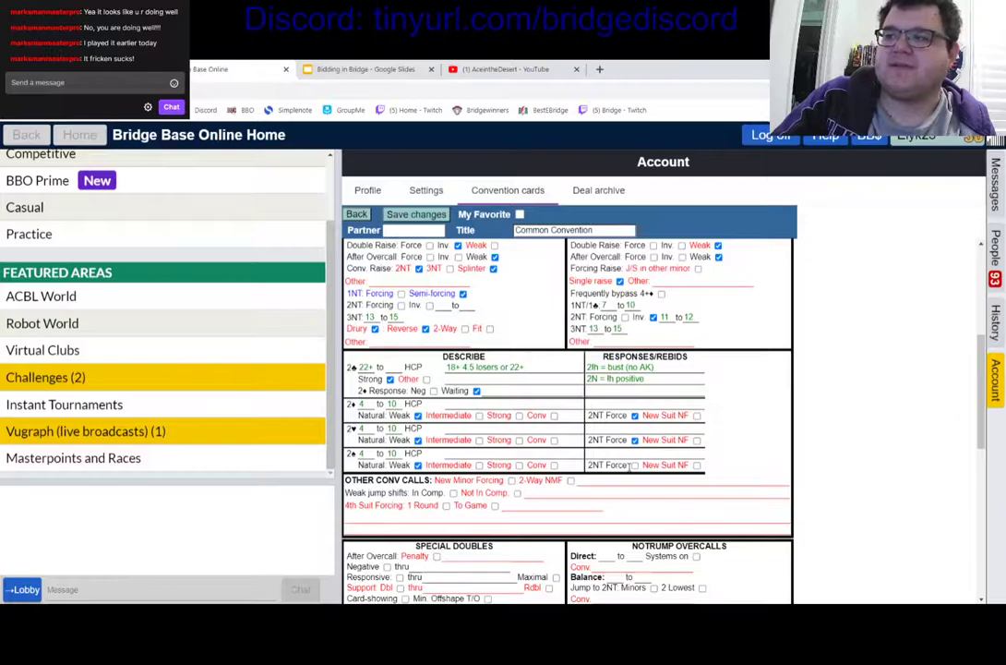
{"action": "left_click", "coordinate": [634, 465]}
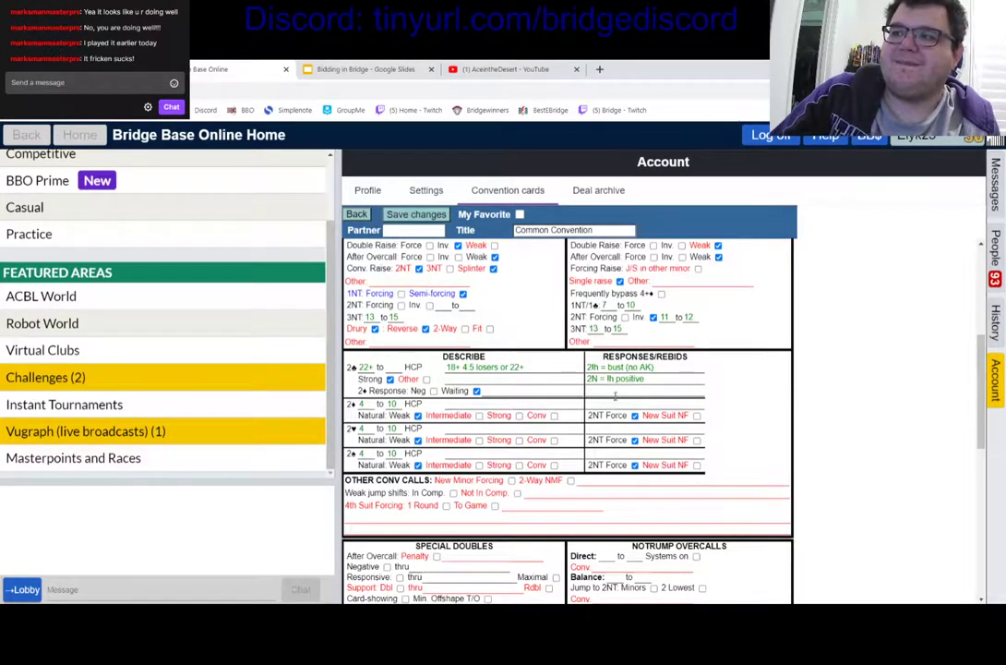
{"action": "left_click", "coordinate": [609, 403]}
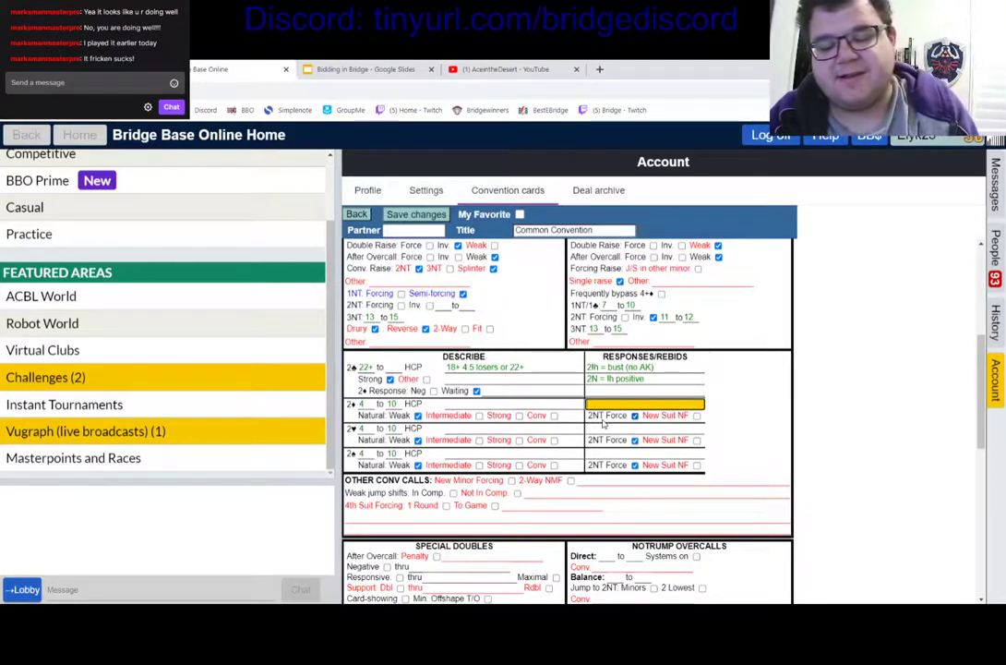
{"action": "type", "text": "min min max max"}
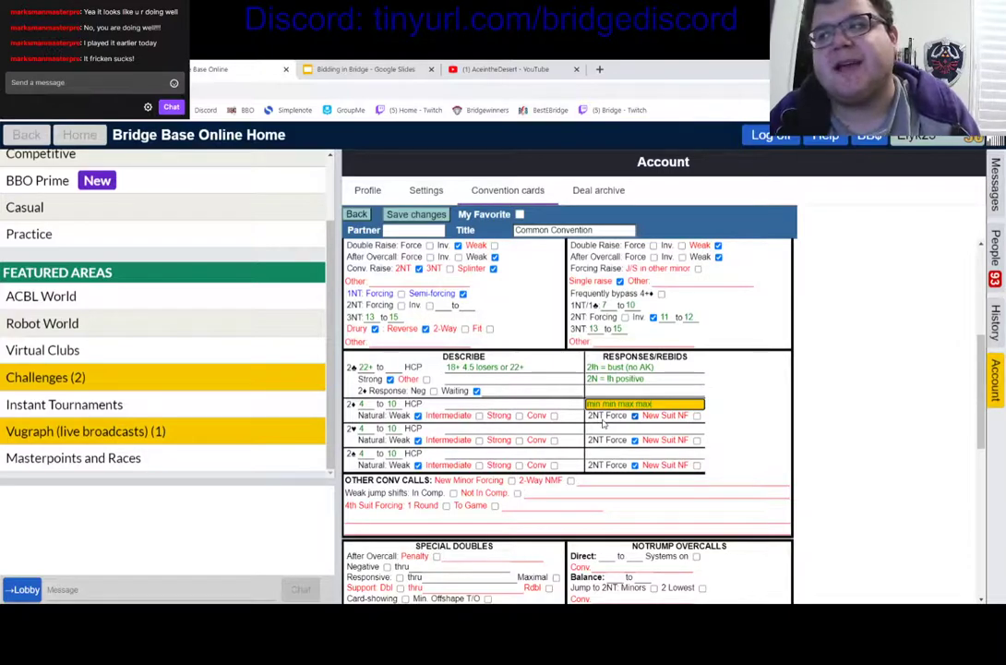
{"action": "type", "text": " gio"}
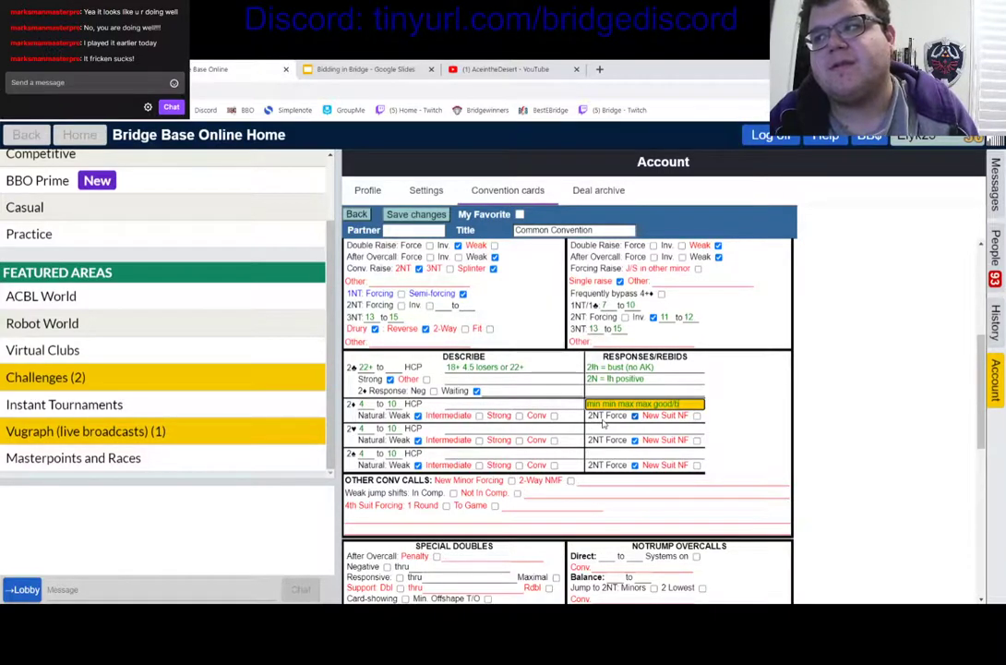
{"action": "type", "text": "/b"}
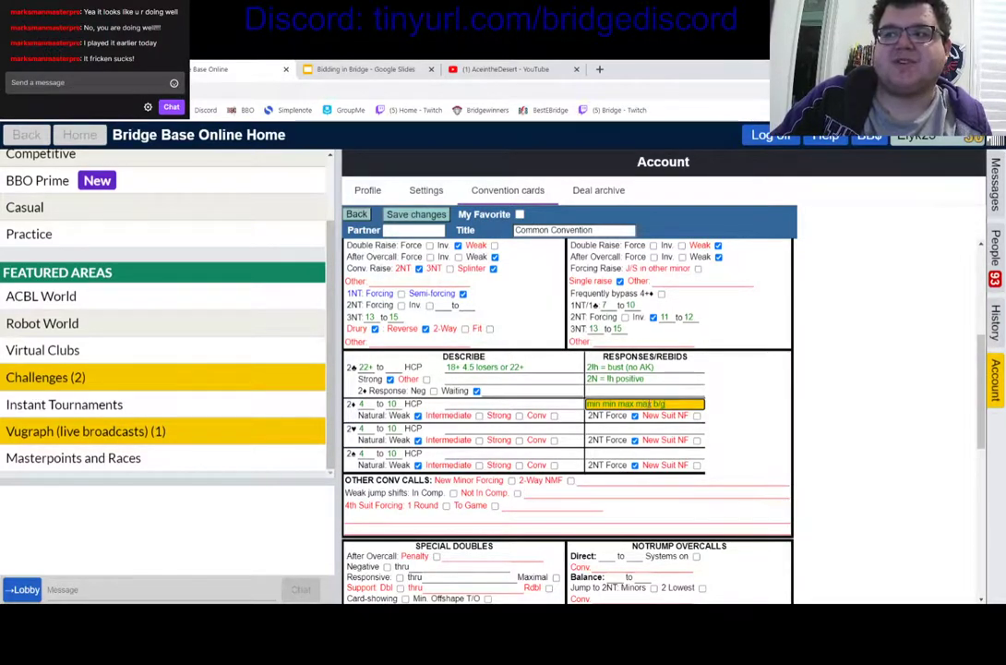
{"action": "key", "text": "ctrl+a"}
{"action": "key", "text": "BackSpace"}
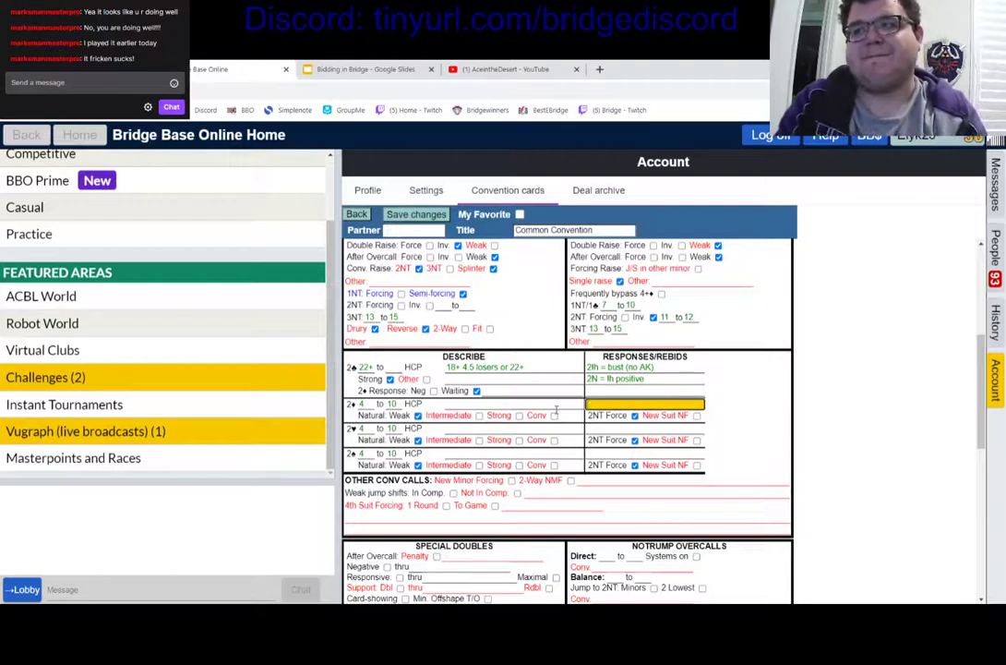
{"action": "type", "text": "ogust?"}
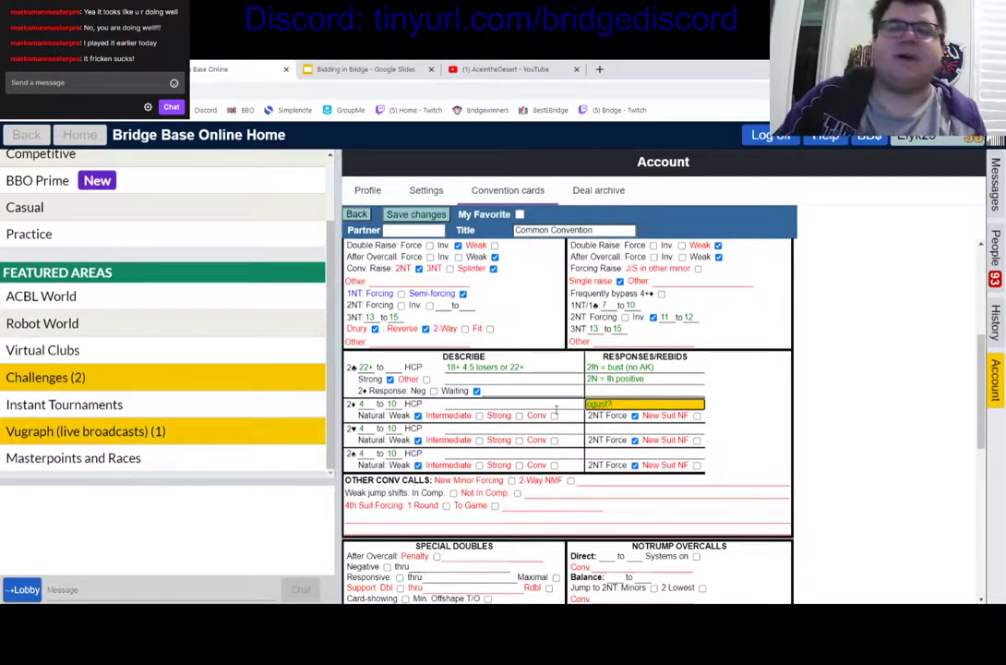
{"action": "key", "text": "BackSpace"}
{"action": "key", "text": "BackSpace"}
{"action": "key", "text": "BackSpace"}
{"action": "key", "text": "BackSpace"}
{"action": "key", "text": "BackSpace"}
{"action": "key", "text": "BackSpace"}
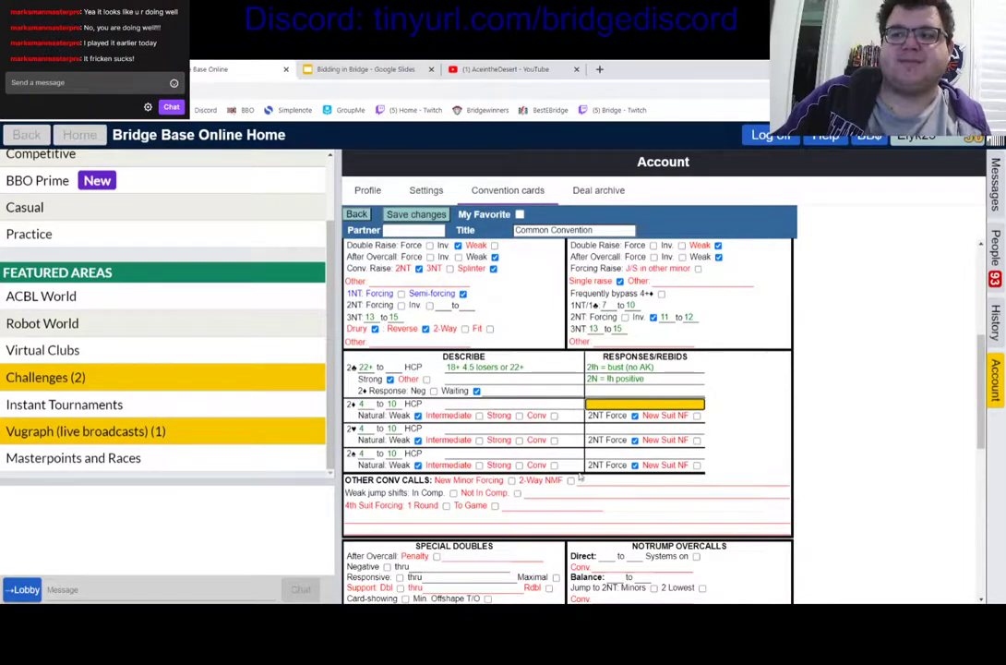
- Mark New Minor Forcing under the other conventional calls and add the note "1X-1Y-1N-2om 5+"
{"action": "scroll", "coordinate": [540, 446], "scroll_direction": "down", "scroll_amount": 1}
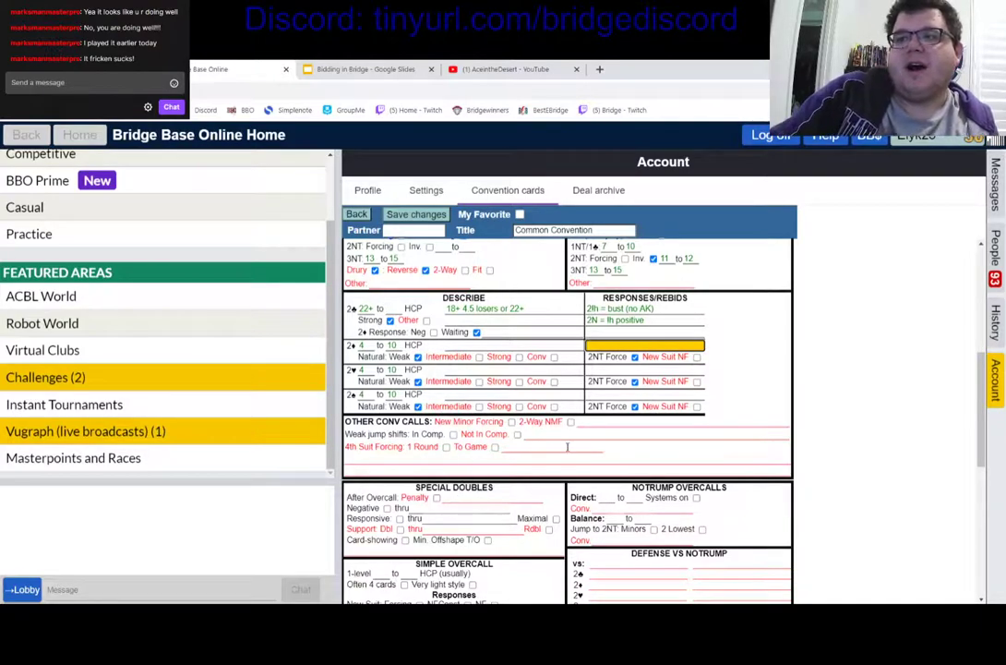
{"action": "left_click", "coordinate": [512, 422]}
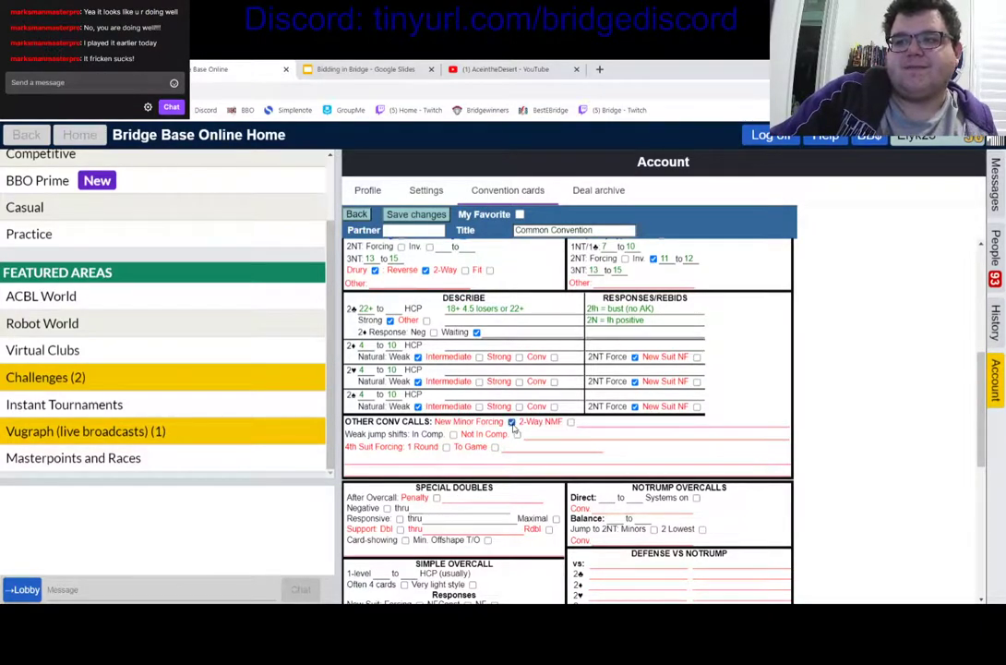
{"action": "left_click", "coordinate": [598, 422]}
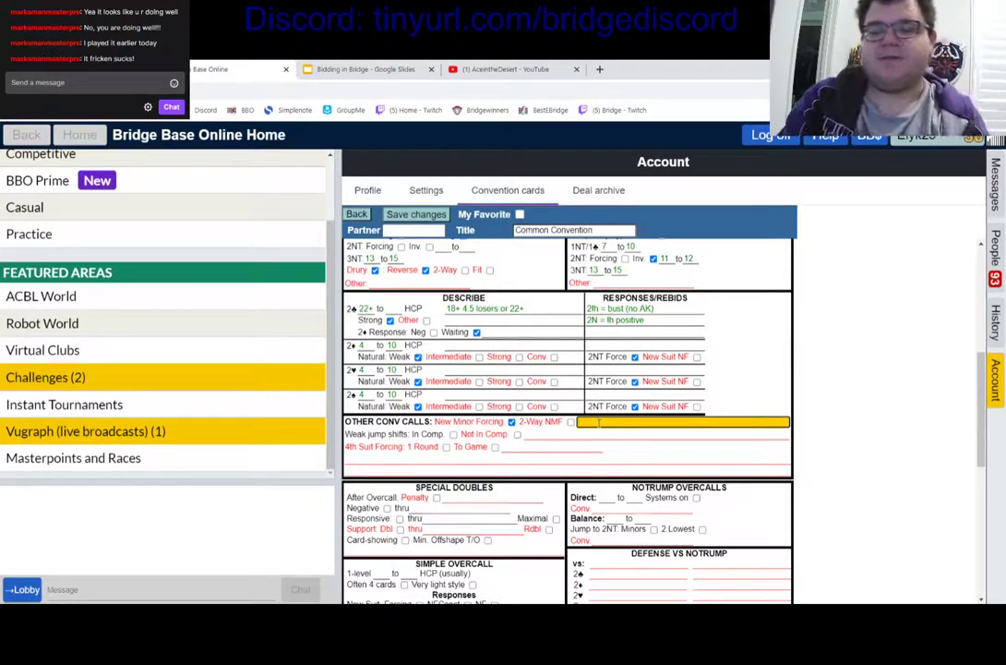
{"action": "type", "text": "XY-10Y-1N"}
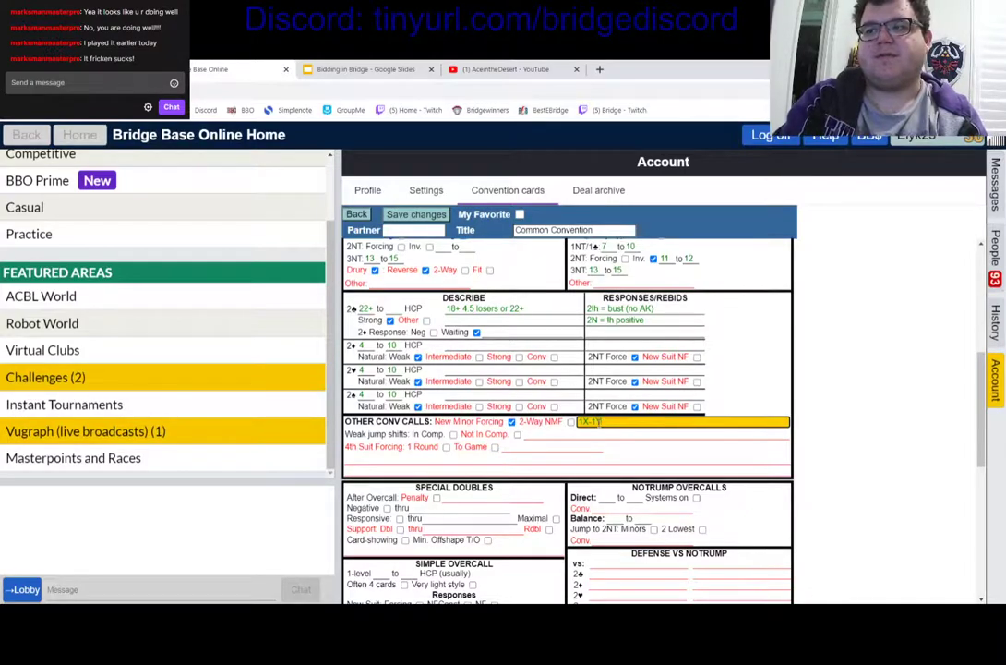
{"action": "type", "text": "-2c 5"}
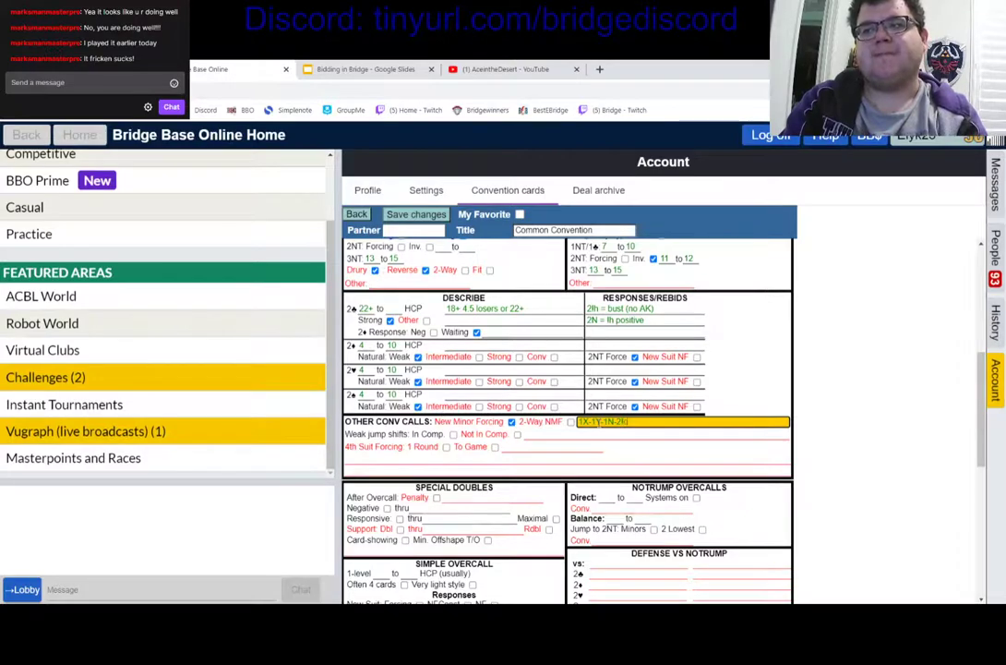
{"action": "type", "text": "+"}
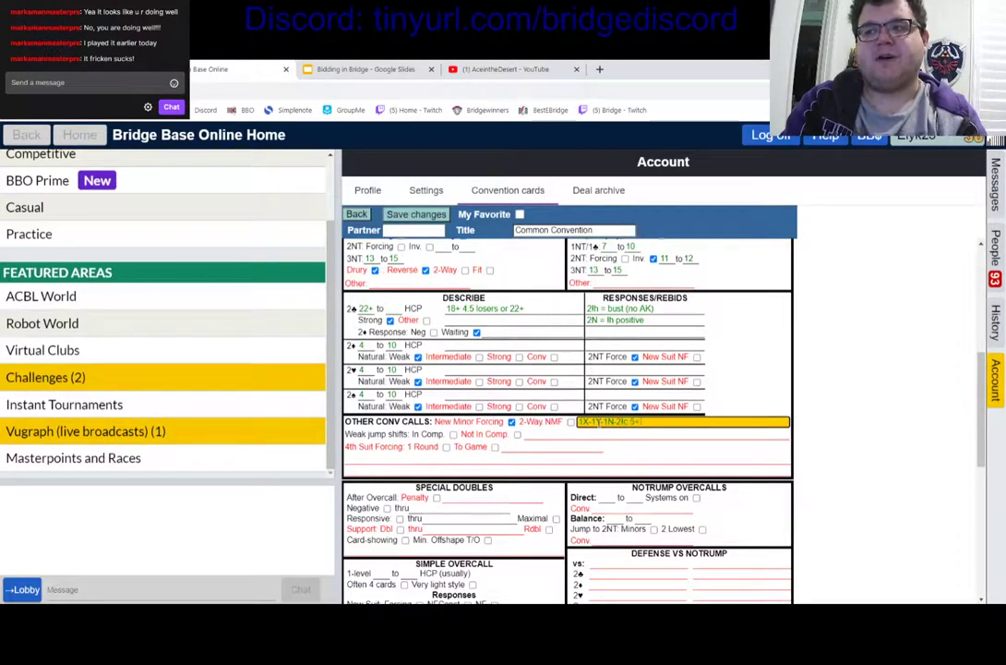
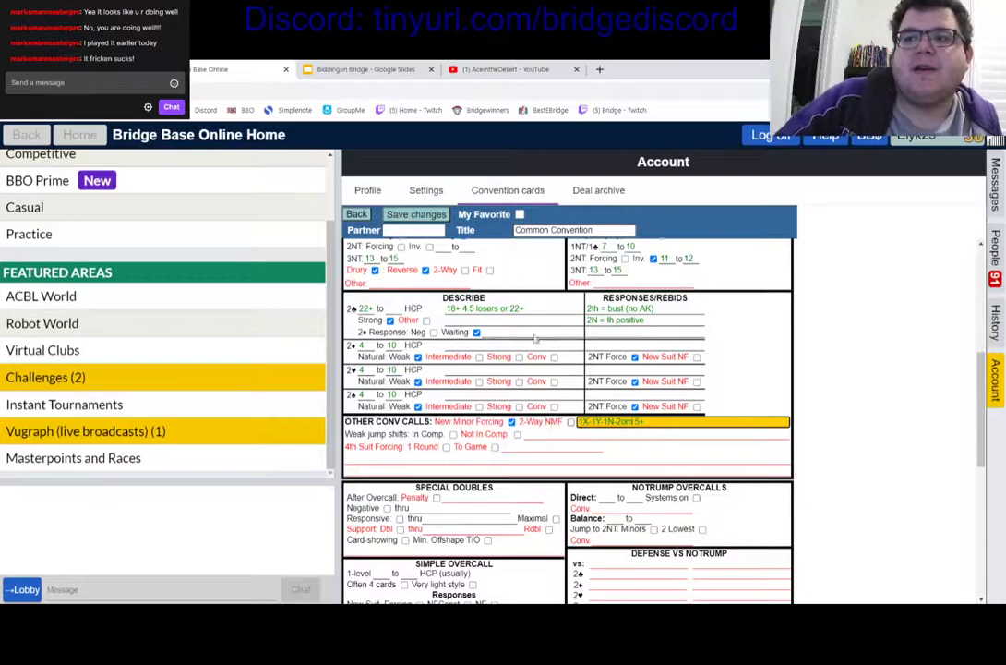
- Mark weak jump shifts as played both in competition and not in competition
{"action": "left_click", "coordinate": [453, 434]}
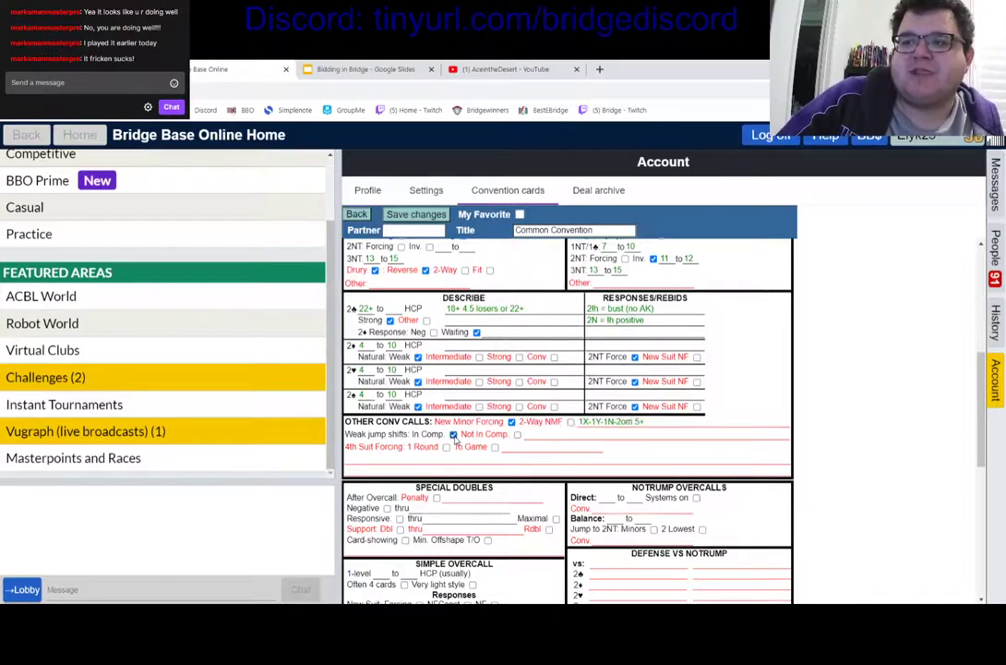
{"action": "left_click", "coordinate": [533, 434]}
{"action": "type", "text": "1M"}
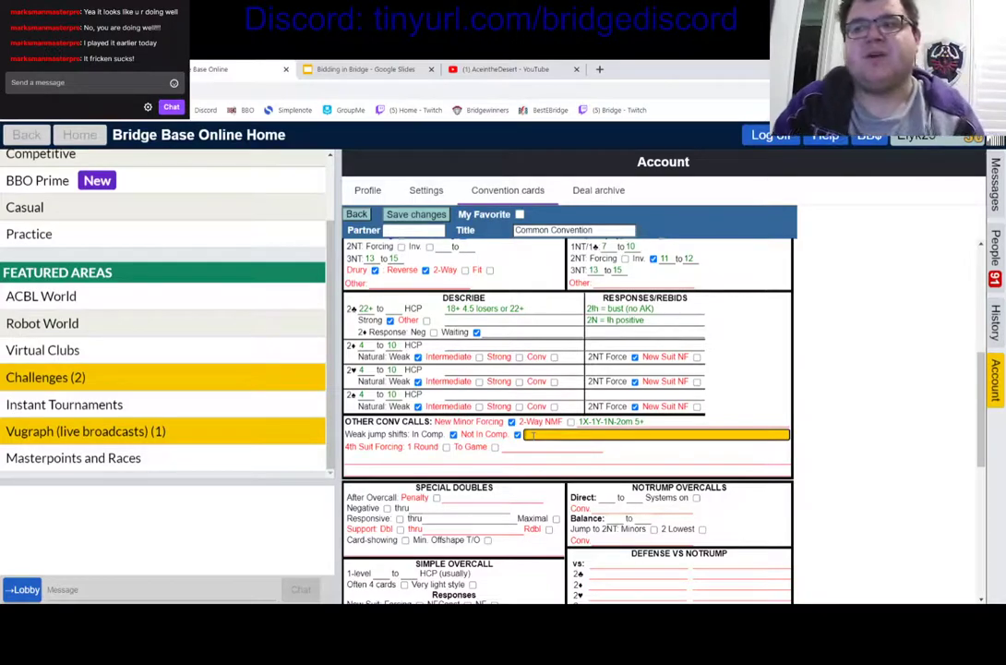
{"action": "type", "text": "-2"}
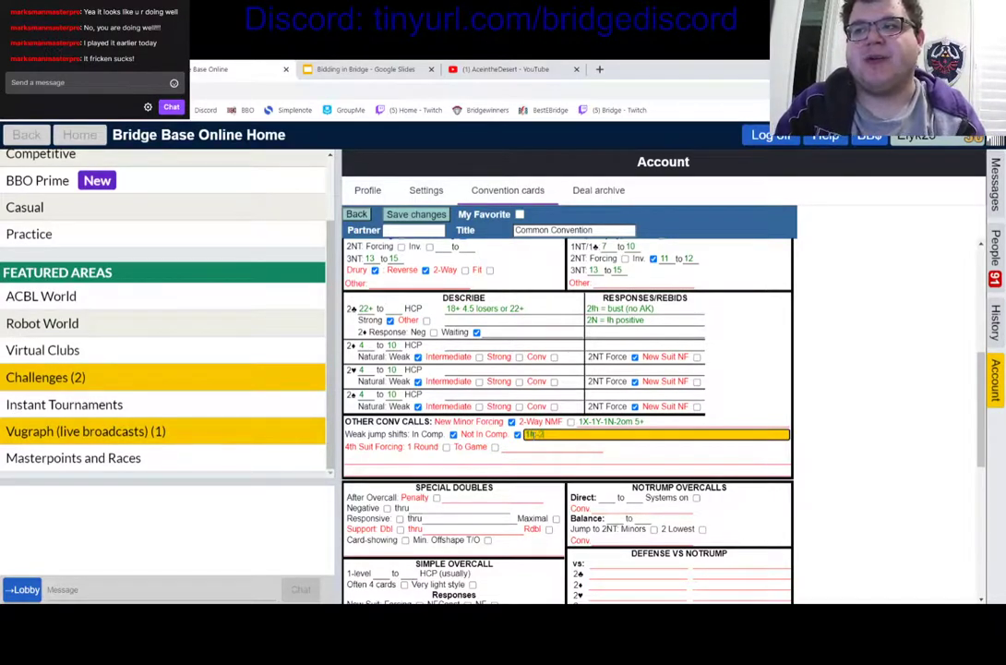
{"action": "type", "text": "M"}
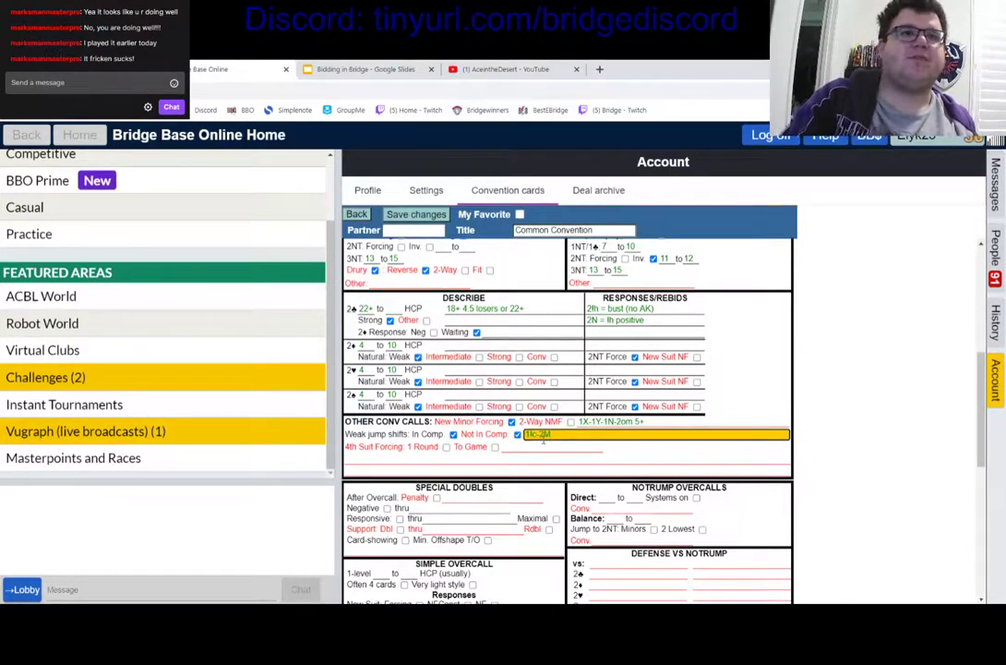
{"action": "key", "text": "BackSpace"}
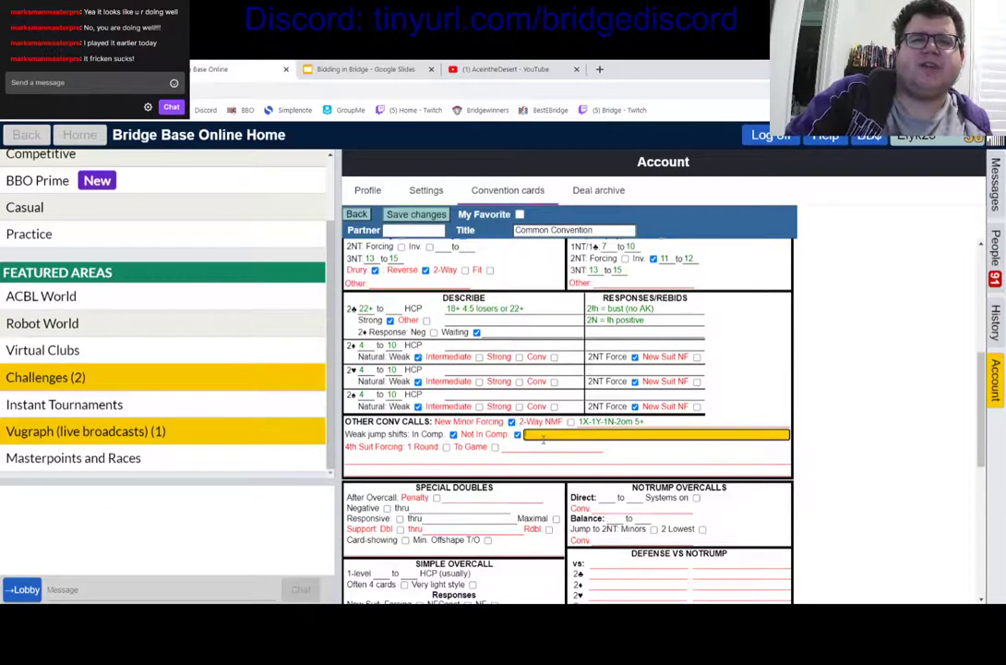
{"action": "type", "text": "NF"}
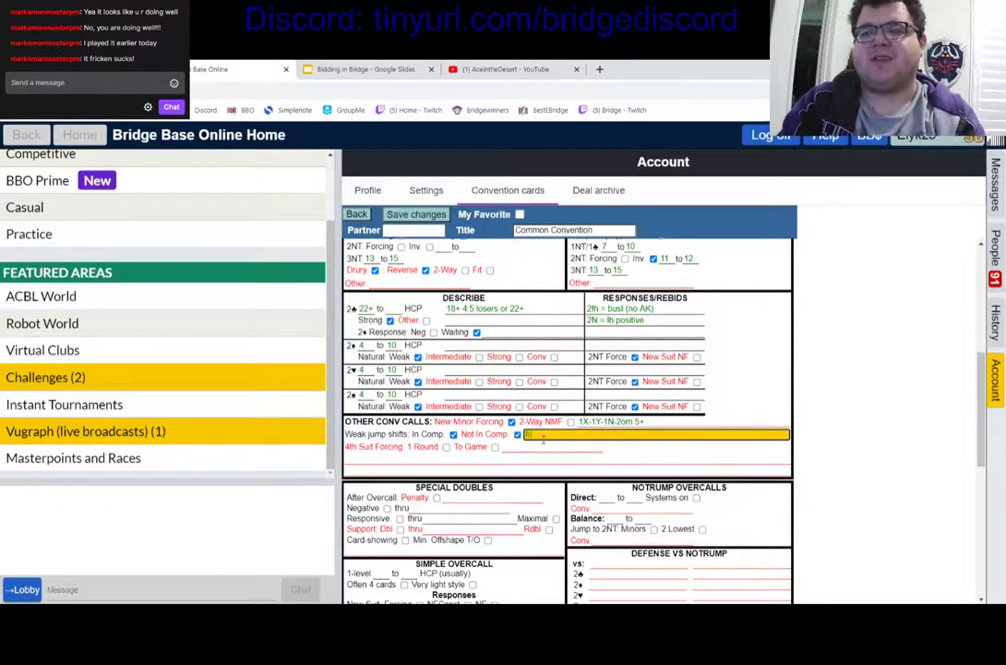
{"action": "type", "text": "-2M"}
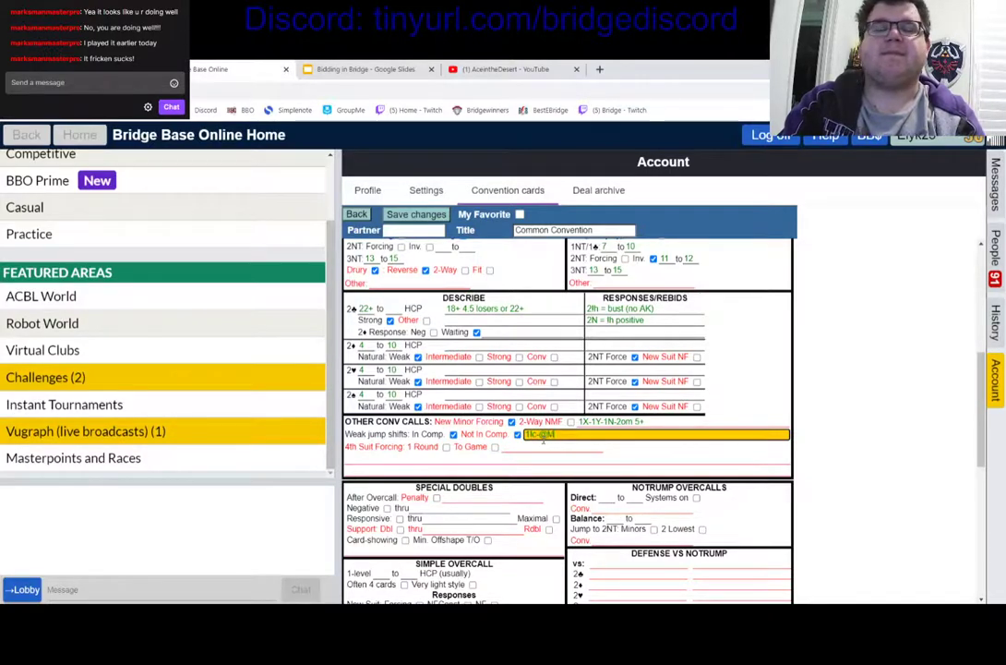
{"action": "key", "text": "BackSpace"}
{"action": "key", "text": "BackSpace"}
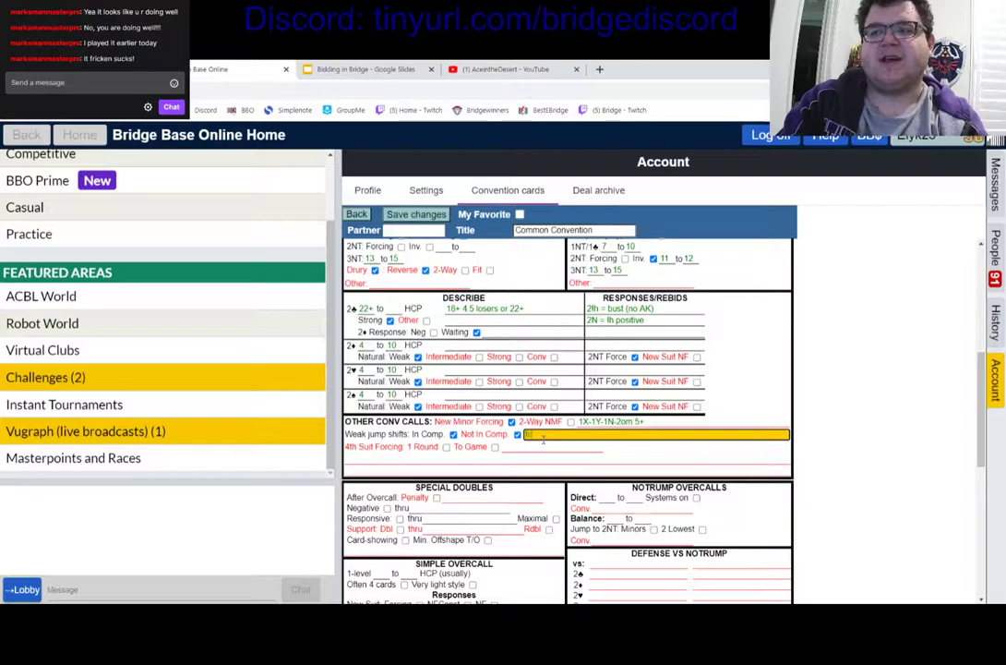
{"action": "type", "text": "1c"}
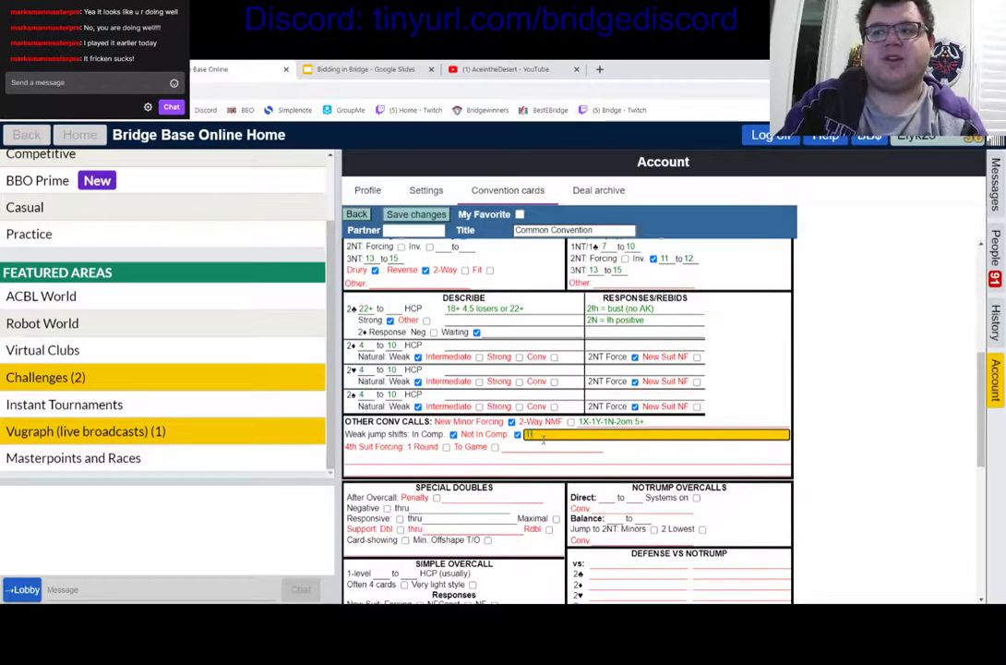
{"action": "type", "text": "-1s-whatever"}
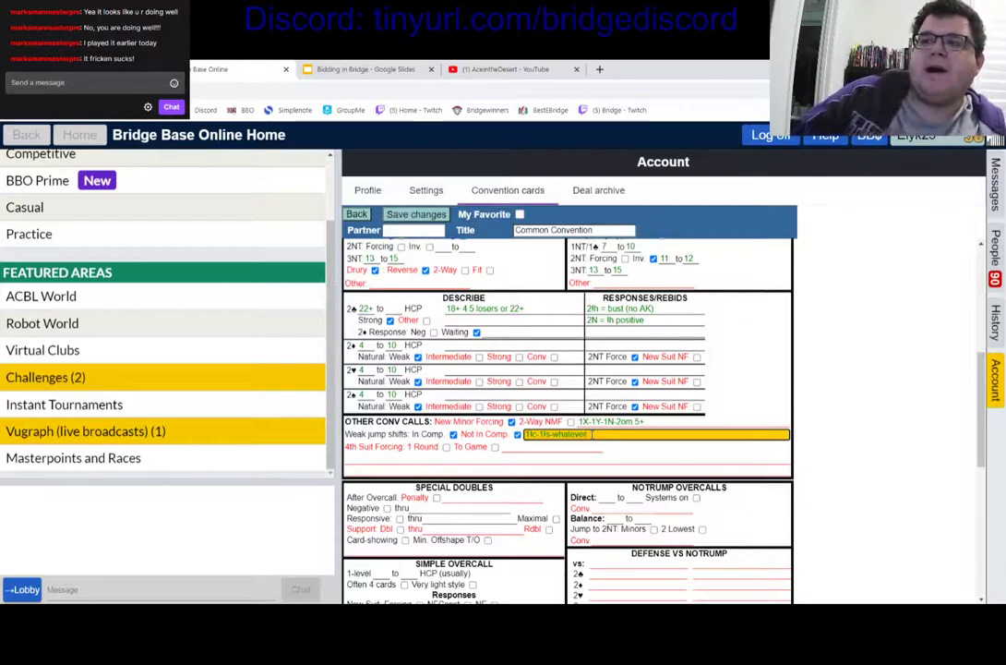
{"action": "key", "text": "BackSpace"}
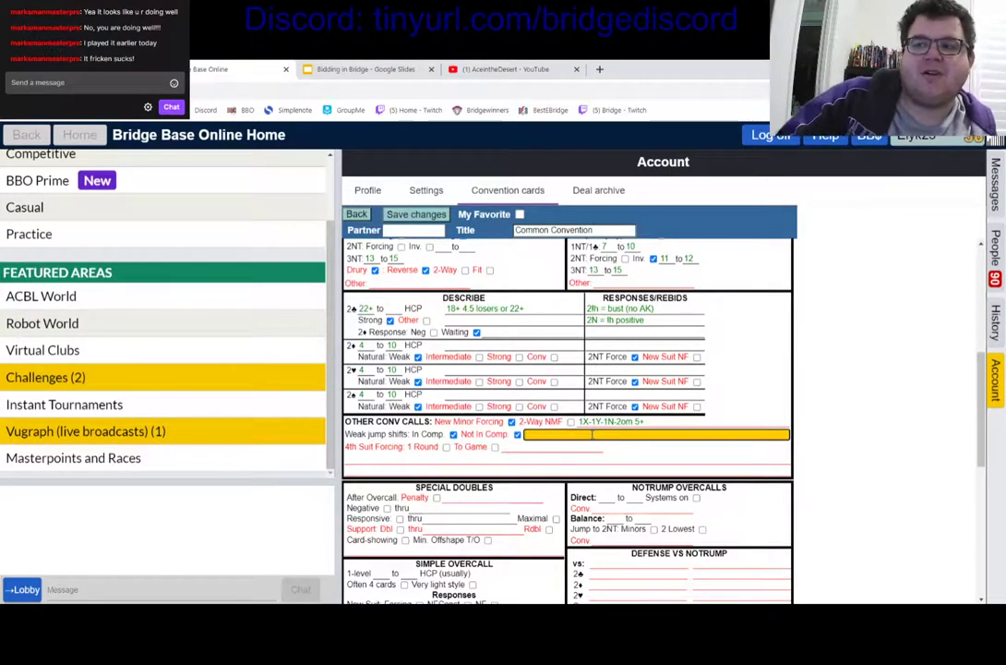
- Mark 4th Suit Forcing as forcing to game
{"action": "key", "text": "Tab"}
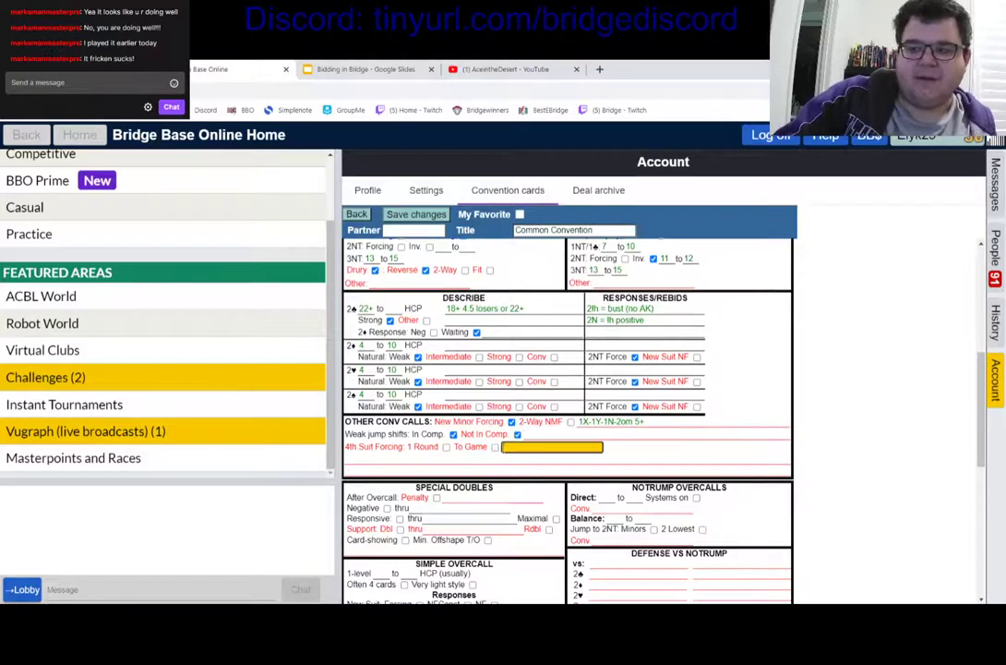
{"action": "left_click", "coordinate": [496, 447]}
- Add the note "Non-serious 1M-2C-2M-3M-3N?" on the first free line of the other conventional calls
{"action": "left_click", "coordinate": [485, 459]}
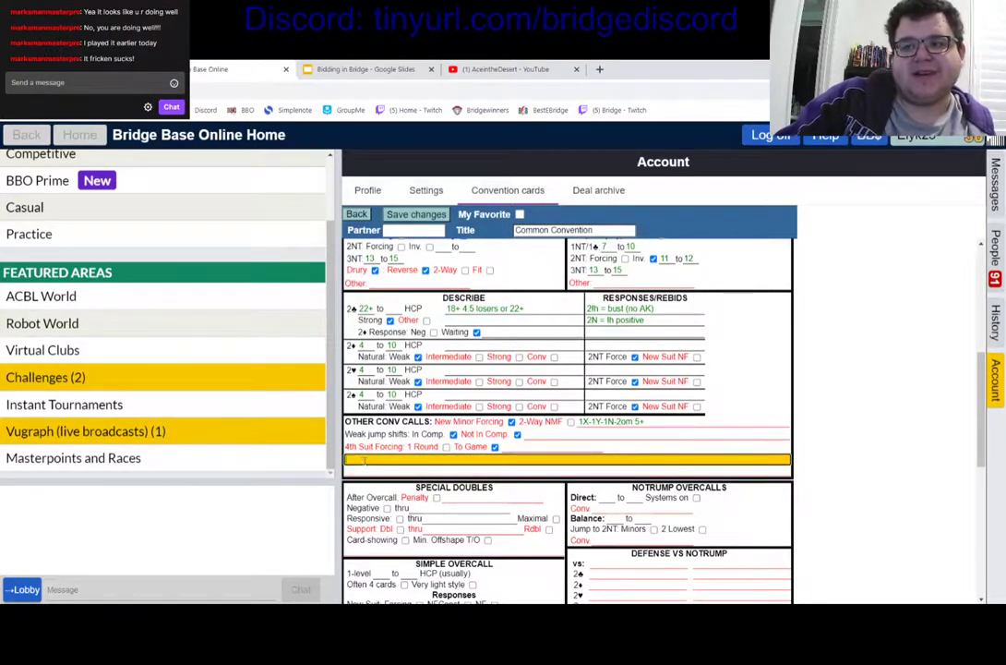
{"action": "type", "text": "Noneerious 1M-2C"}
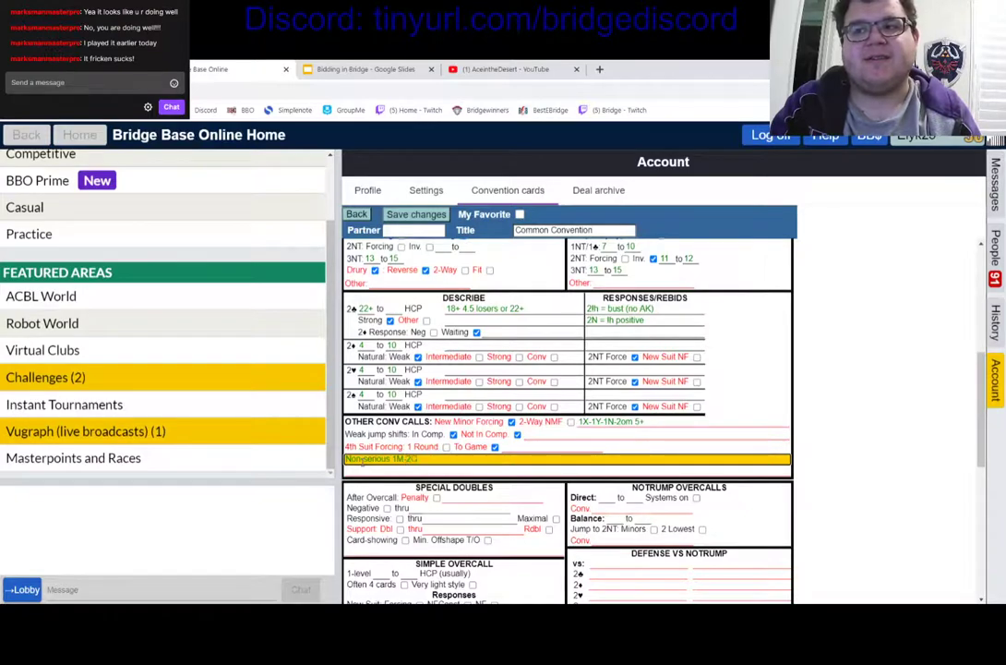
{"action": "type", "text": "-2M-3M"}
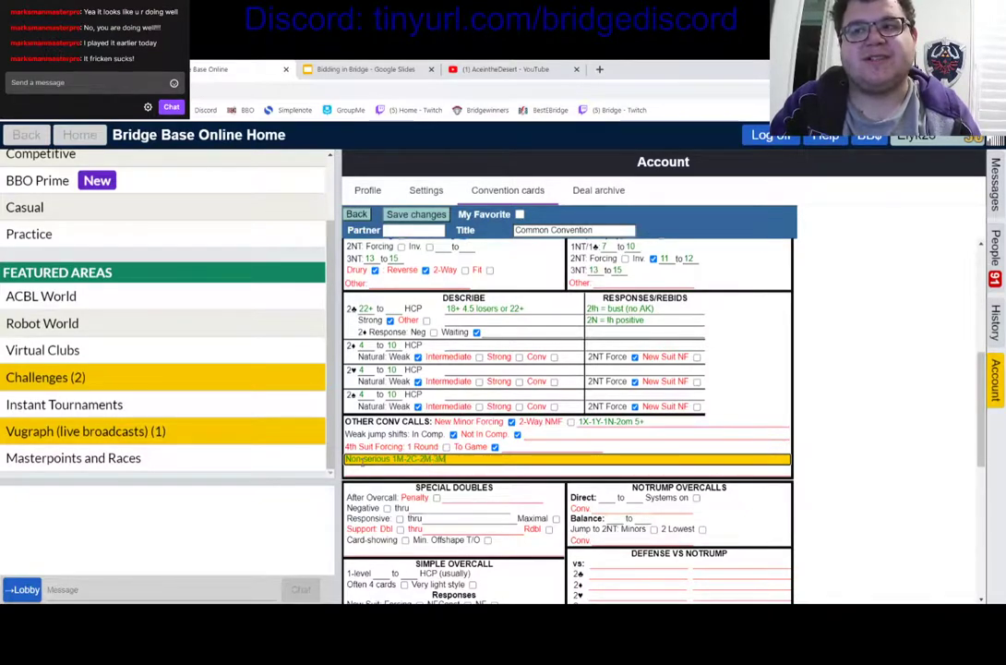
{"action": "type", "text": ","}
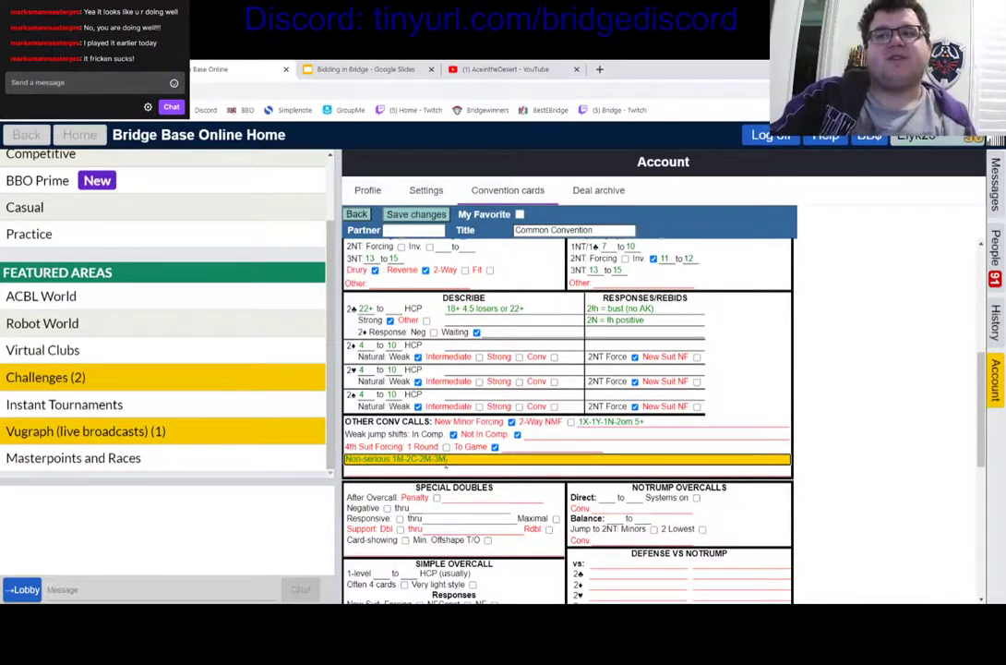
{"action": "type", "text": "3N"}
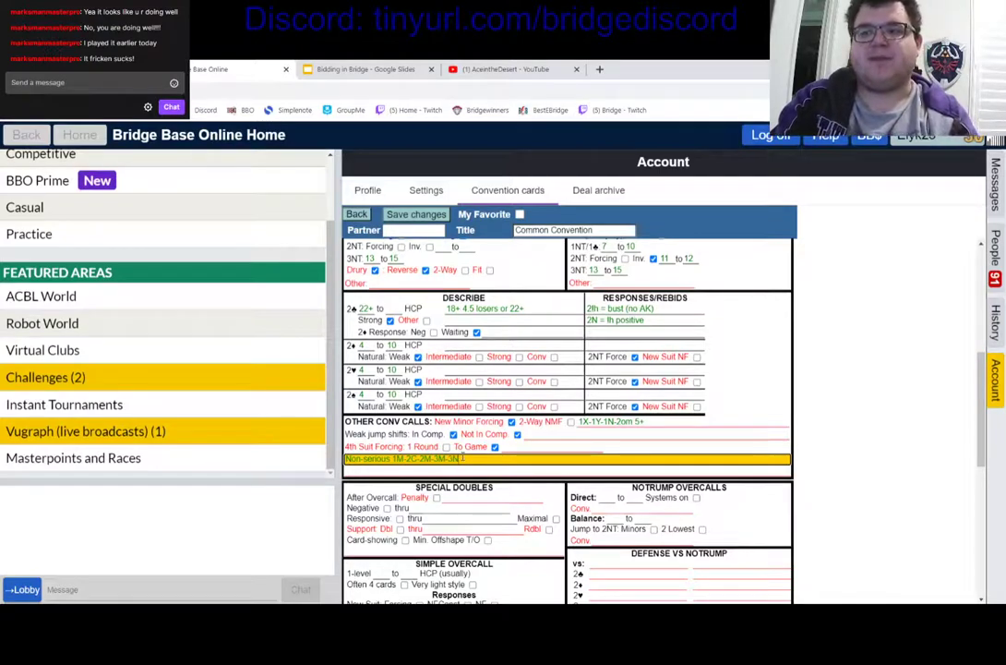
{"action": "type", "text": "T"}
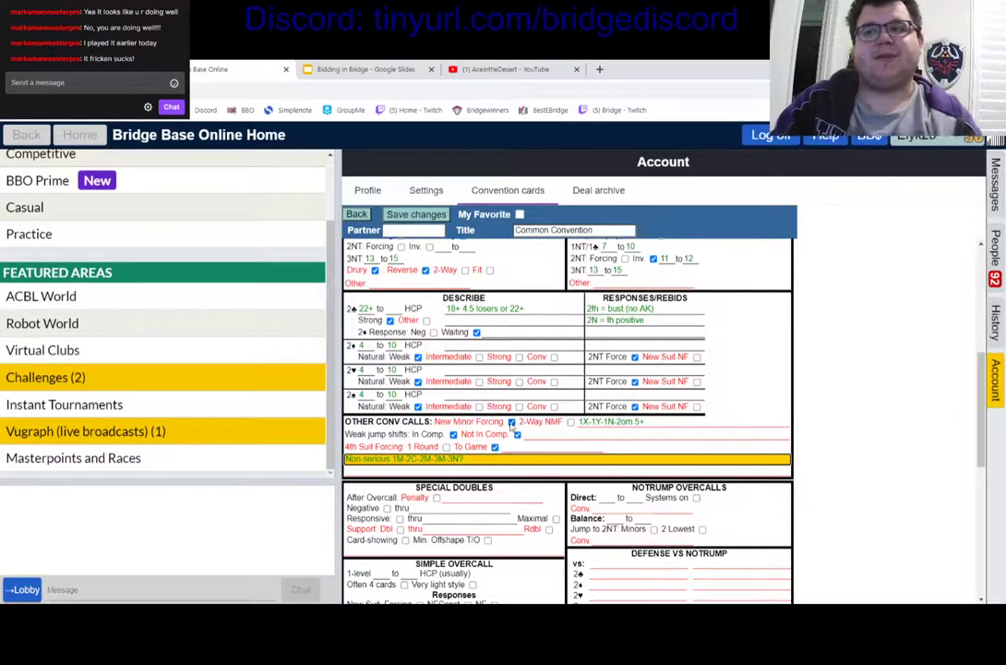
{"action": "type", "text": "1M-2N-3N"}
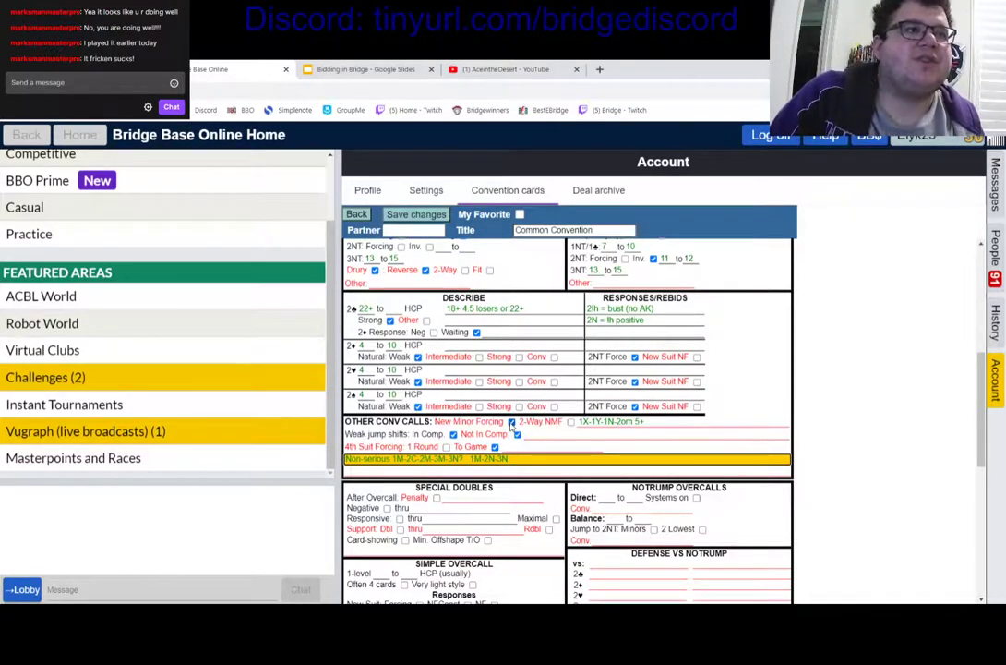
{"action": "key", "text": "BackSpace"}
{"action": "key", "text": "BackSpace"}
{"action": "key", "text": "BackSpace"}
{"action": "key", "text": "BackSpace"}
{"action": "key", "text": "BackSpace"}
{"action": "key", "text": "BackSpace"}
{"action": "key", "text": "BackSpace"}
{"action": "key", "text": "BackSpace"}
{"action": "key", "text": "BackSpace"}
{"action": "key", "text": "BackSpace"}
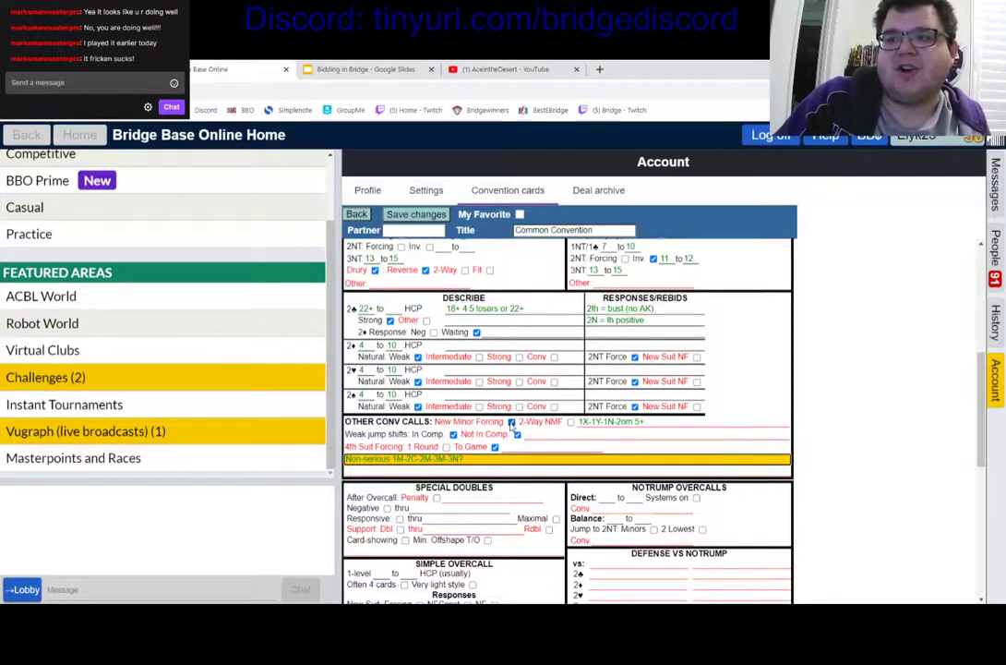
{"action": "left_click", "coordinate": [442, 471]}
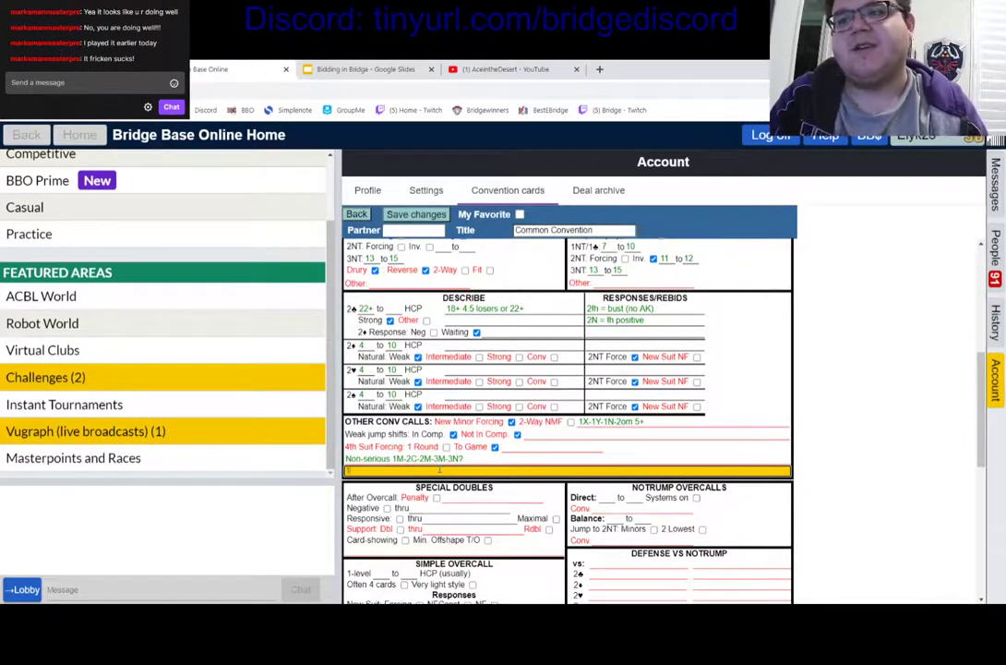
{"action": "type", "text": "1M-2C-2M 1M-2C-2N"}
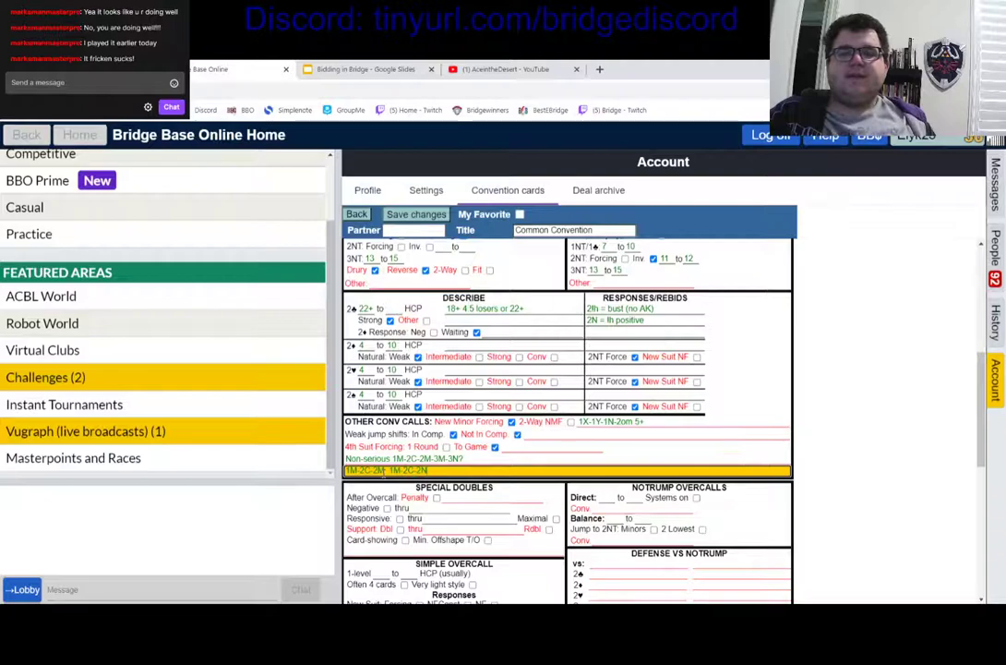
{"action": "scroll", "coordinate": [411, 471], "scroll_direction": "up", "scroll_amount": 1}
{"action": "scroll", "coordinate": [439, 471], "scroll_direction": "down", "scroll_amount": 1}
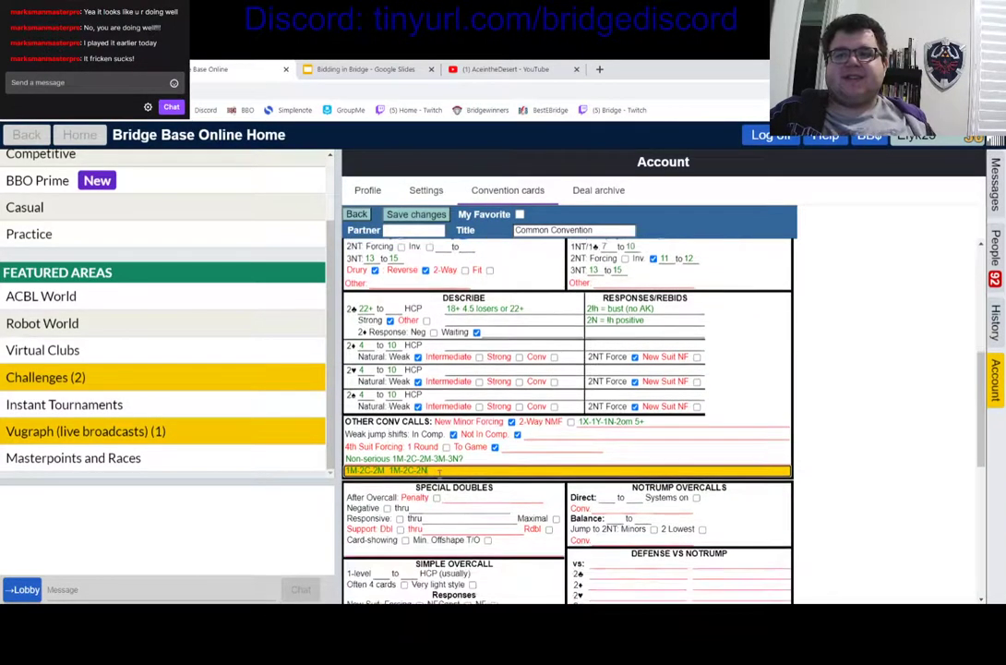
{"action": "left_click_drag", "start_coordinate": [440, 470], "coordinate": [220, 460]}
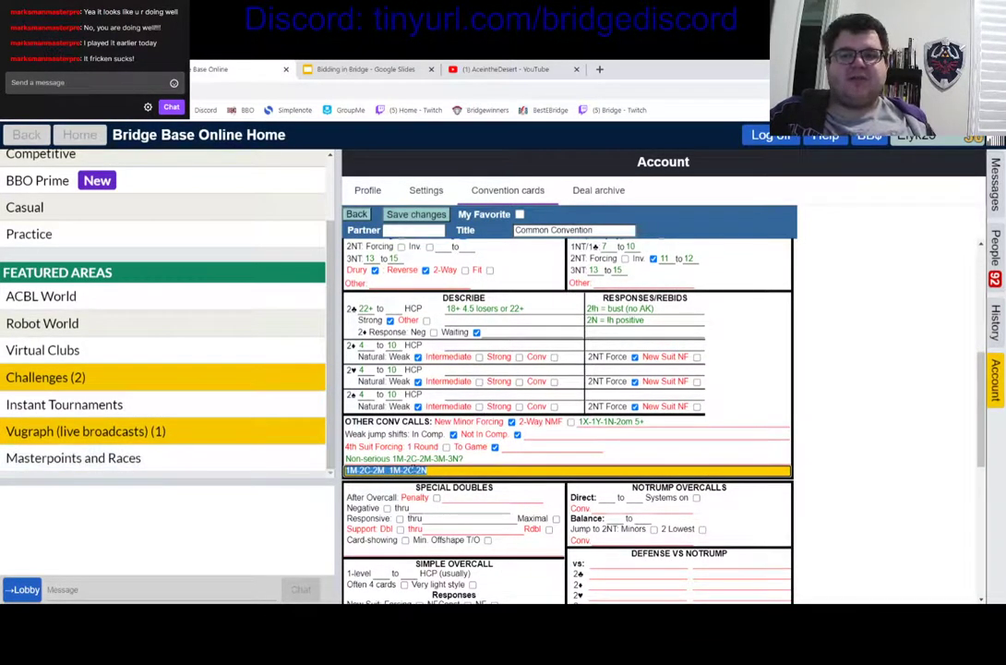
{"action": "key", "text": "BackSpace"}
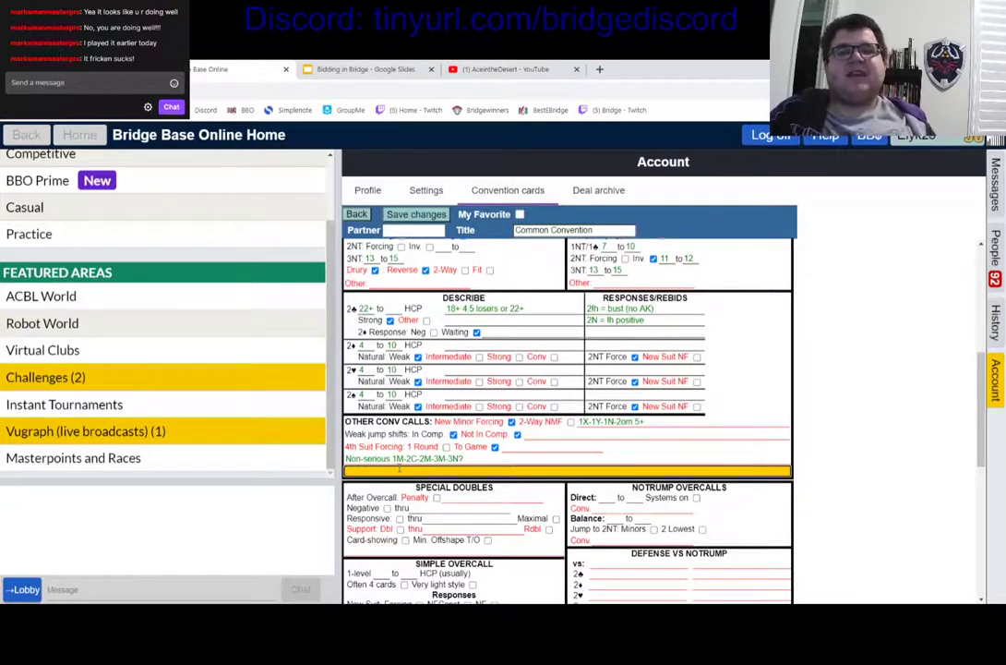
- Clear the non-serious note from the other conventional calls
{"action": "scroll", "coordinate": [486, 427], "scroll_direction": "up", "scroll_amount": 2}
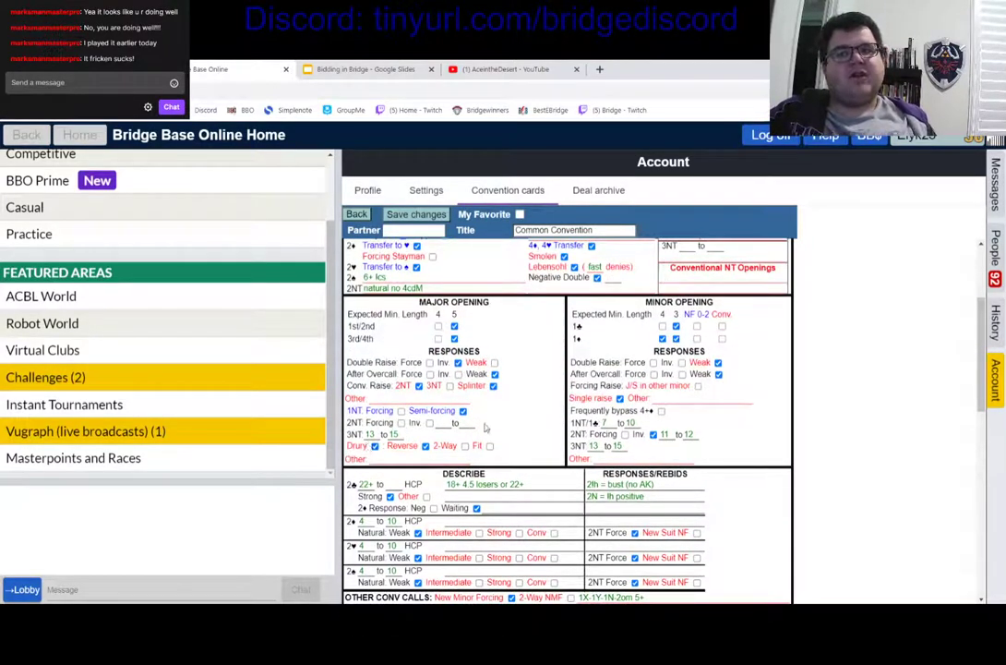
{"action": "scroll", "coordinate": [475, 427], "scroll_direction": "up", "scroll_amount": 2}
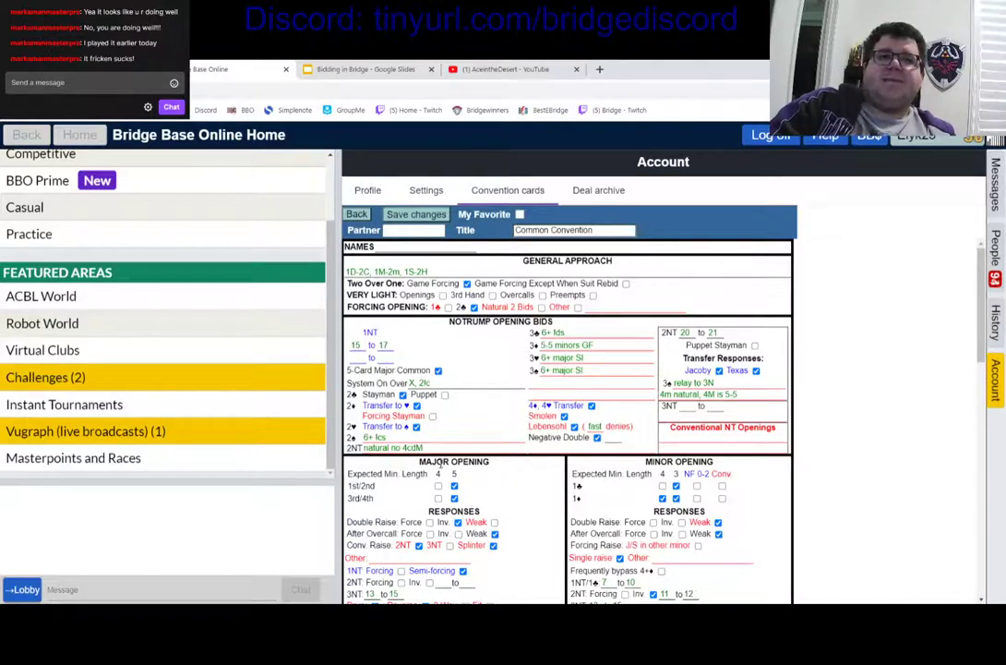
{"action": "scroll", "coordinate": [440, 467], "scroll_direction": "down", "scroll_amount": 5}
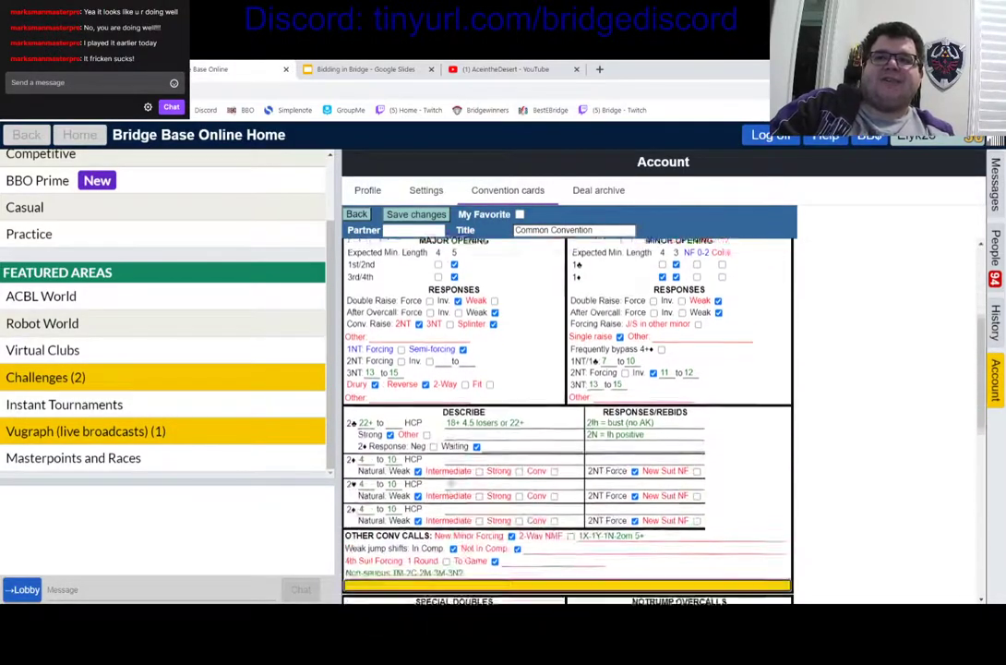
{"action": "key", "text": "ctrl+z"}
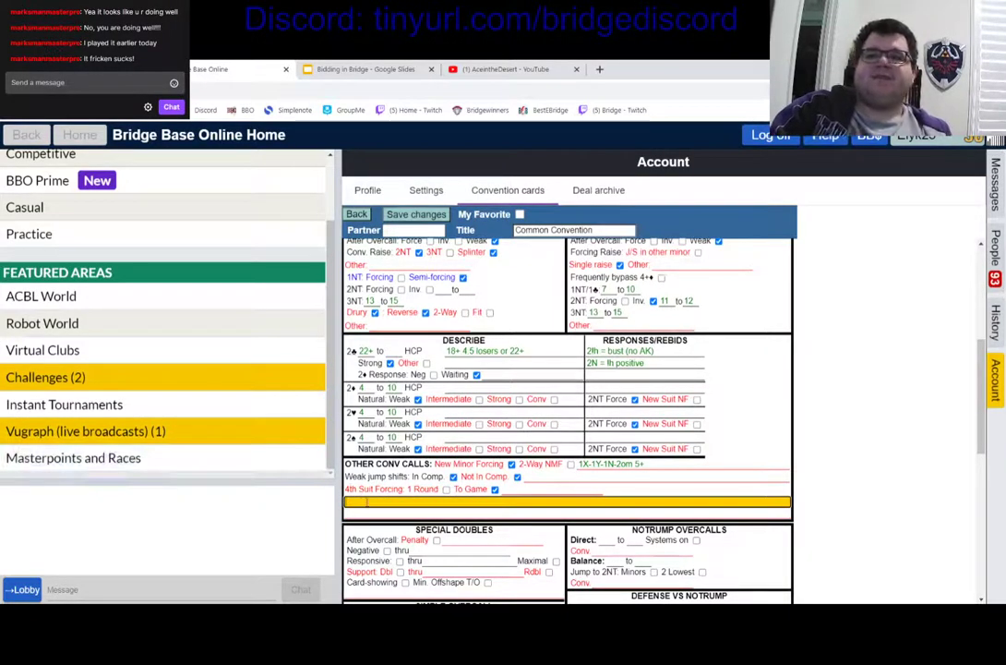
{"action": "key", "text": "Return"}
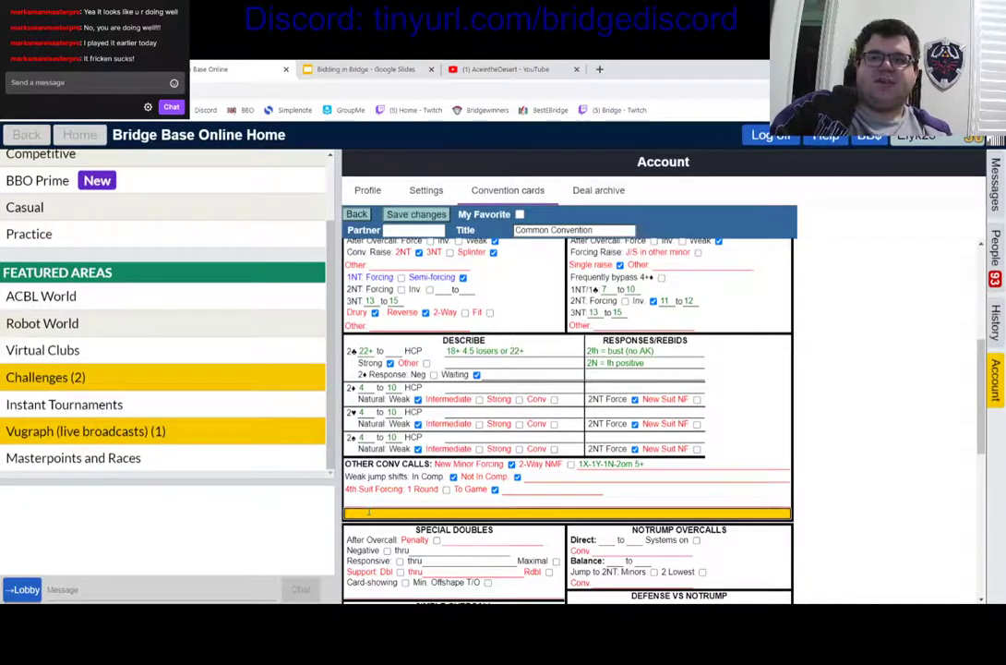
{"action": "scroll", "coordinate": [567, 415], "scroll_direction": "up", "scroll_amount": 3}
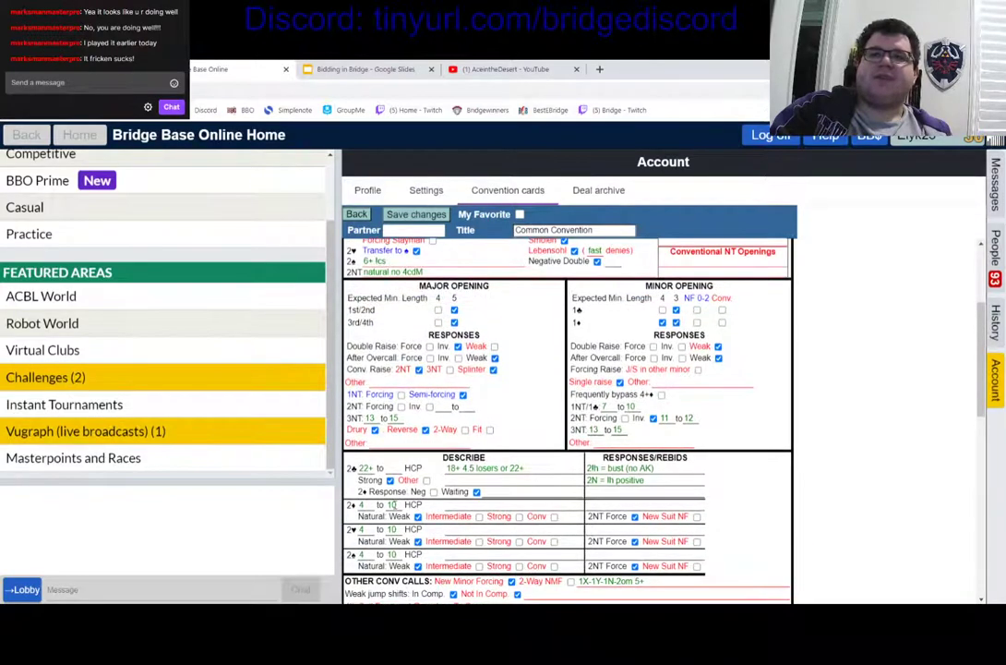
{"action": "scroll", "coordinate": [406, 468], "scroll_direction": "up", "scroll_amount": 4}
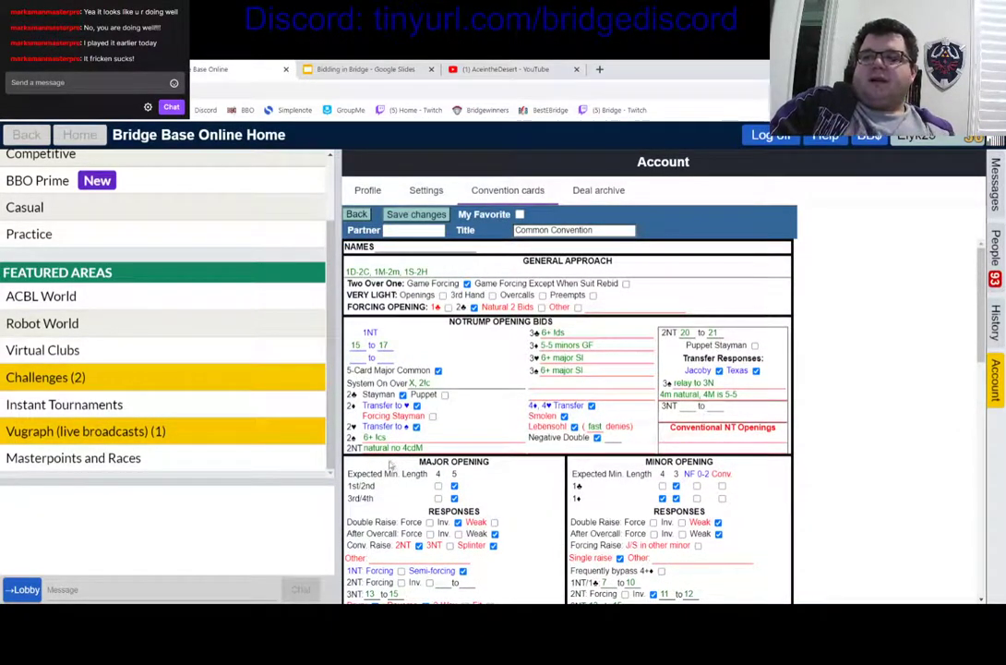
{"action": "scroll", "coordinate": [389, 466], "scroll_direction": "down", "scroll_amount": 5}
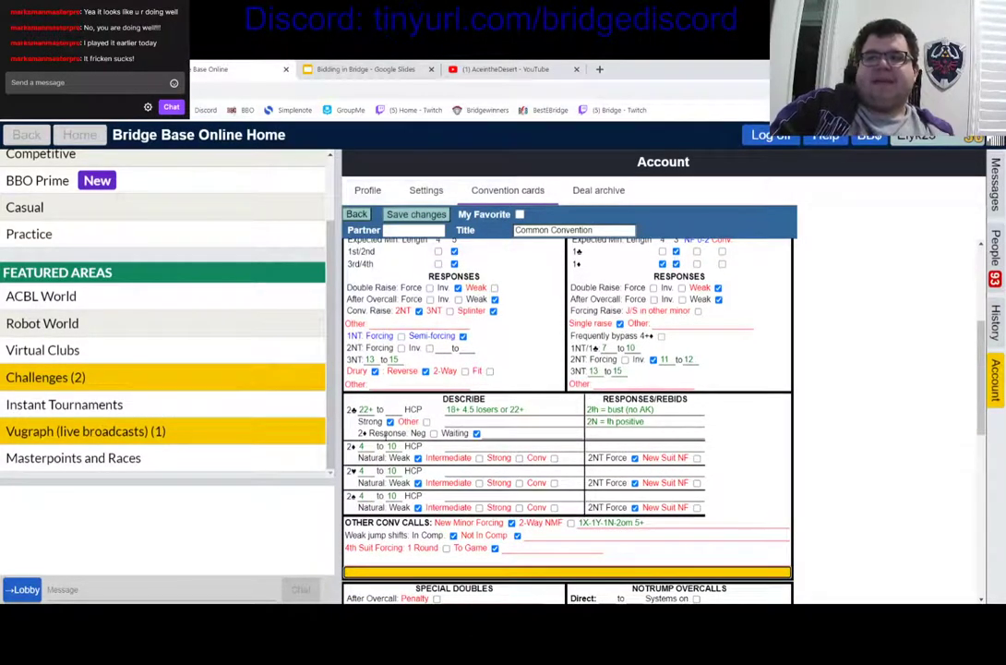
{"action": "scroll", "coordinate": [436, 433], "scroll_direction": "up", "scroll_amount": 1}
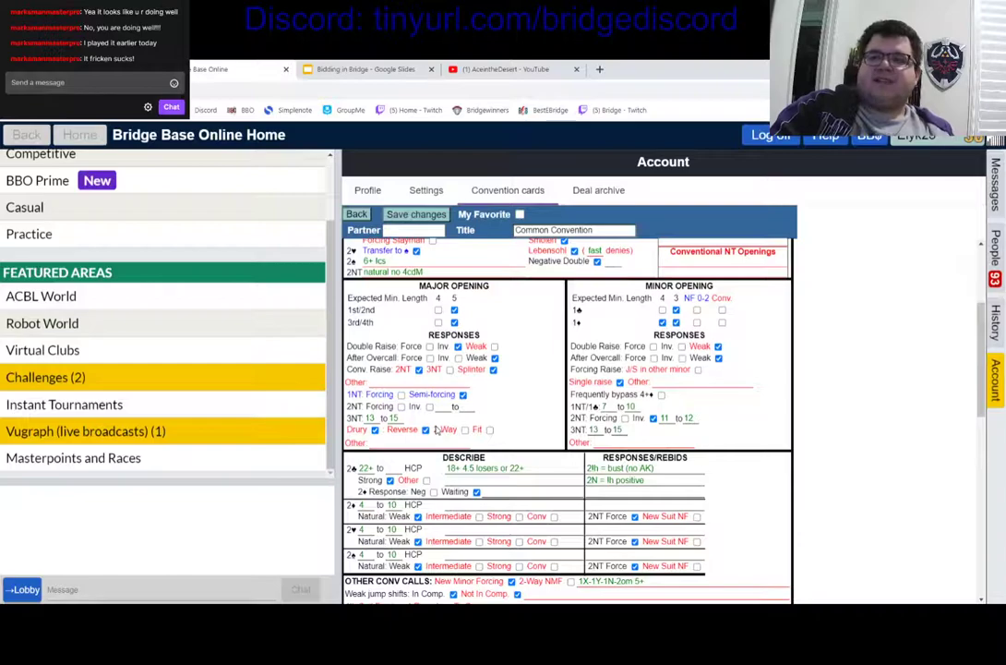
{"action": "scroll", "coordinate": [437, 430], "scroll_direction": "down", "scroll_amount": 1}
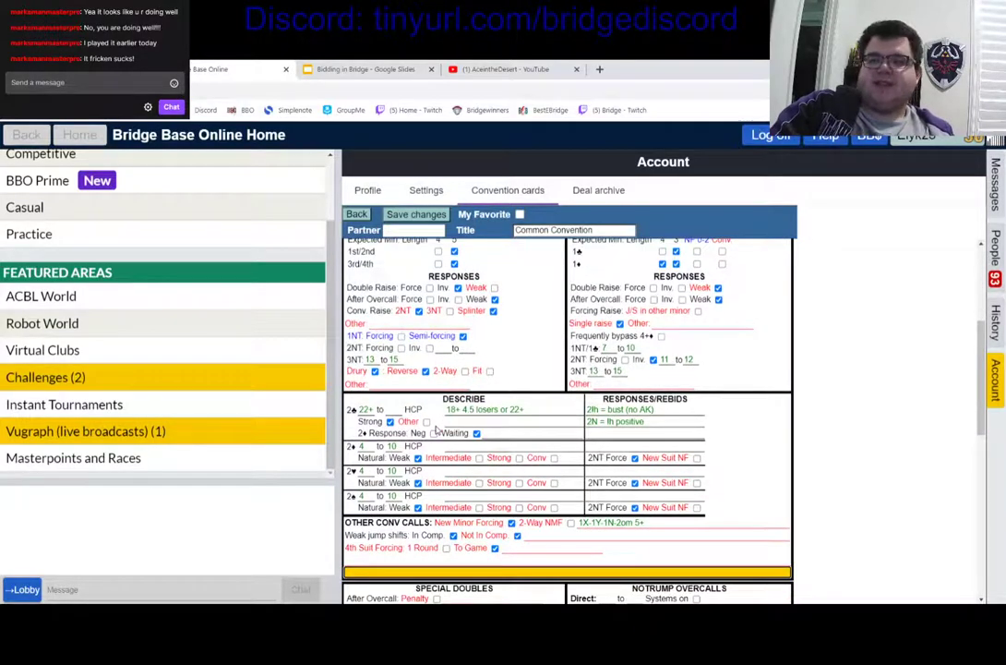
- Clear the "1X-1Y-1N-2om 5+" note beside New Minor Forcing in the other conventional calls
{"action": "key", "text": "shift+Tab"}
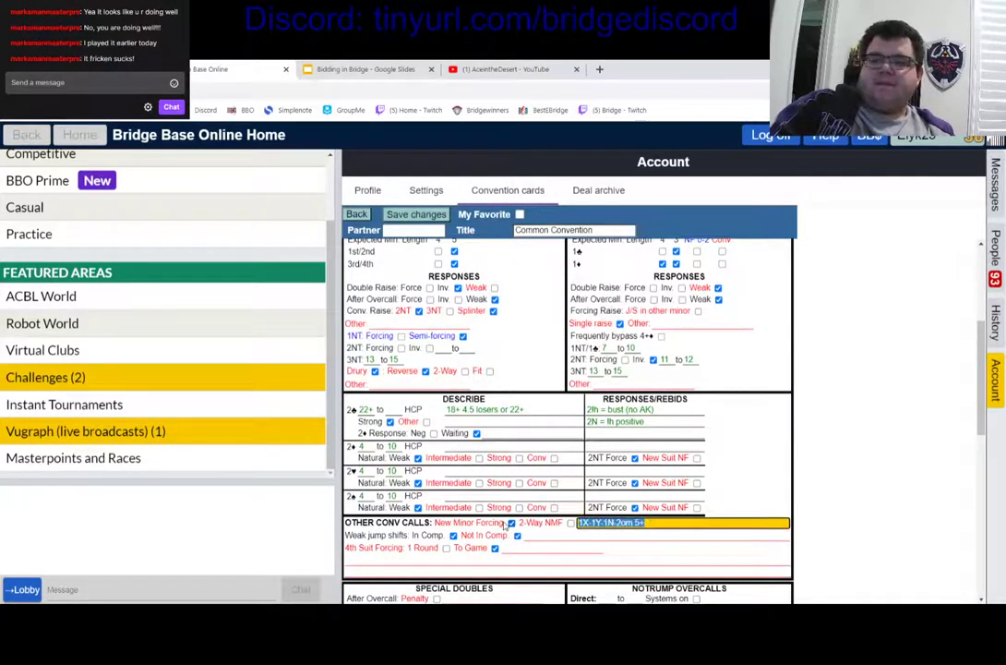
{"action": "key", "text": "BackSpace"}
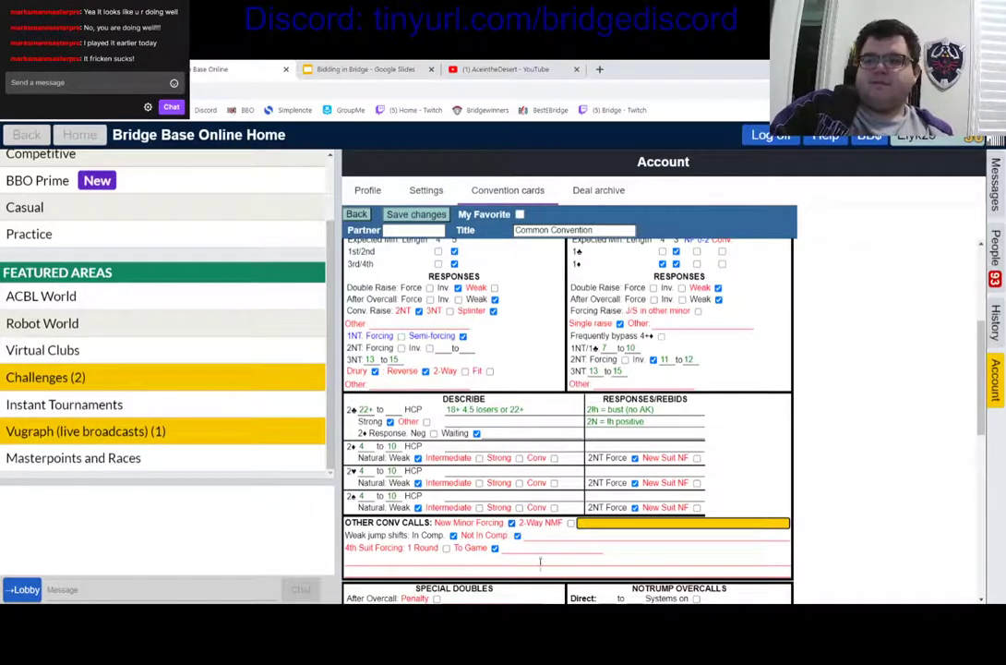
{"action": "left_click", "coordinate": [533, 564]}
- Retitle the card "Common Convention Card" and save the changes
{"action": "scroll", "coordinate": [533, 564], "scroll_direction": "up", "scroll_amount": 1}
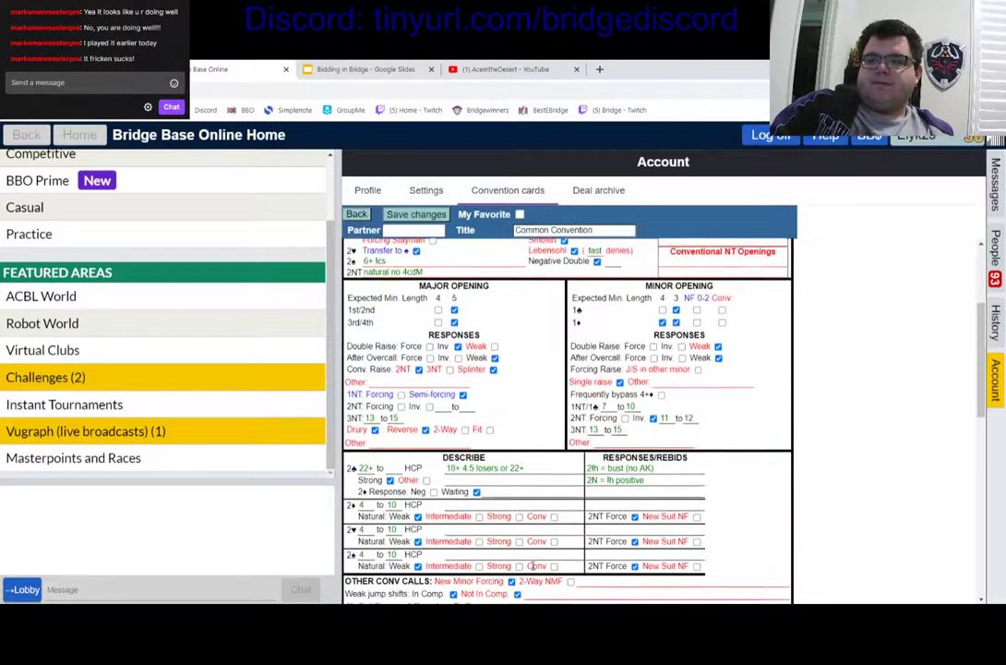
{"action": "scroll", "coordinate": [532, 569], "scroll_direction": "up", "scroll_amount": 3}
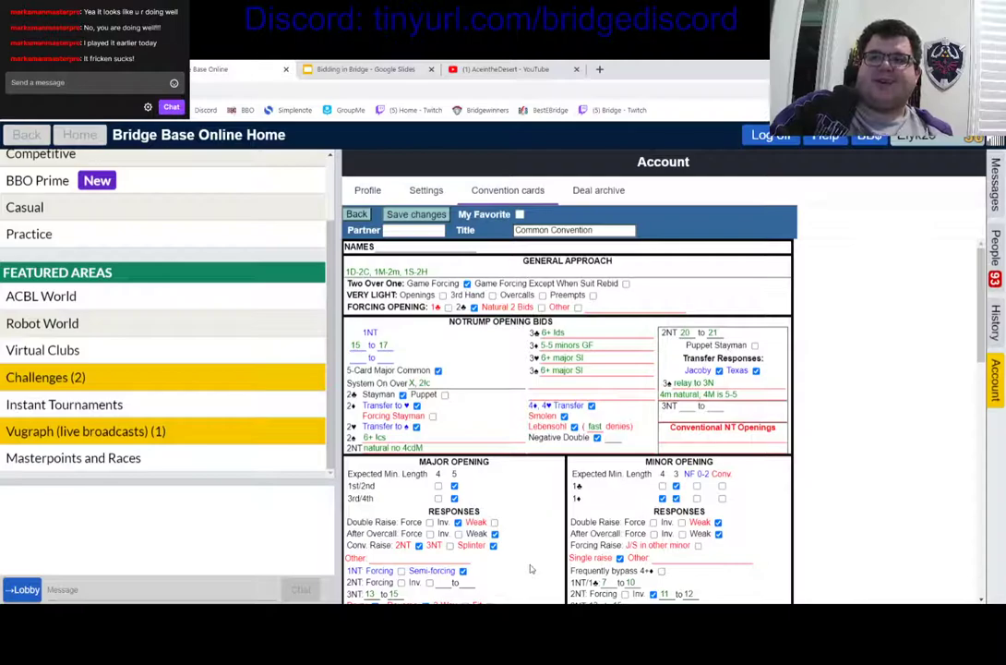
{"action": "left_click", "coordinate": [603, 231]}
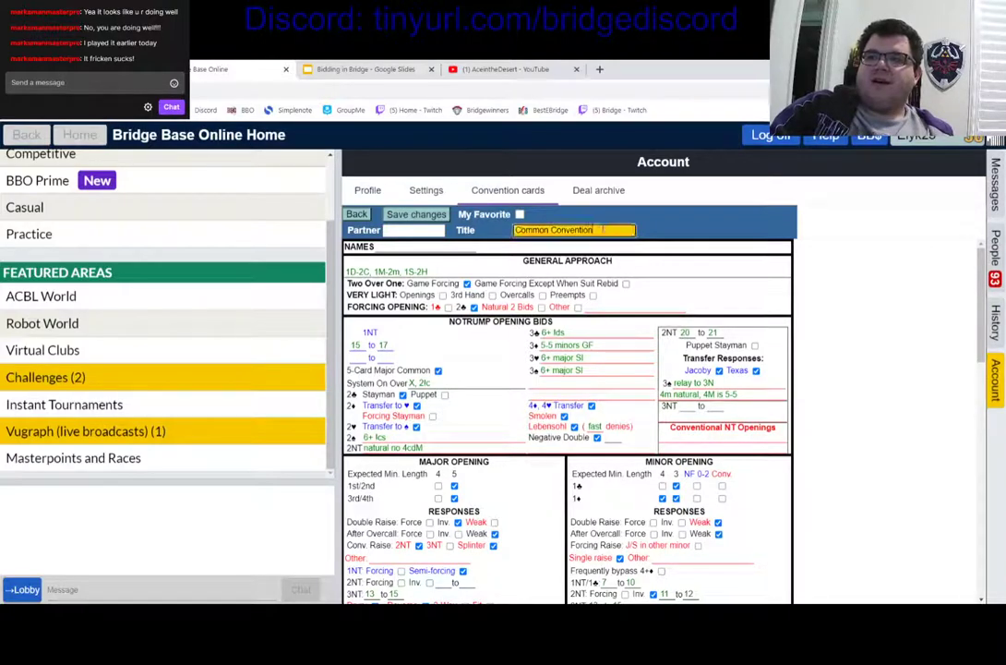
{"action": "type", "text": "Card"}
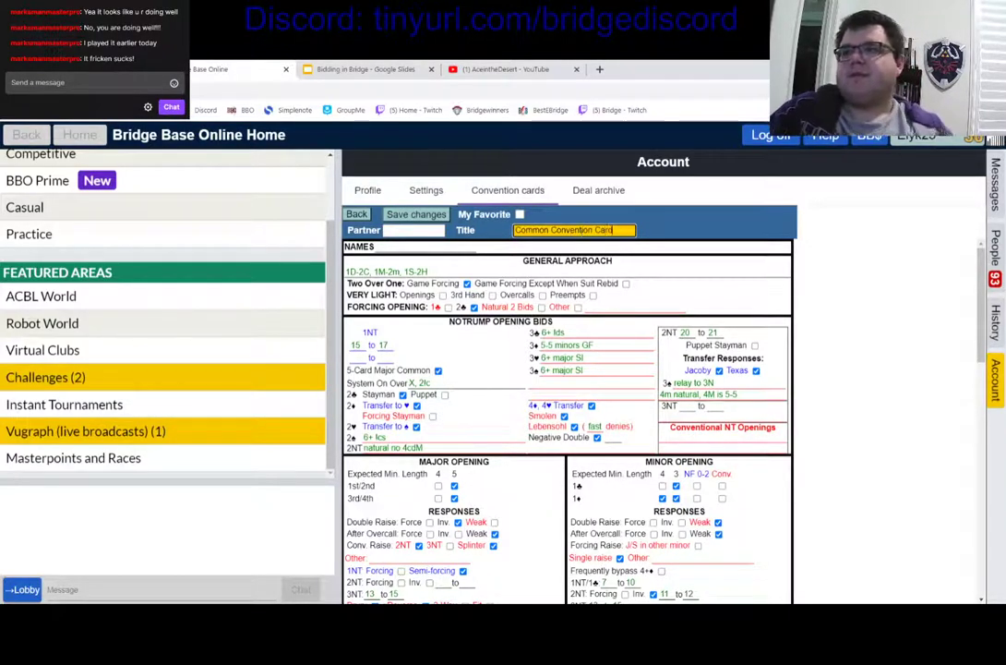
{"action": "left_click", "coordinate": [416, 215]}
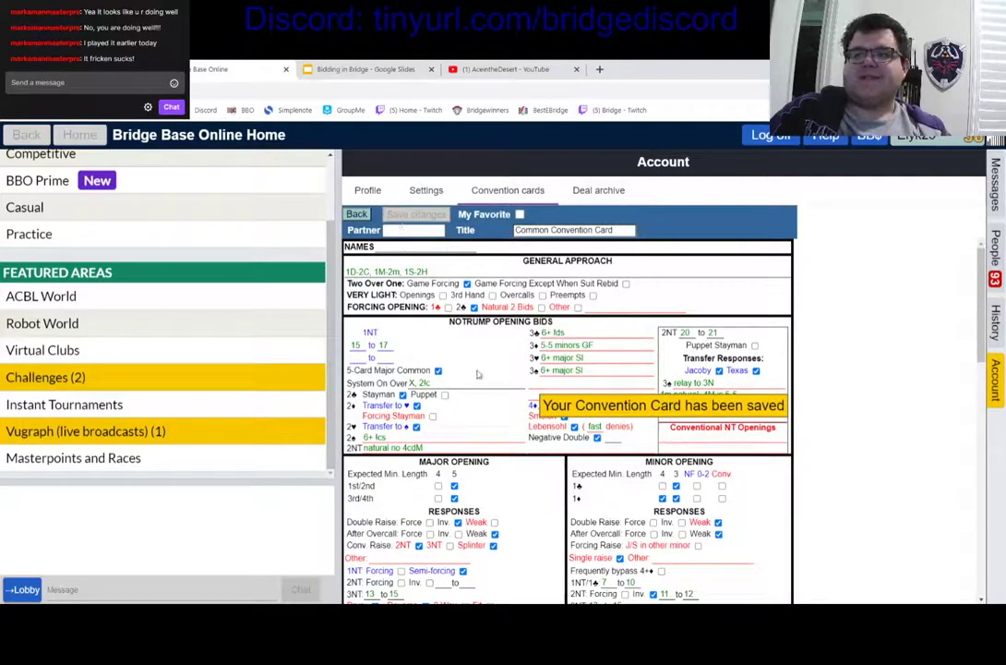
{"action": "scroll", "coordinate": [477, 372], "scroll_direction": "down", "scroll_amount": 3}
{"action": "scroll", "coordinate": [480, 374], "scroll_direction": "down", "scroll_amount": 3}
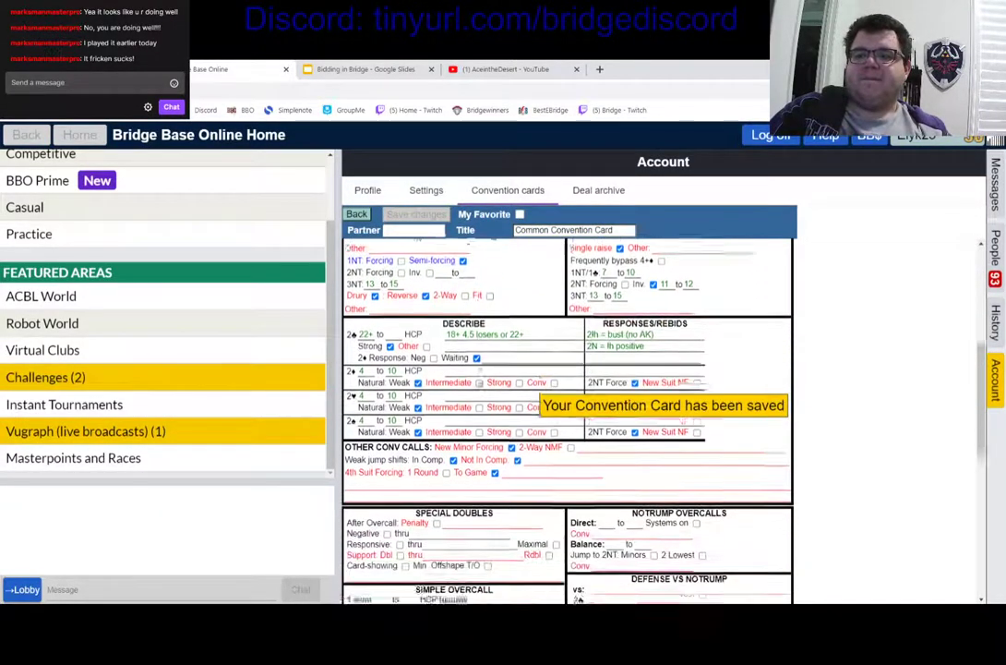
{"action": "scroll", "coordinate": [478, 380], "scroll_direction": "down", "scroll_amount": 2}
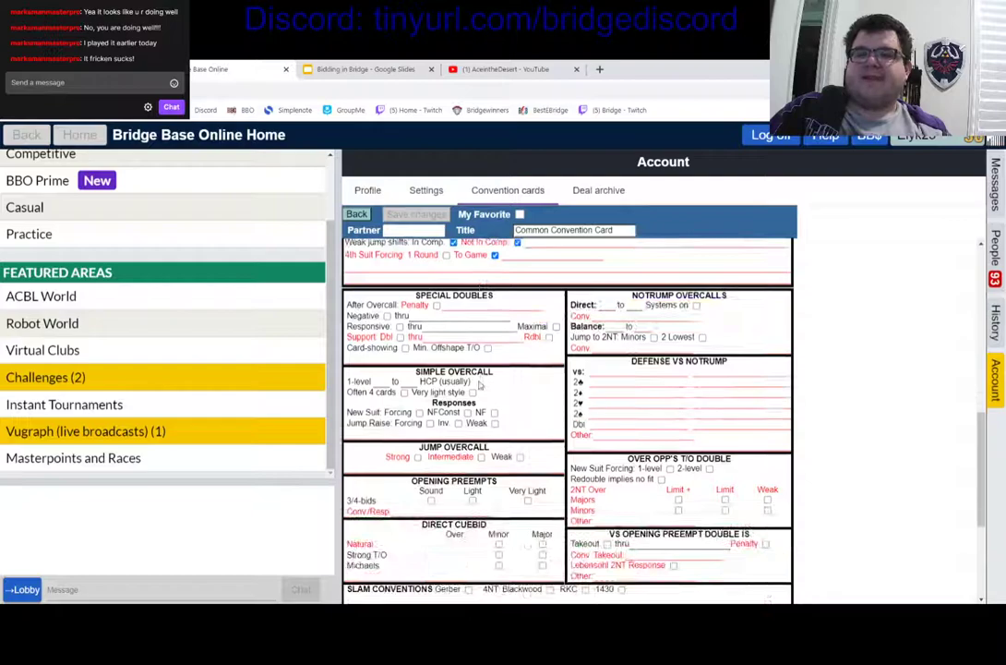
{"action": "scroll", "coordinate": [479, 386], "scroll_direction": "down", "scroll_amount": 4}
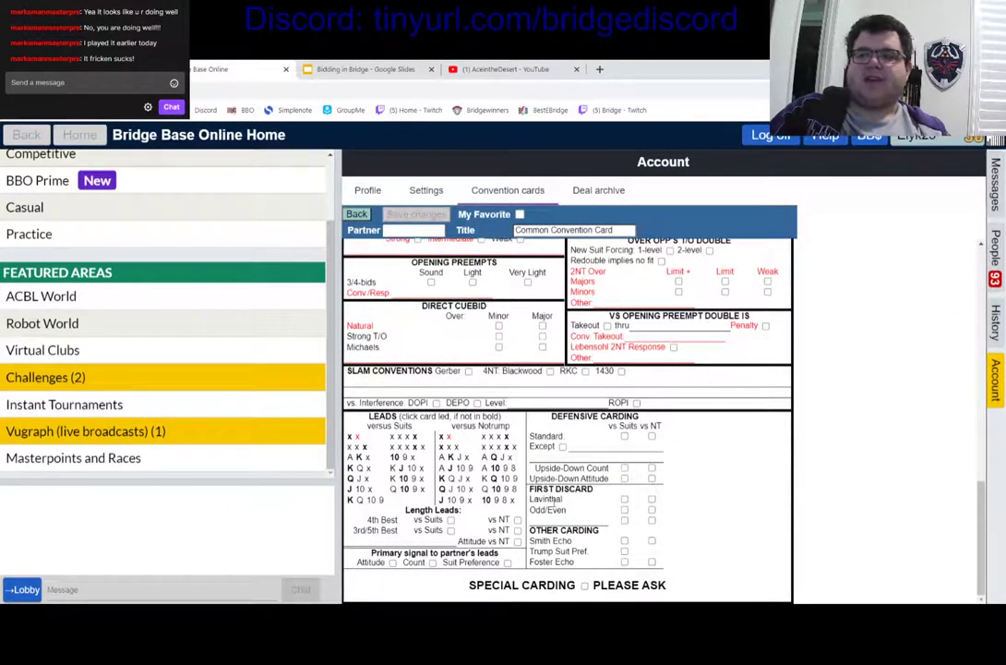
{"action": "scroll", "coordinate": [552, 504], "scroll_direction": "up", "scroll_amount": 5}
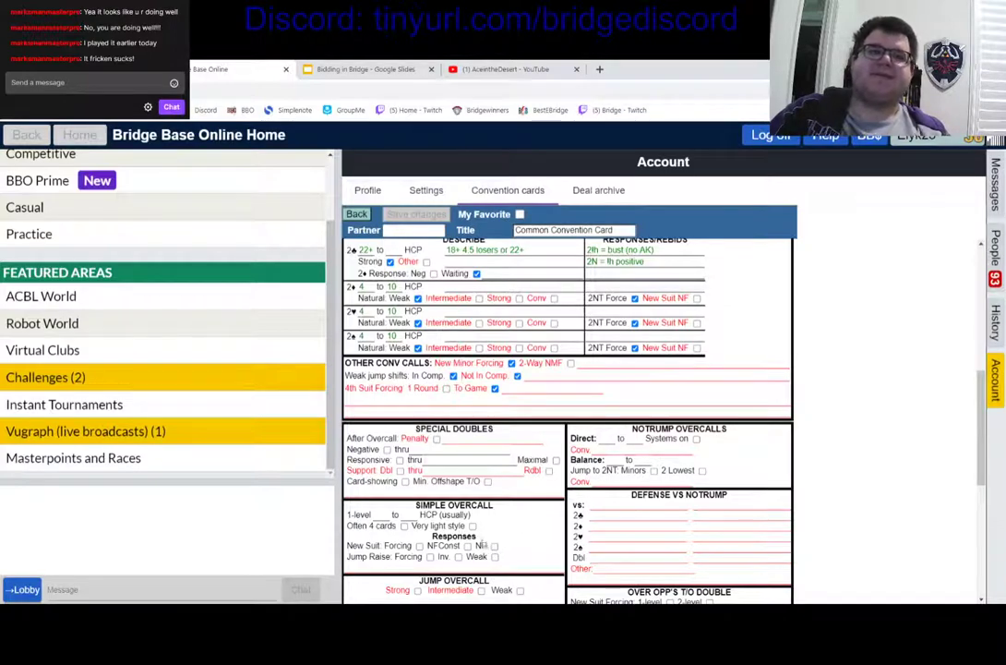